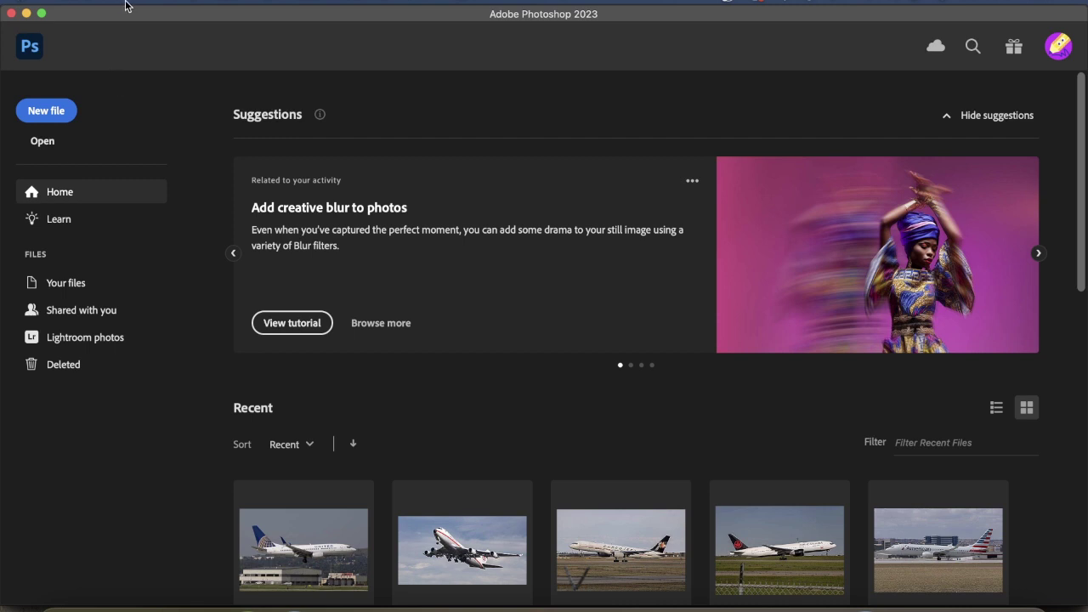
pyautogui.click(124, 3)
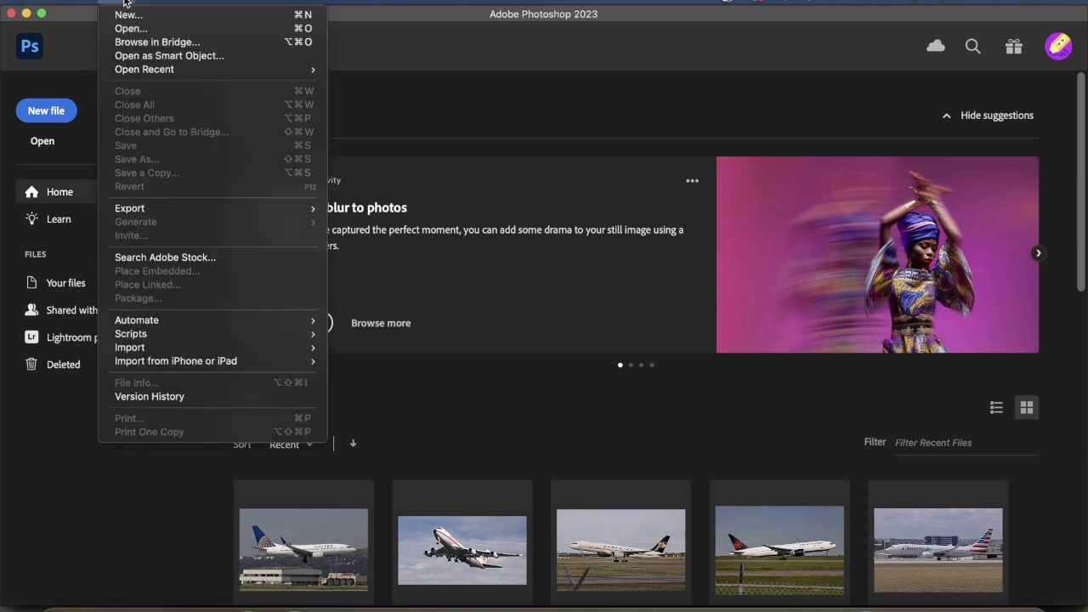
pyautogui.click(124, 3)
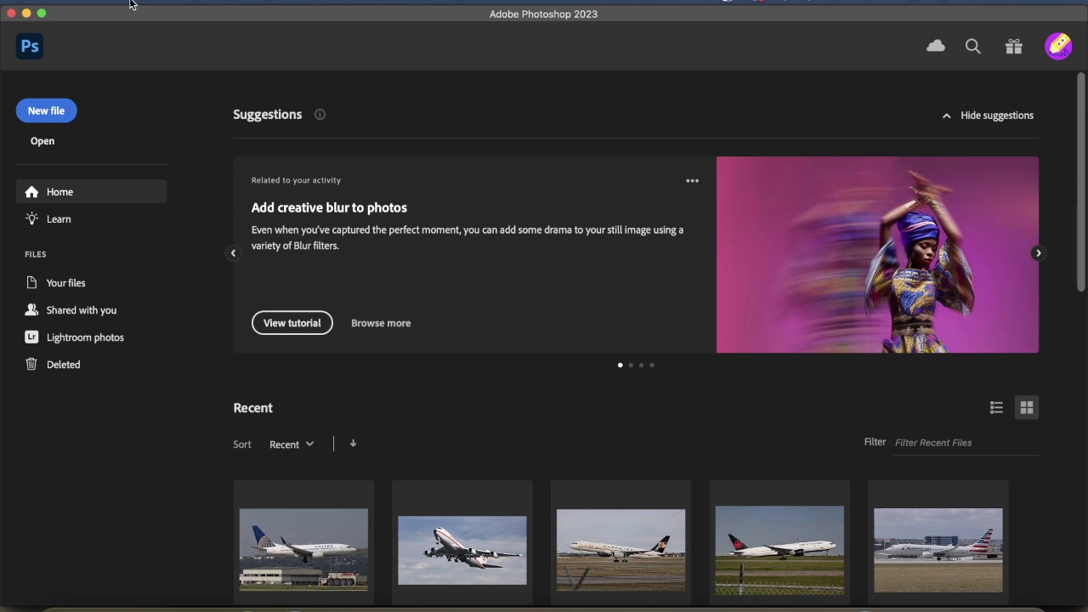
pyautogui.scroll(-2, 505, 323)
pyautogui.scroll(-3, 257, 240)
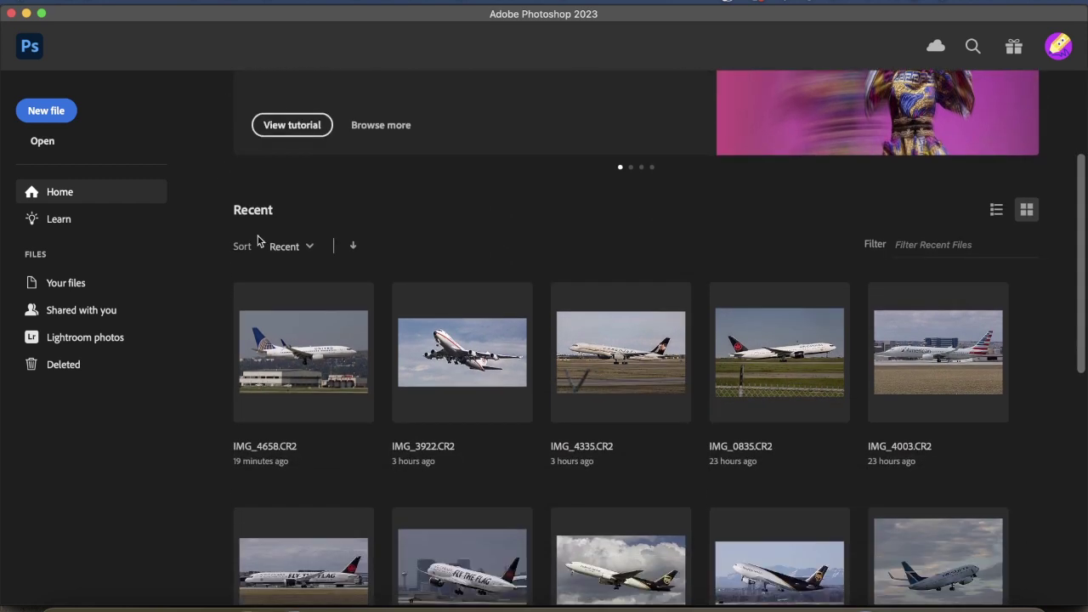
pyautogui.scroll(-3, 257, 240)
# Open the raw photo IMG_6671.CR2 from the Downloads folder.
pyautogui.click(117, 4)
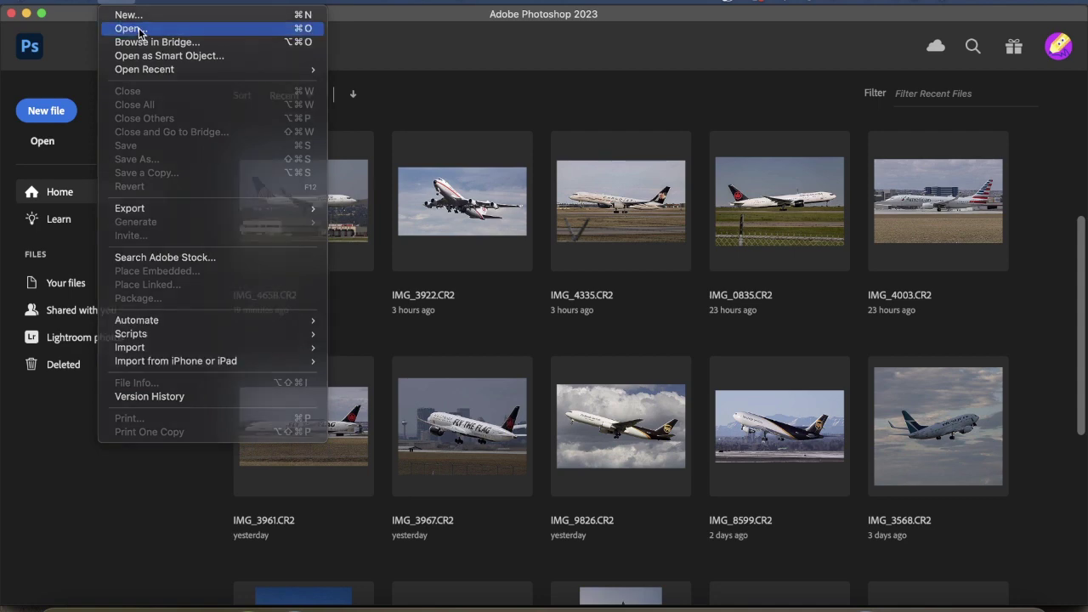
pyautogui.click(138, 29)
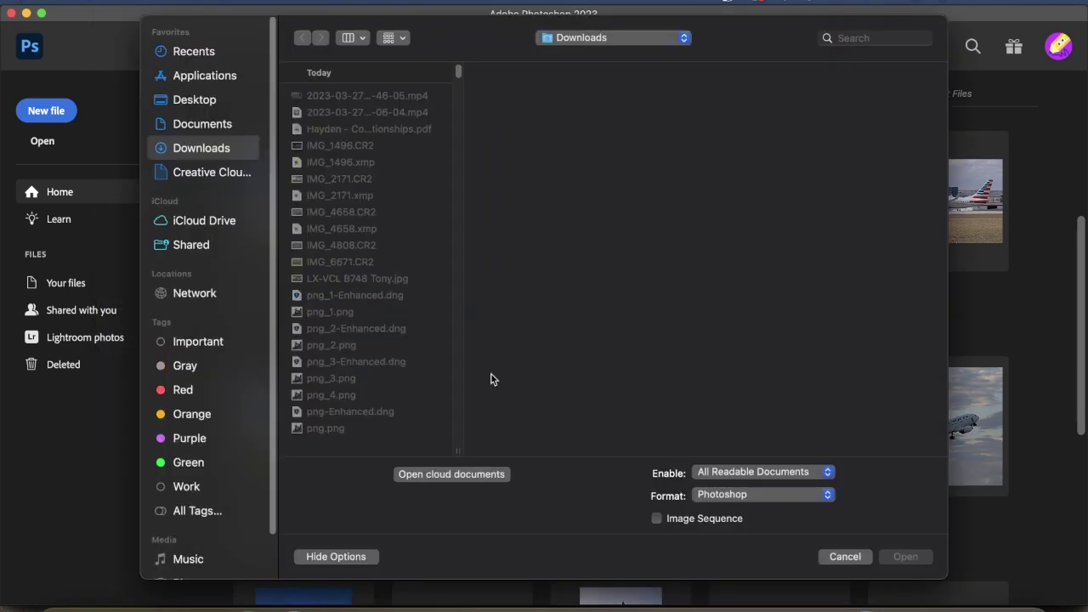
pyautogui.click(355, 213)
pyautogui.click(360, 244)
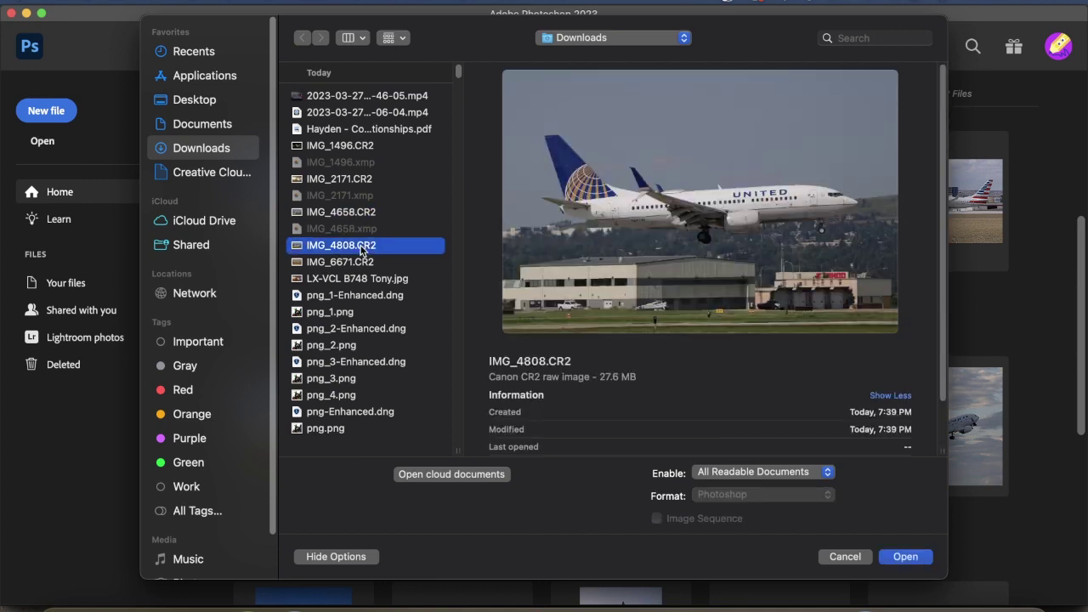
pyautogui.click(368, 263)
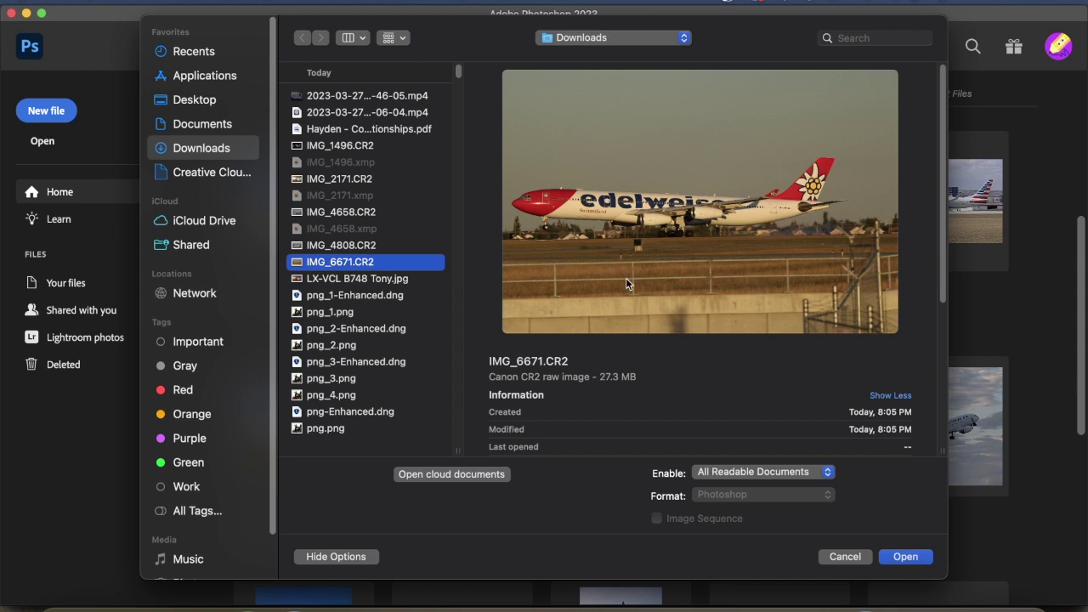
pyautogui.click(906, 559)
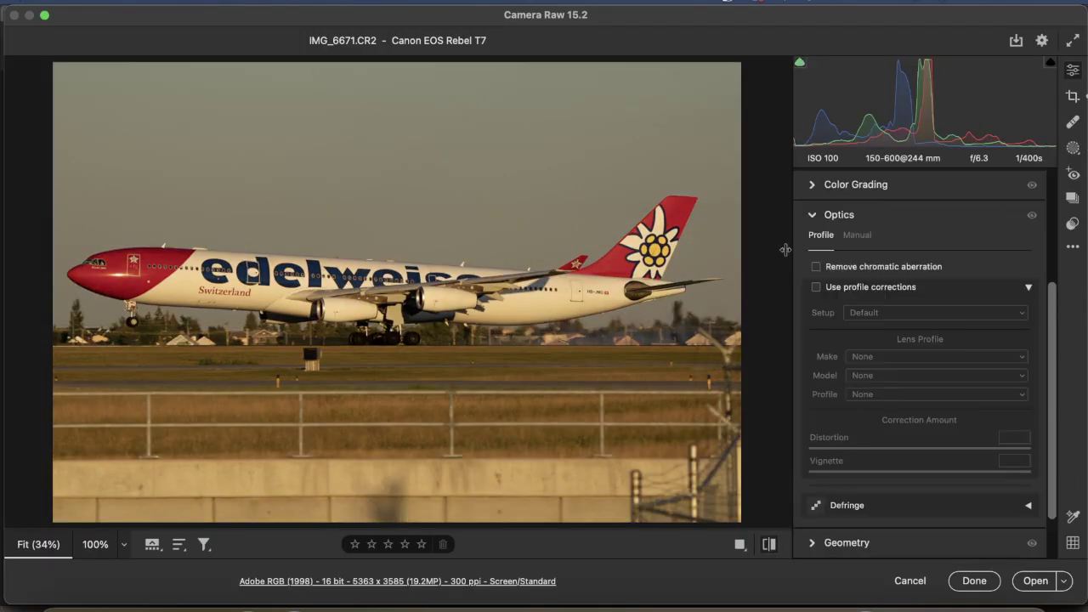
# Turn on profile corrections and chromatic aberration removal in the photo's Optics settings.
pyautogui.click(1073, 99)
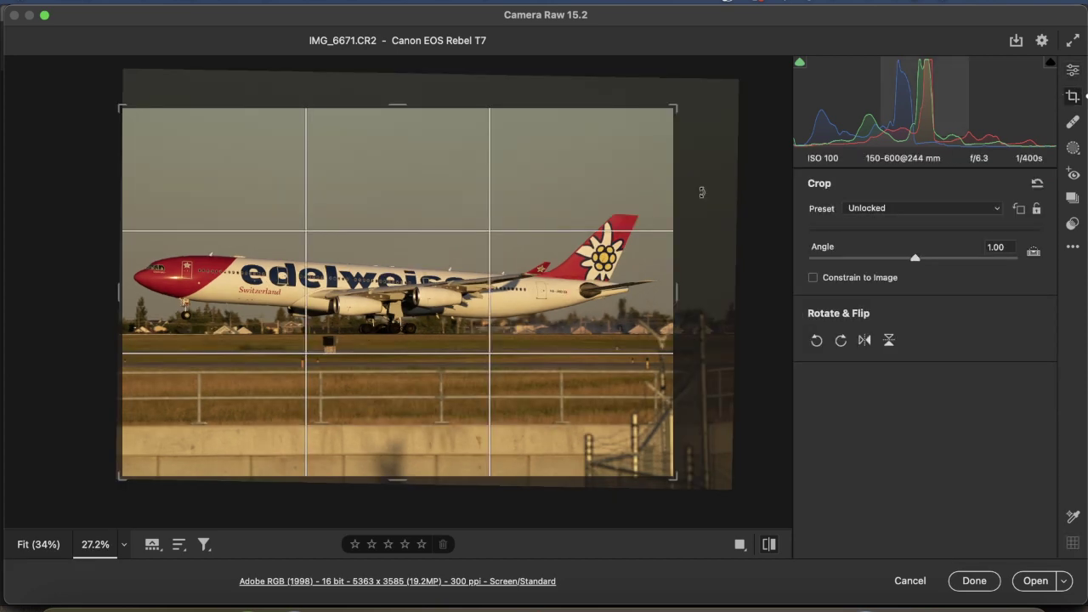
pyautogui.click(1077, 74)
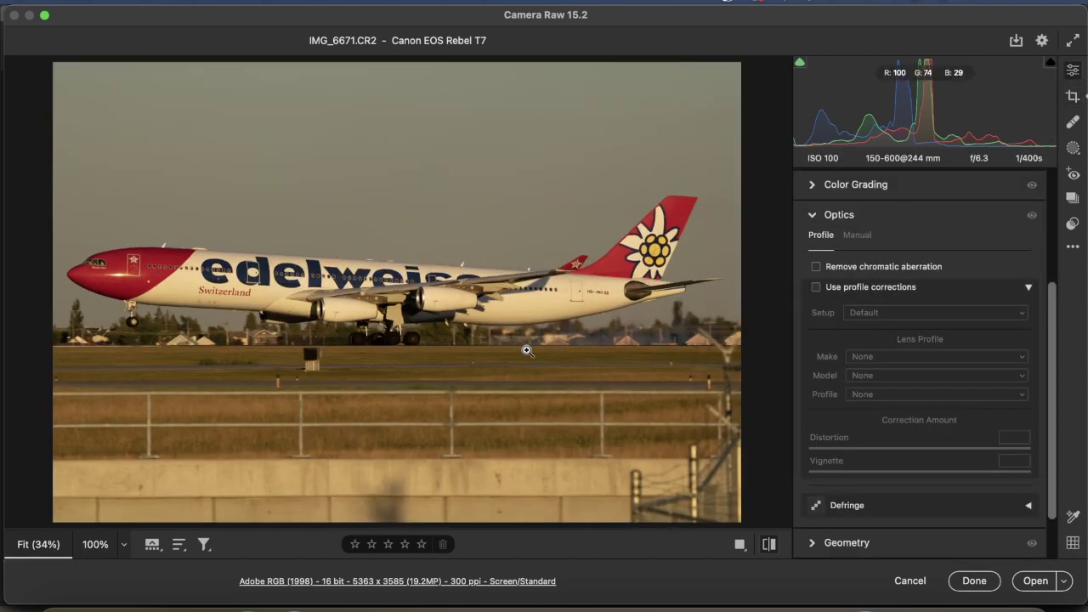
pyautogui.click(815, 287)
pyautogui.click(816, 266)
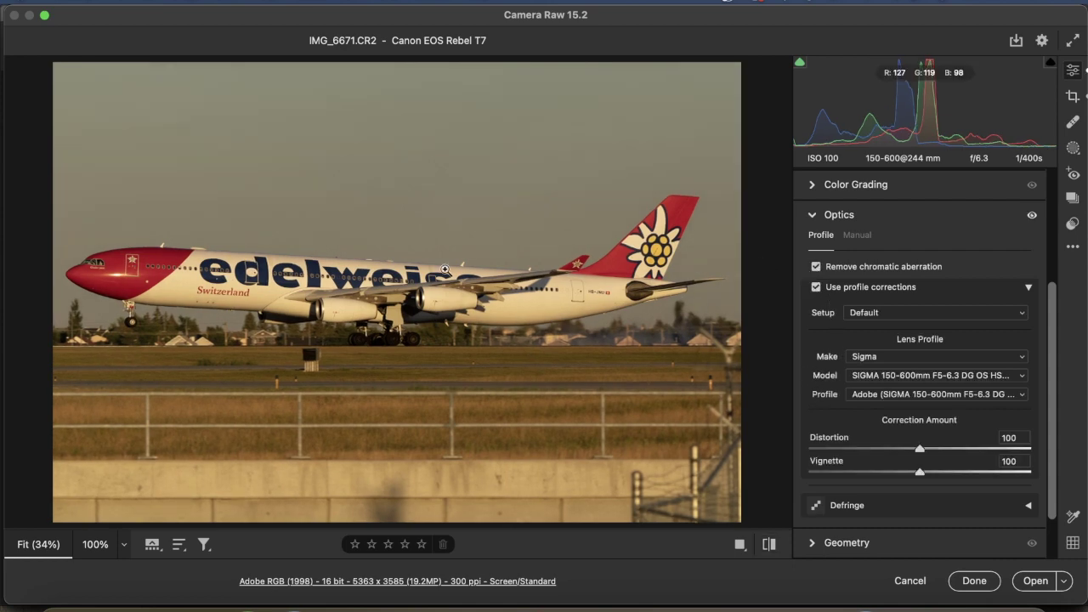
# Inspect the aircraft's fuselage, engines and lettering at 100% zoom, returning to the fitted view.
pyautogui.click(299, 281)
pyautogui.moveTo(298, 281); pyautogui.dragTo(486, 292)
pyautogui.moveTo(294, 306); pyautogui.dragTo(524, 263)
pyautogui.moveTo(347, 265); pyautogui.dragTo(391, 265)
pyautogui.moveTo(585, 291); pyautogui.dragTo(114, 246)
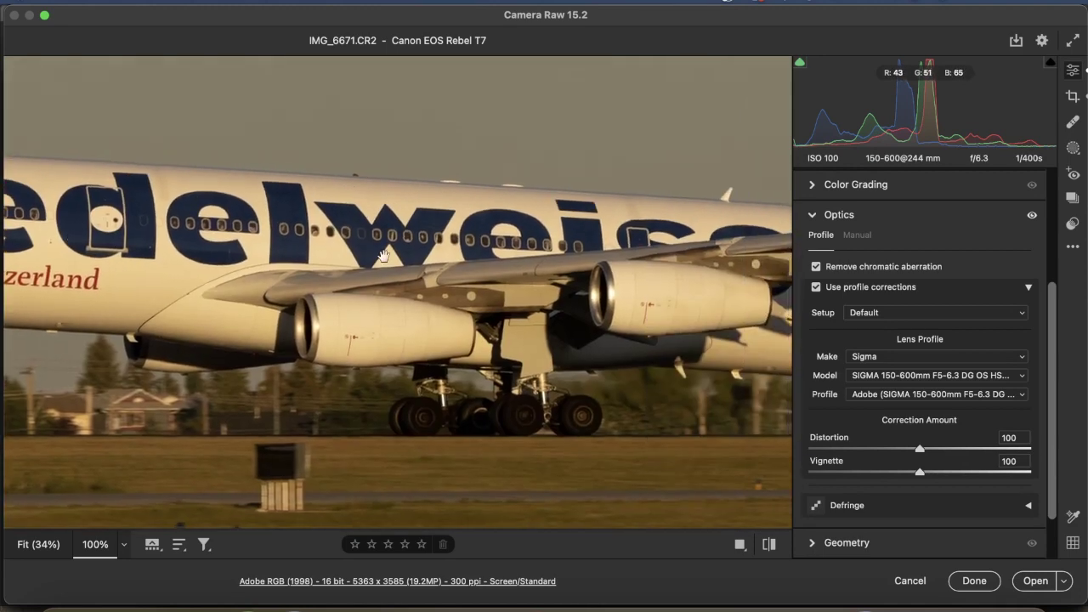
pyautogui.moveTo(527, 266); pyautogui.dragTo(206, 257)
pyautogui.moveTo(403, 291); pyautogui.dragTo(248, 293)
pyautogui.moveTo(530, 260); pyautogui.dragTo(449, 420)
pyautogui.click(334, 332)
pyautogui.click(333, 331)
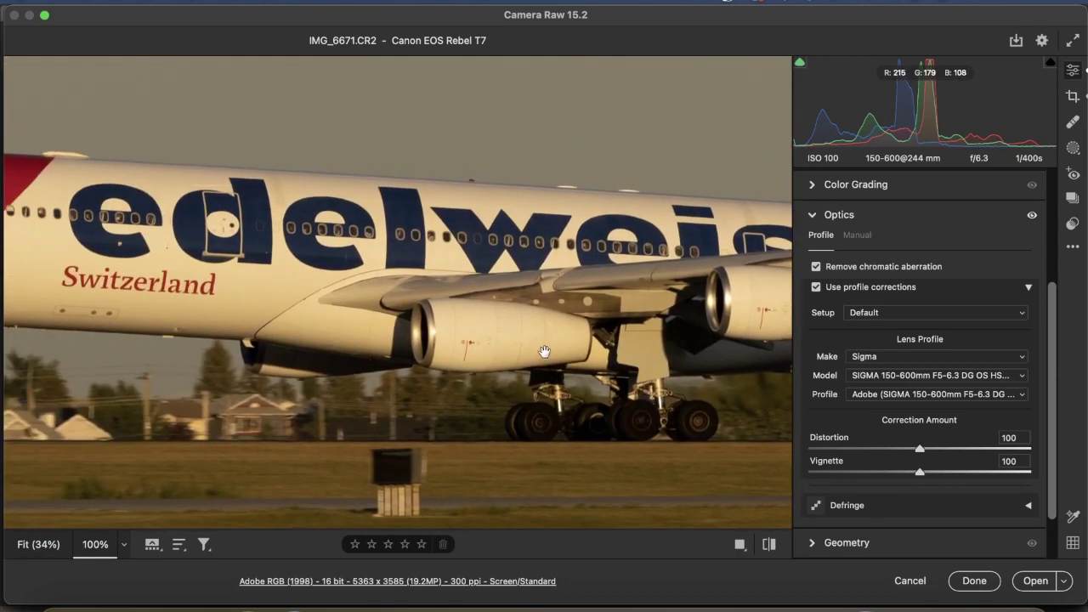
pyautogui.click(645, 292)
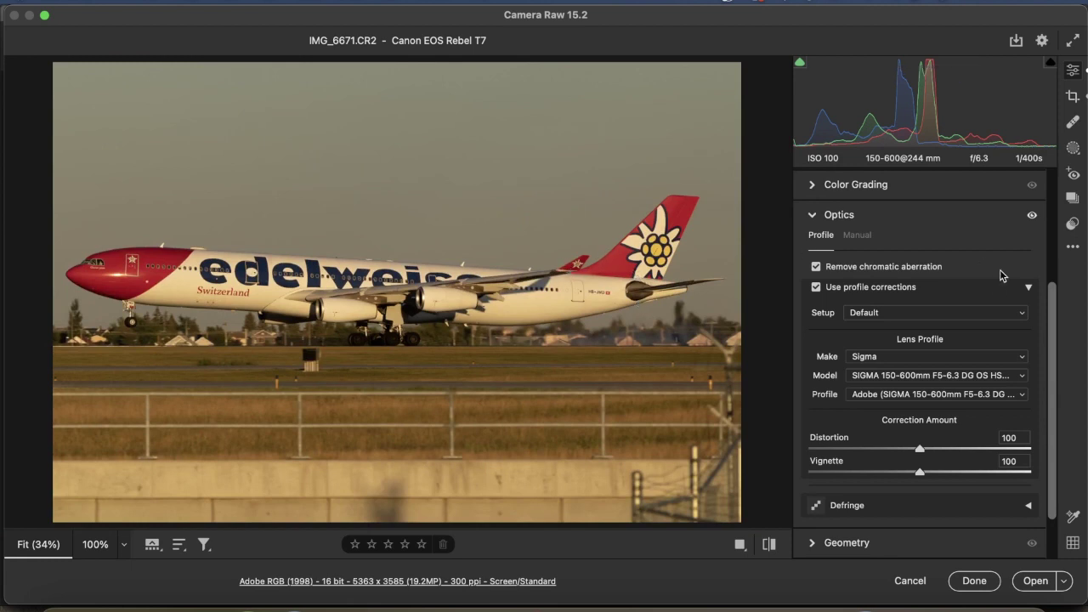
# Set the photo's Exposure to +0.15 and Tint to +31 in the Basic adjustments.
pyautogui.scroll(3, 935, 254)
pyautogui.scroll(3, 868, 196)
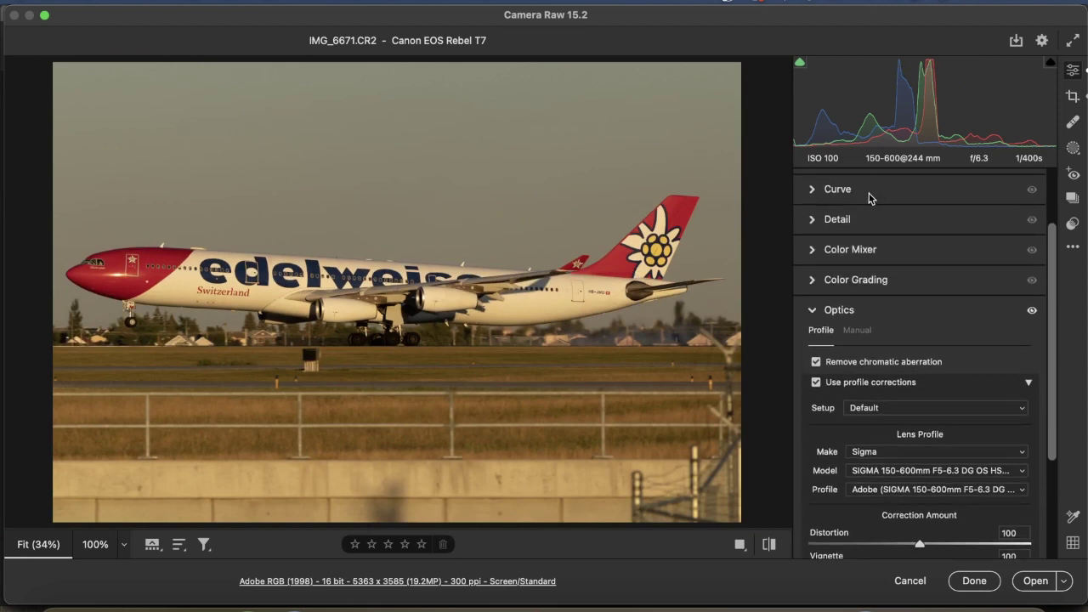
pyautogui.click(868, 194)
pyautogui.moveTo(919, 310); pyautogui.dragTo(923, 306)
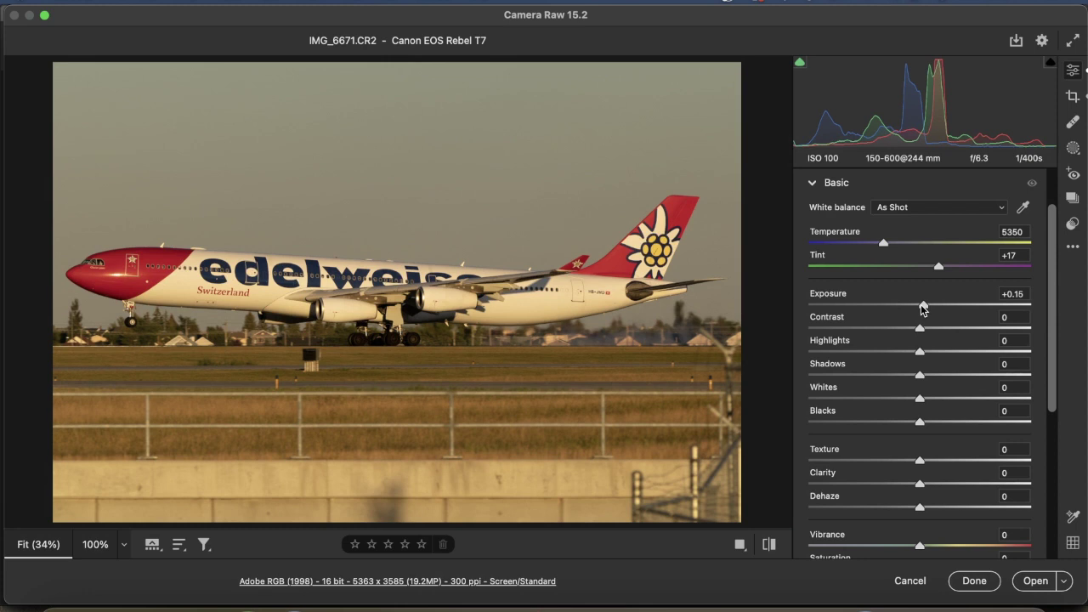
pyautogui.moveTo(938, 269); pyautogui.dragTo(952, 269)
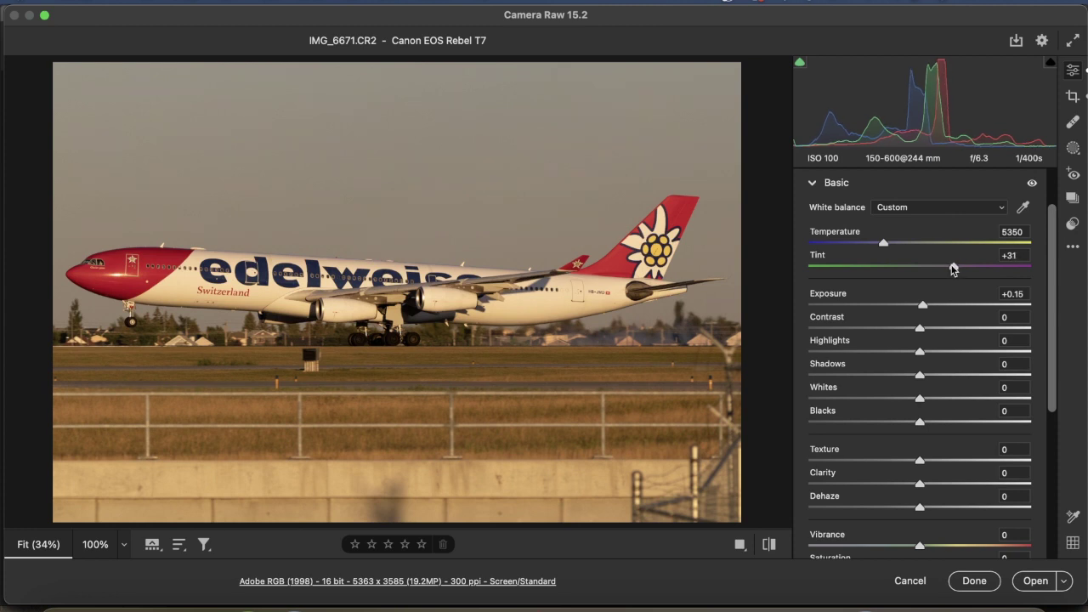
# Set Contrast to +12 and Shadows to +42, and raise Clarity slightly.
pyautogui.moveTo(922, 328); pyautogui.dragTo(934, 334)
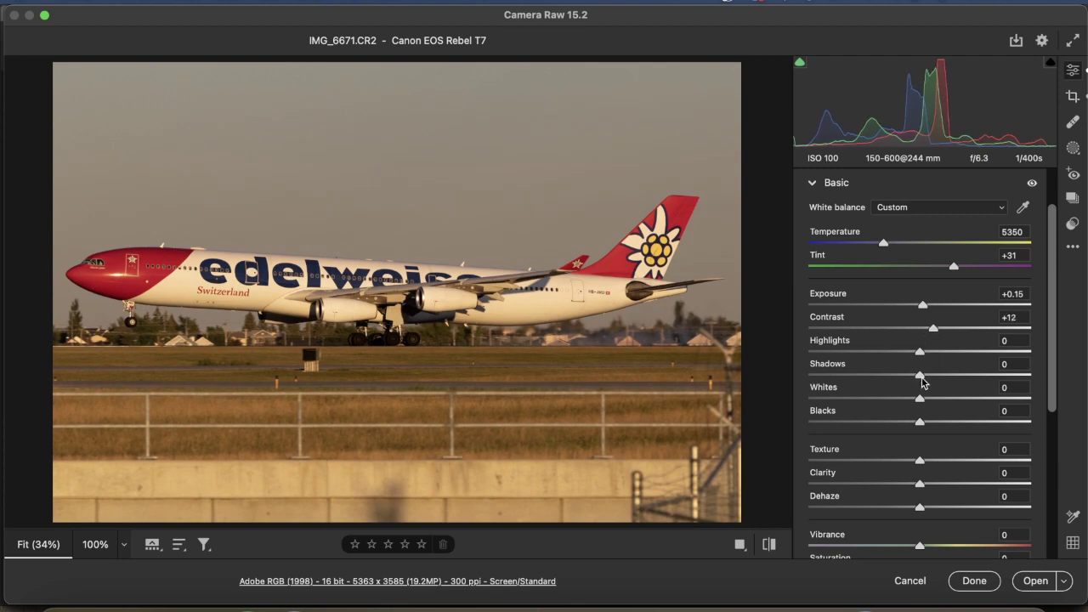
pyautogui.moveTo(921, 376); pyautogui.dragTo(966, 376)
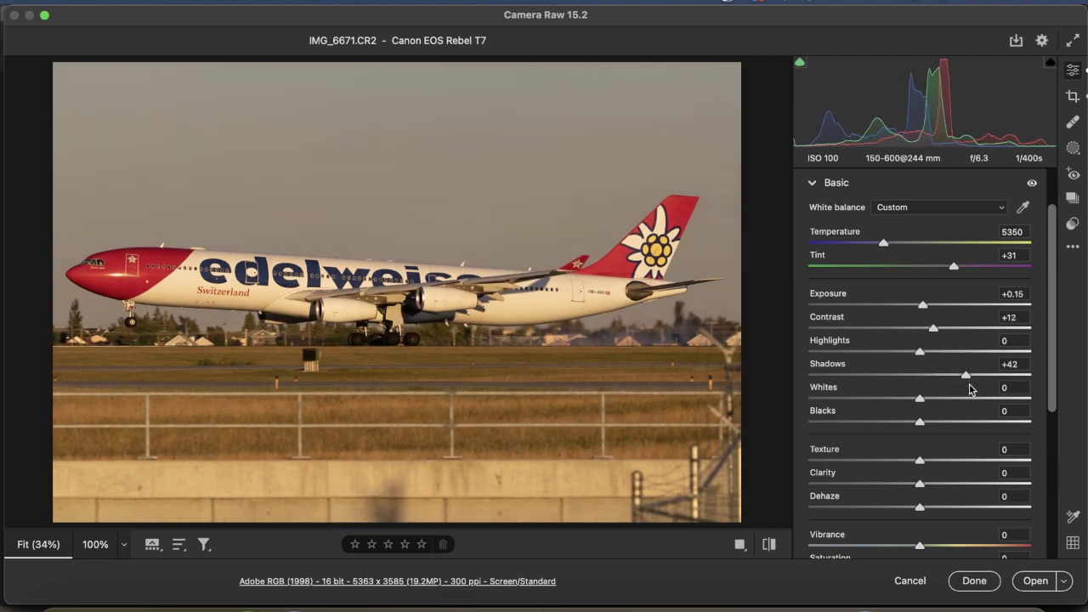
pyautogui.moveTo(937, 489); pyautogui.dragTo(939, 494)
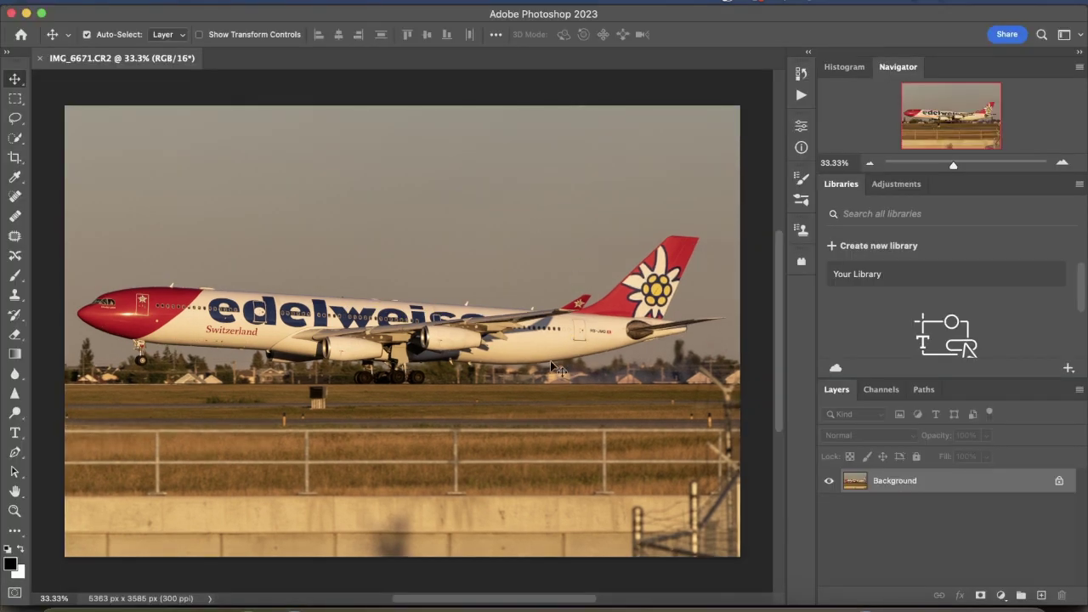
# Launch the Topaz Sharpen AI filter on the Background layer.
pyautogui.scroll(5, 551, 362)
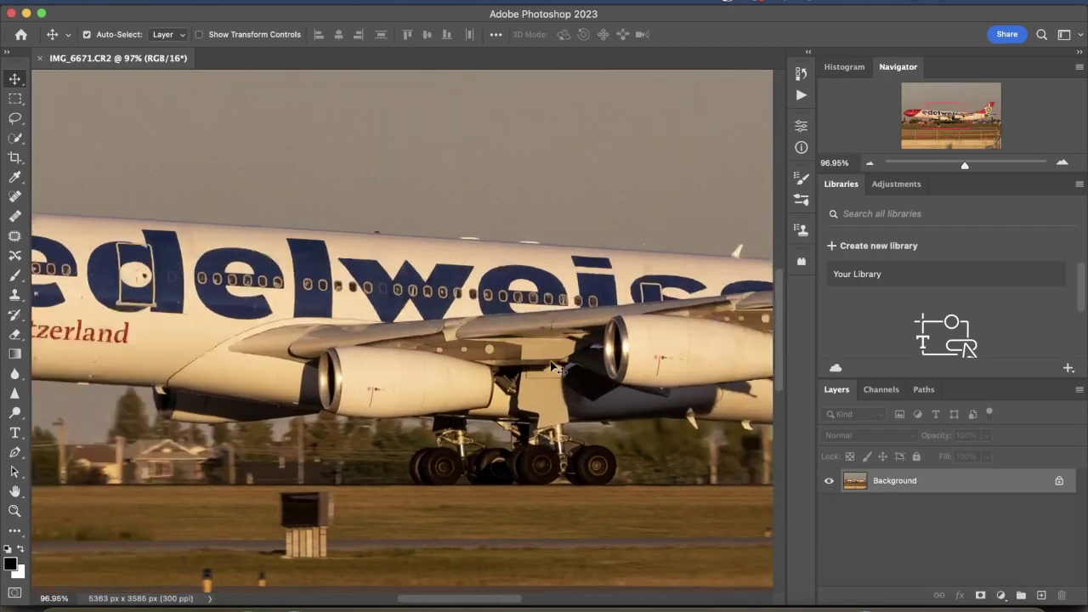
pyautogui.hscroll(-3, 551, 366)
pyautogui.scroll(-2, 550, 365)
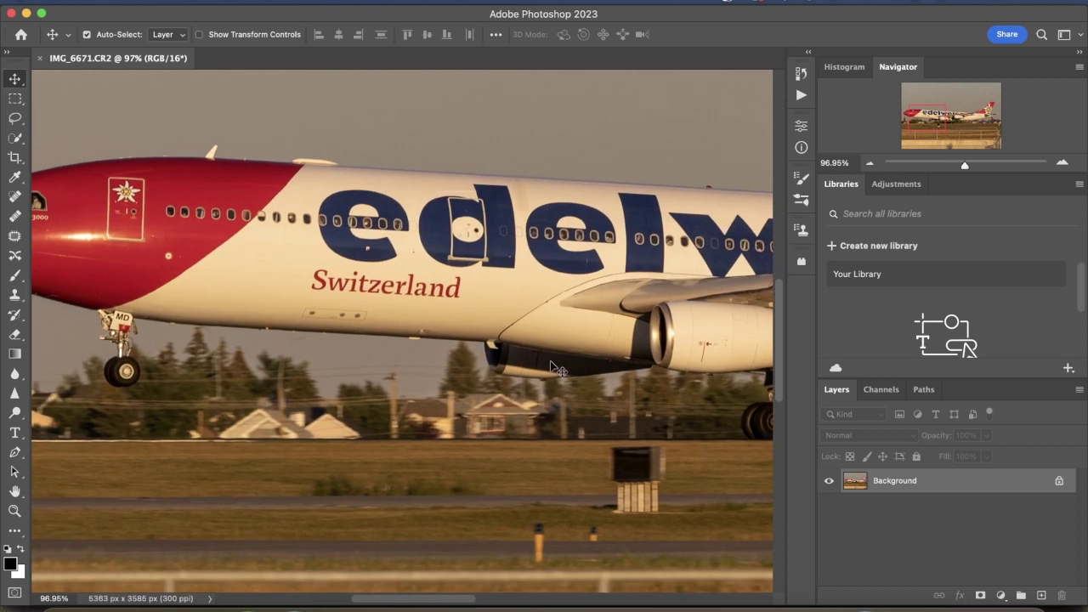
pyautogui.click(362, 2)
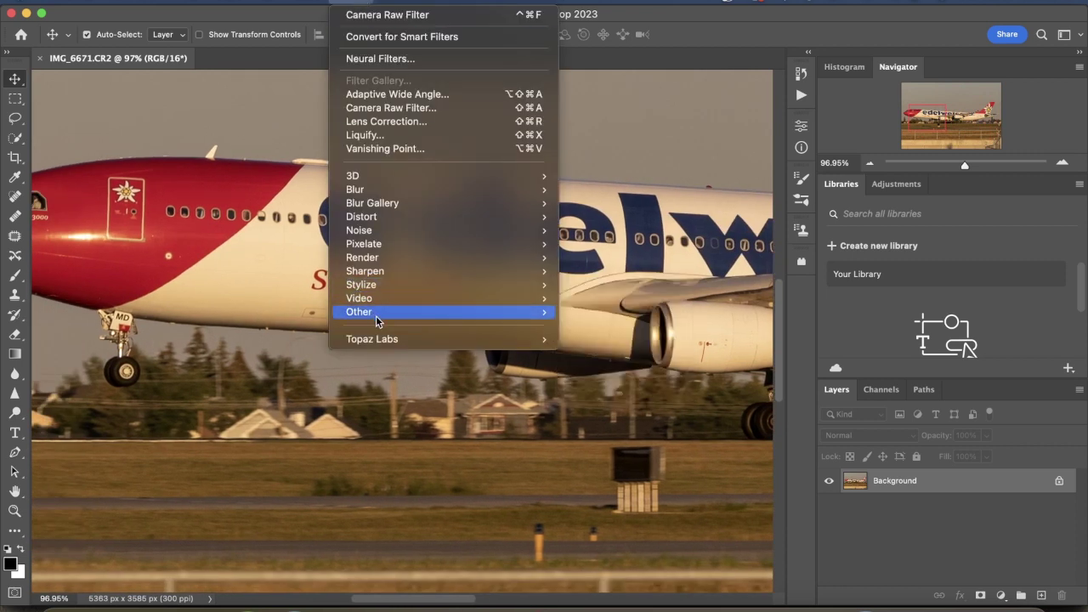
pyautogui.moveTo(383, 341)
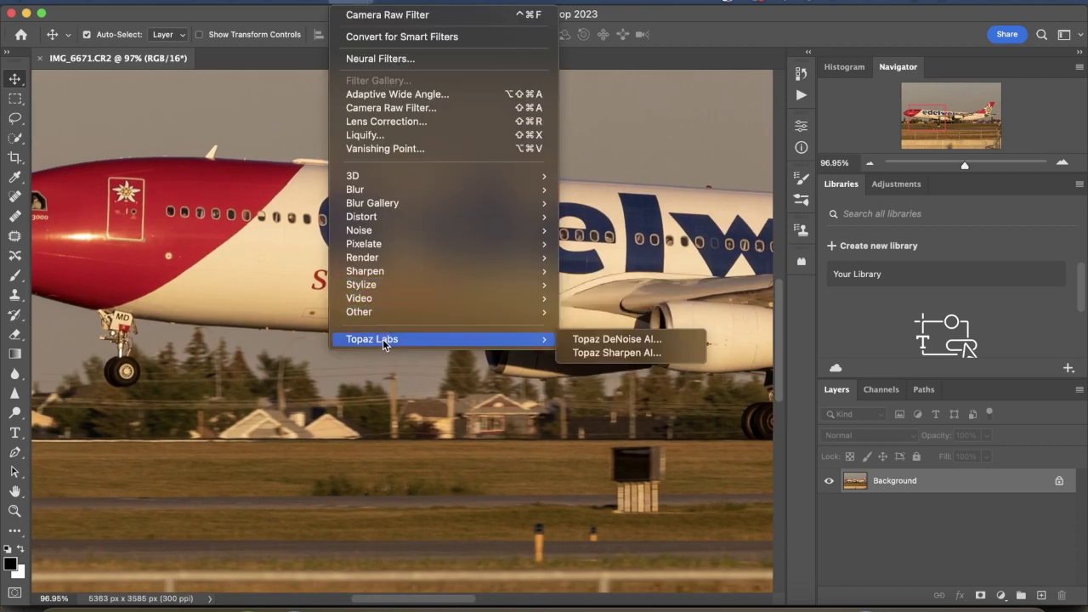
pyautogui.click(616, 353)
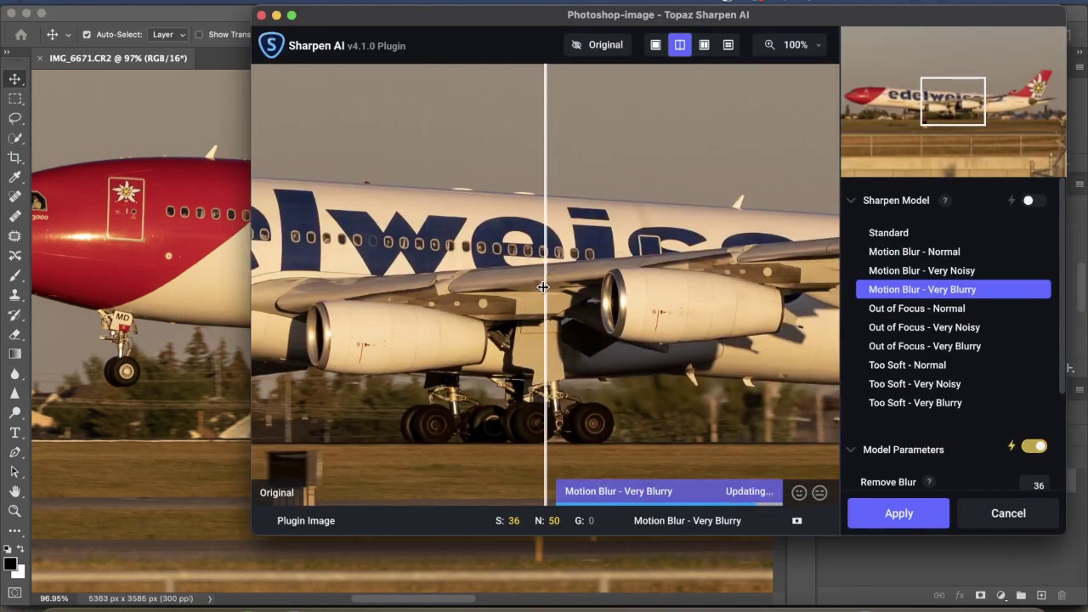
# Check the Motion Blur - Very Blurry preview from nose to tail and apply the sharpening to the photo.
pyautogui.moveTo(683, 281); pyautogui.dragTo(721, 201)
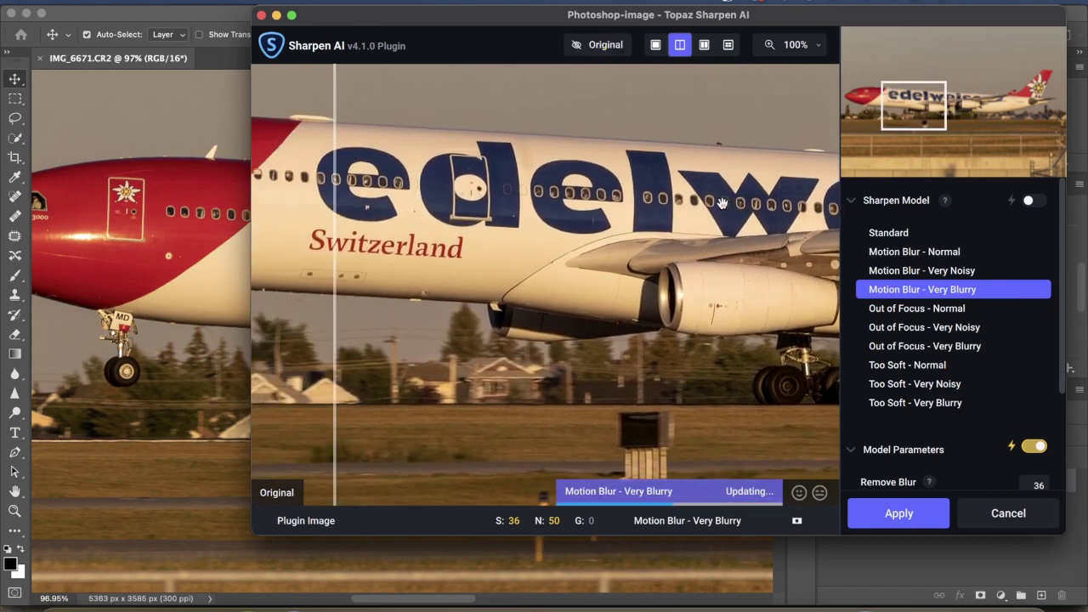
pyautogui.moveTo(337, 228); pyautogui.dragTo(245, 202)
pyautogui.moveTo(722, 254); pyautogui.dragTo(986, 282)
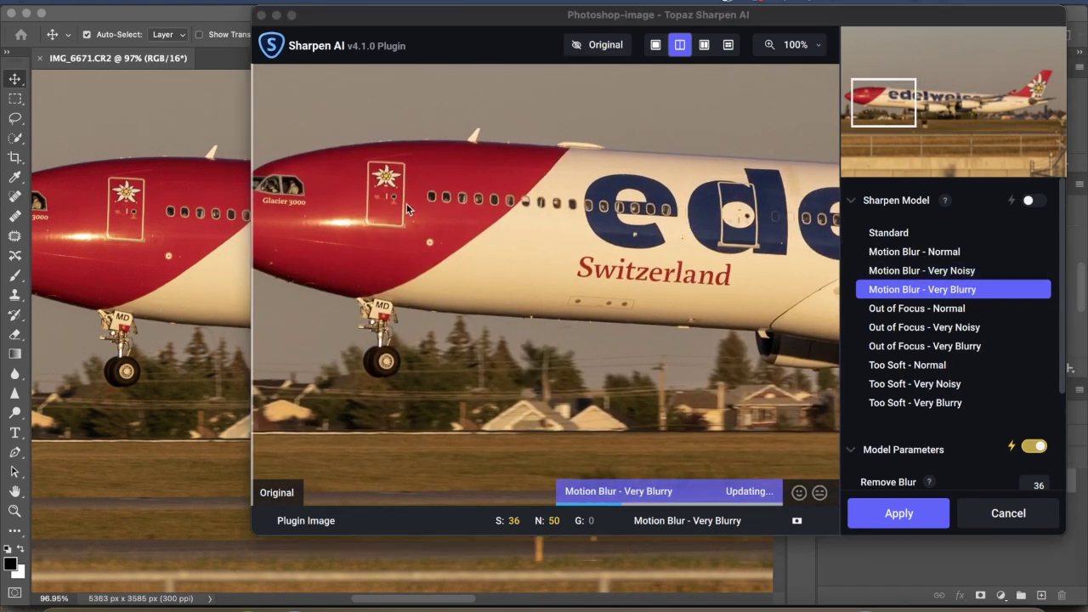
pyautogui.click(304, 393)
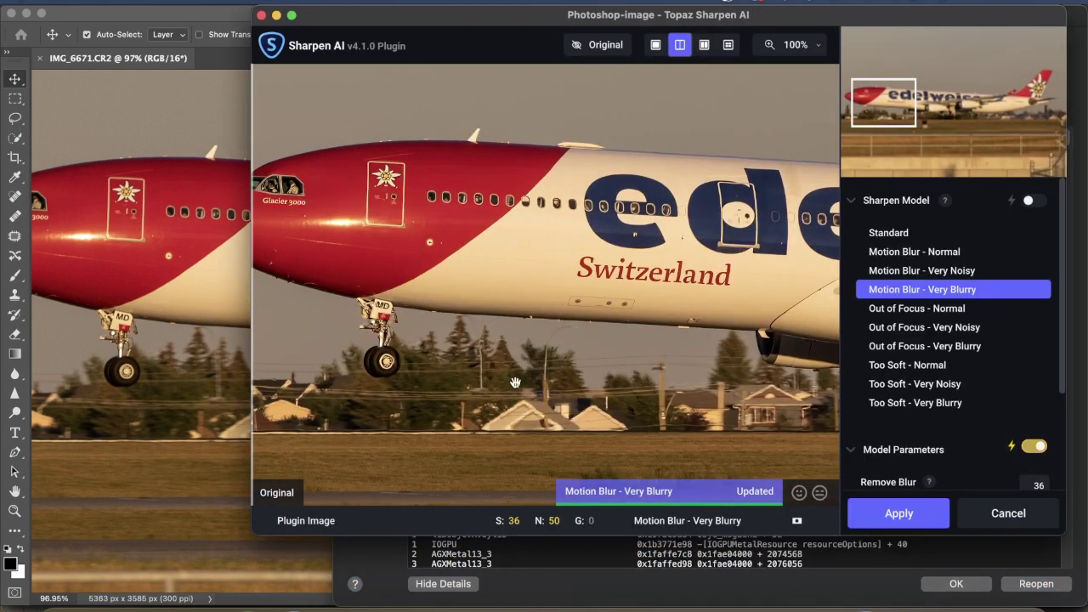
pyautogui.moveTo(254, 349)
pyautogui.mouseDown()
pyautogui.moveTo(401, 361)
pyautogui.moveTo(254, 353)
pyautogui.mouseUp()
pyautogui.hscroll(10, 309, 380)
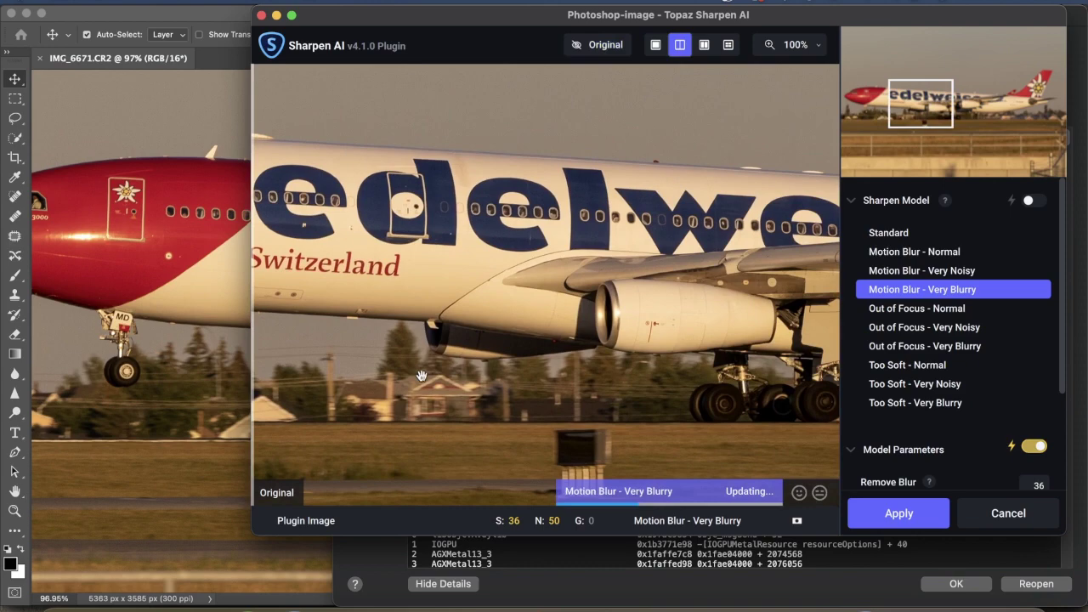
pyautogui.moveTo(612, 368); pyautogui.dragTo(374, 391)
pyautogui.moveTo(629, 374); pyautogui.dragTo(315, 437)
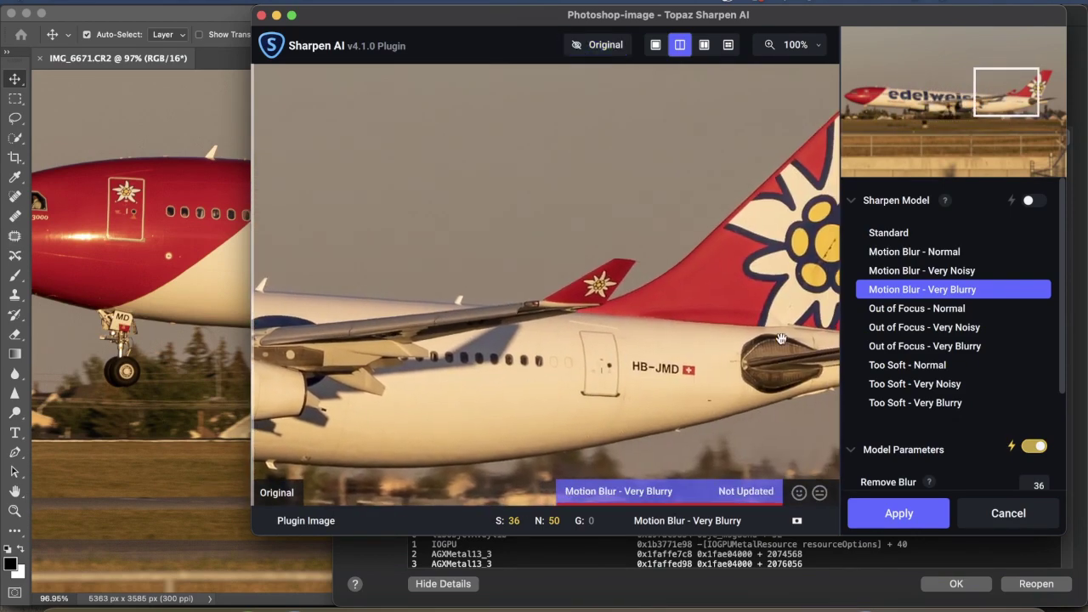
pyautogui.moveTo(629, 391); pyautogui.dragTo(438, 398)
pyautogui.click(899, 513)
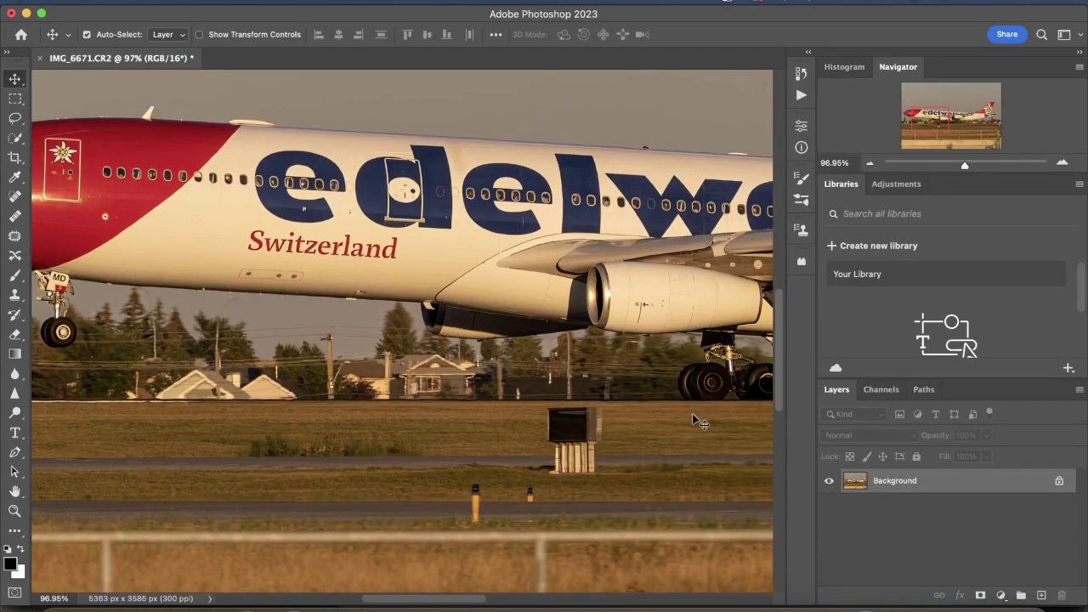
# Examine the sharpened engines, landing gear, fuselage and nose of the aircraft up close.
pyautogui.scroll(6, 691, 413)
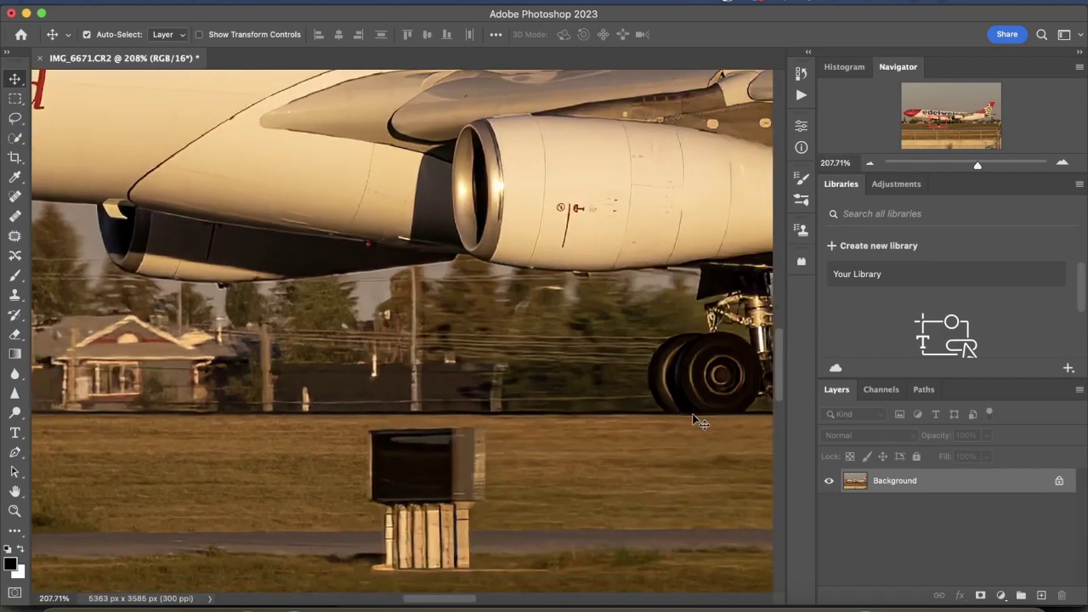
pyautogui.hscroll(5, 697, 420)
pyautogui.hscroll(10, 406, 387)
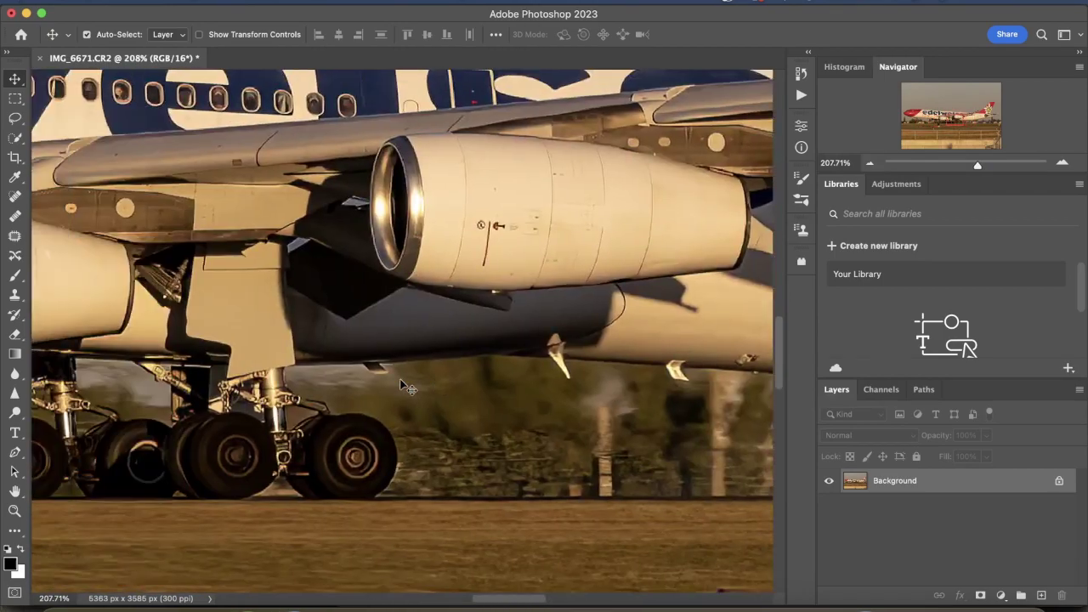
pyautogui.hscroll(-6, 406, 387)
pyautogui.scroll(-4, 407, 416)
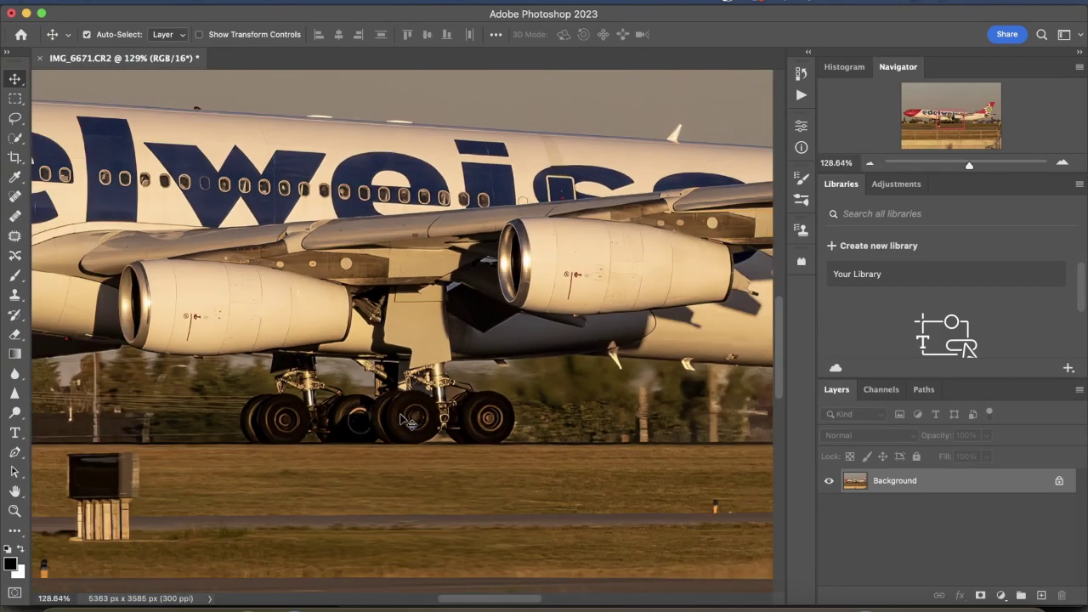
pyautogui.scroll(-4, 406, 419)
pyautogui.hscroll(-8, 407, 420)
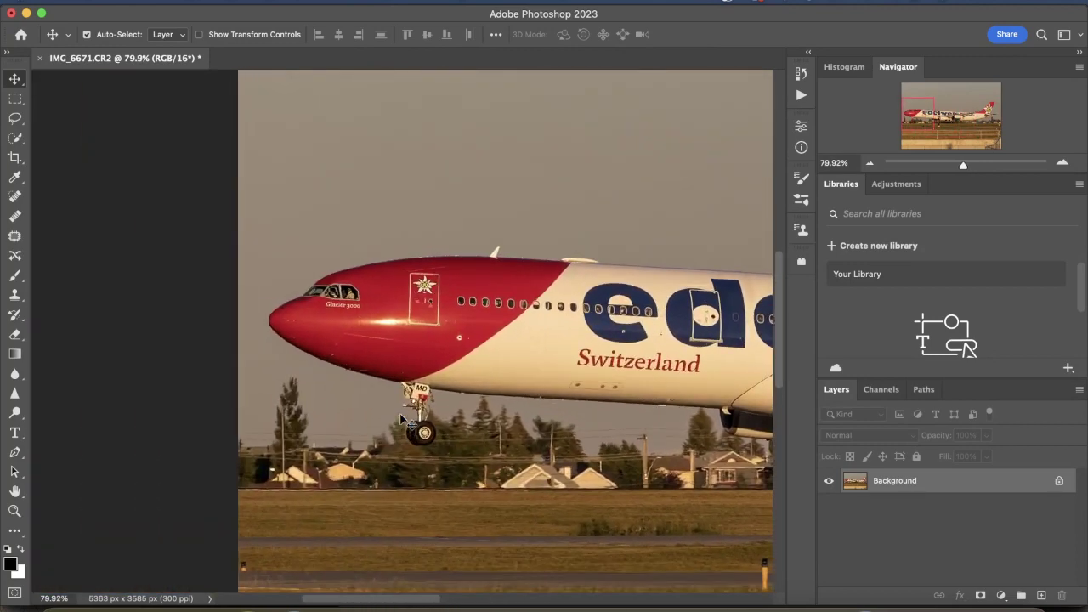
# Unlock the Background layer and rename it topaz.
pyautogui.scroll(3, 405, 420)
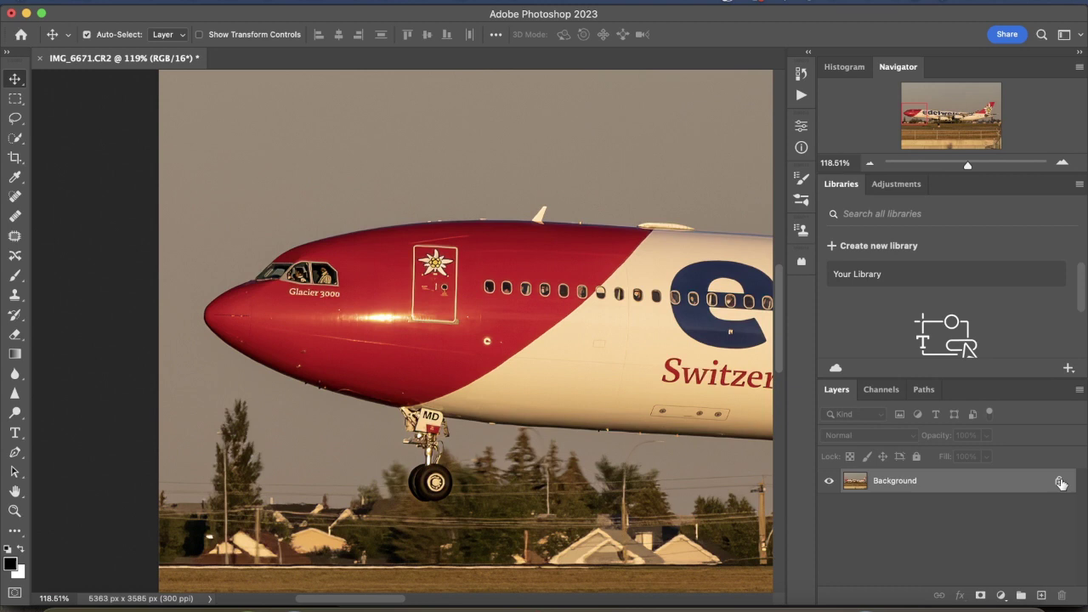
pyautogui.click(1060, 482)
pyautogui.doubleClick(889, 480)
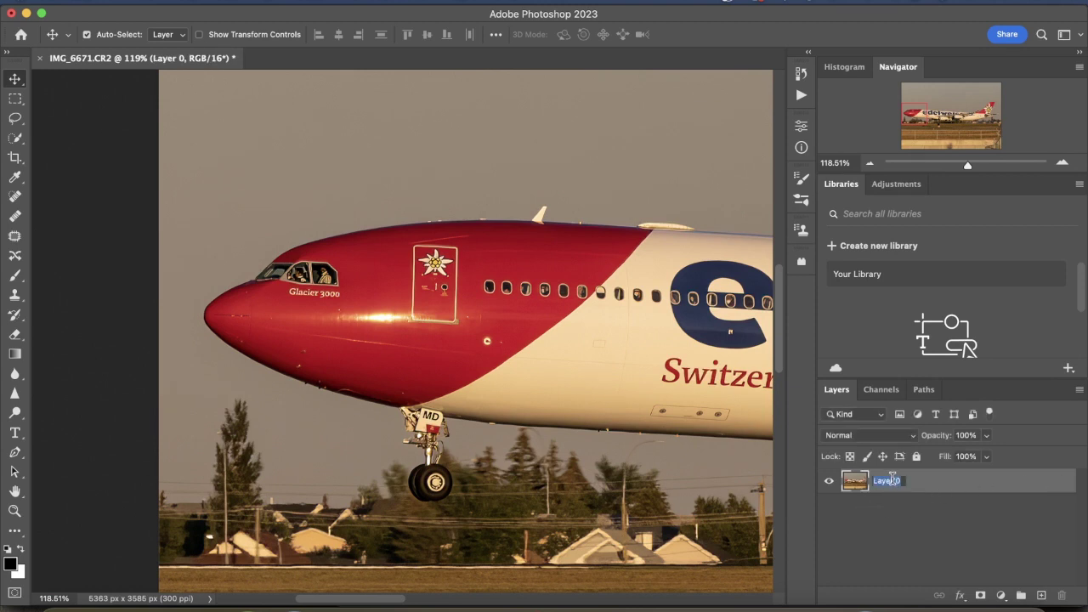
pyautogui.write('topaz')
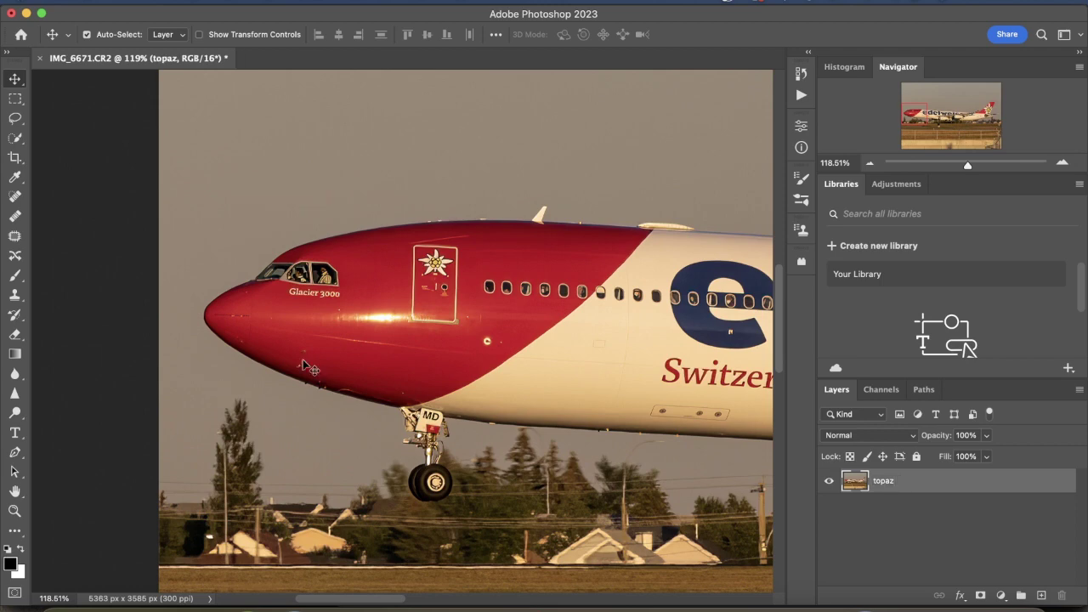
# Activate the Pen tool and duplicate the topaz layer under the name motion blur.
pyautogui.hscroll(6, 344, 366)
pyautogui.scroll(-3, 344, 365)
pyautogui.scroll(3, 344, 365)
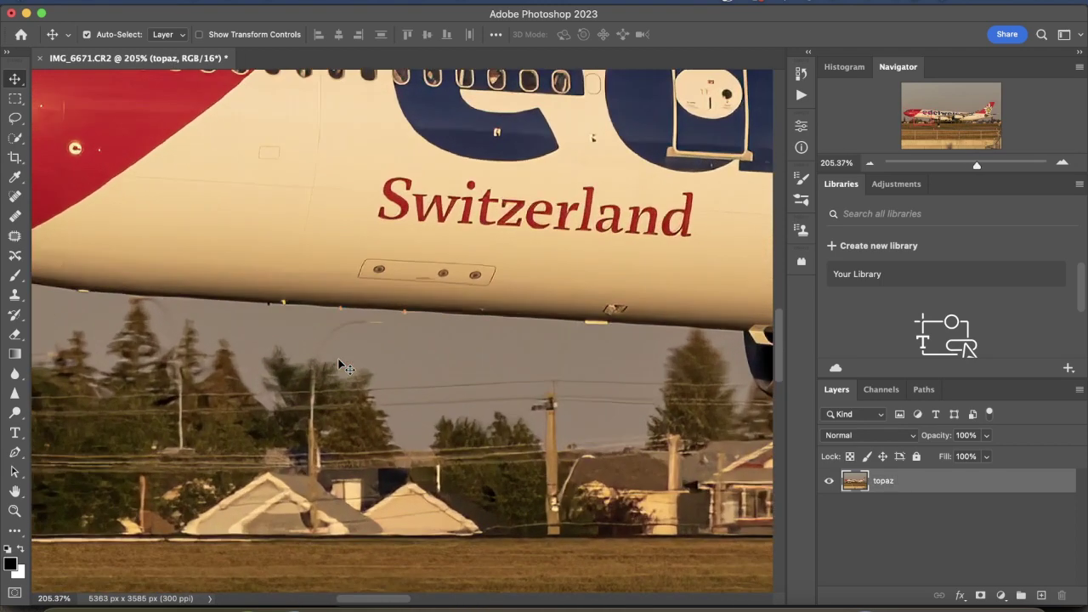
pyautogui.click(14, 452)
pyautogui.hscroll(3, 551, 442)
pyautogui.hscroll(2, 550, 442)
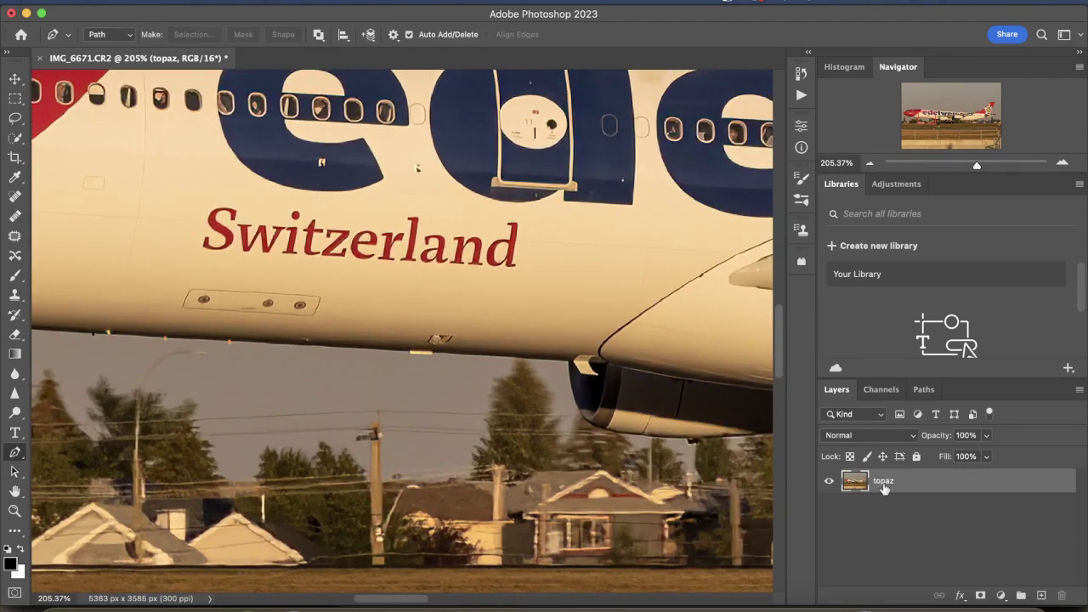
pyautogui.rightClick(884, 486)
pyautogui.click(925, 563)
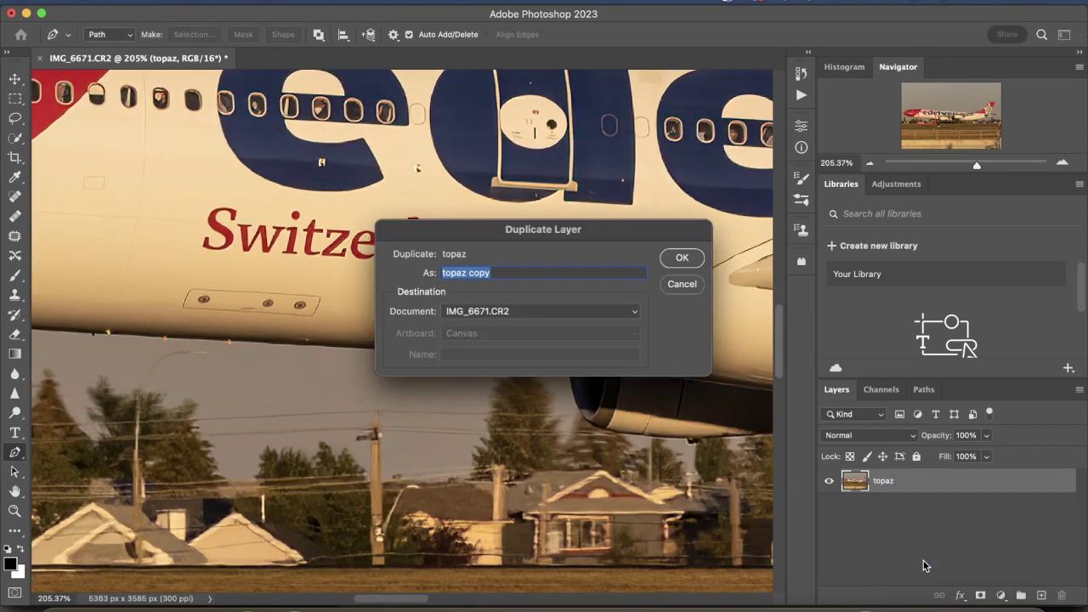
pyautogui.press('BackSpace')
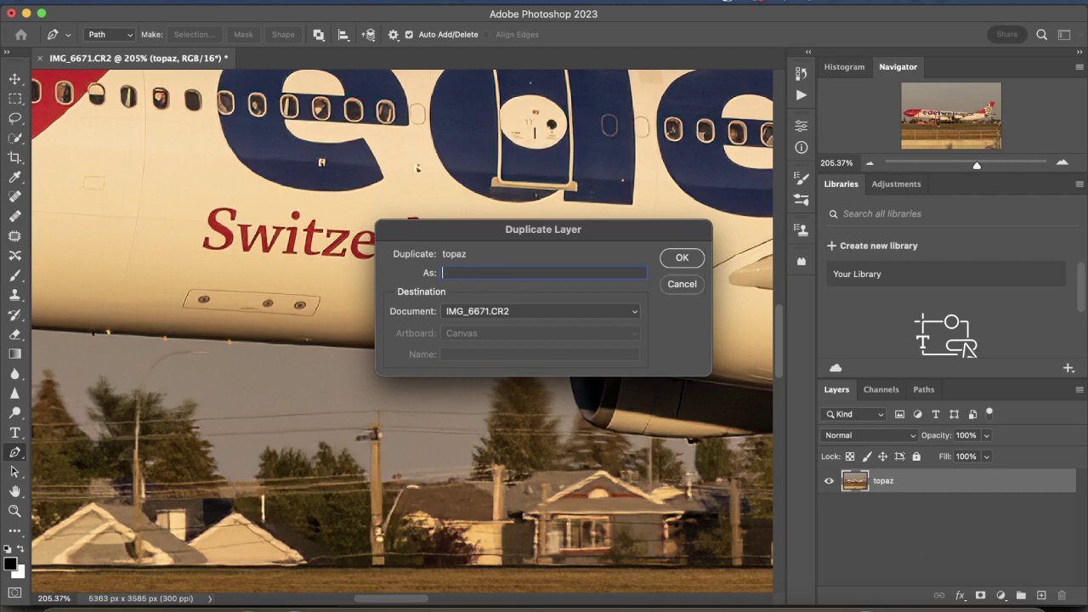
pyautogui.write('motion blur')
pyautogui.press('Return')
# Start a pen path at the front of the nose gear and curve it forward along the underside of the nose.
pyautogui.hscroll(-10, 733, 522)
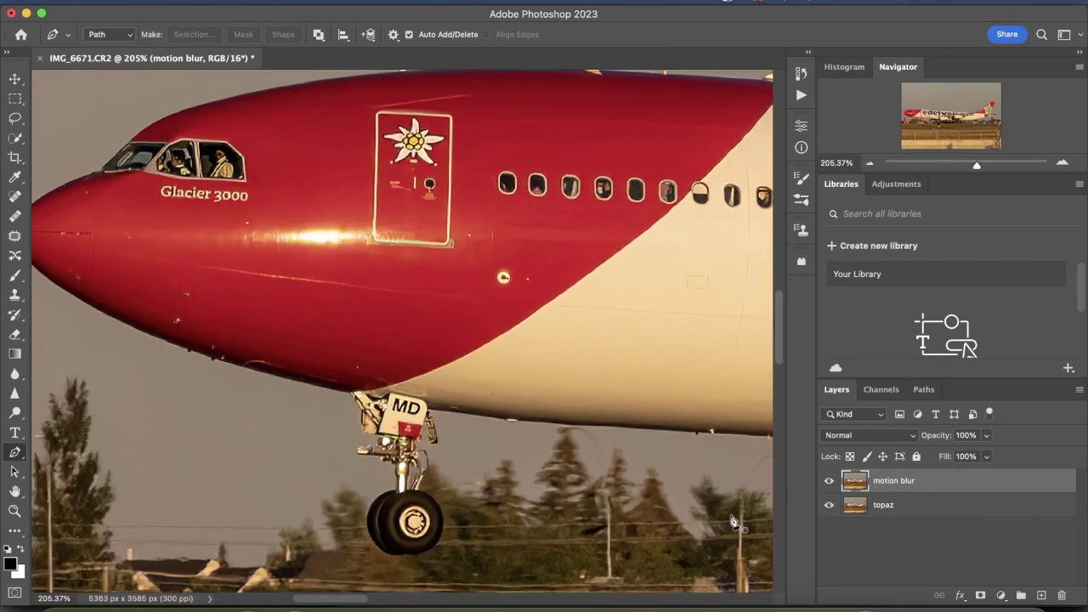
pyautogui.hscroll(-2, 733, 521)
pyautogui.scroll(3, 436, 431)
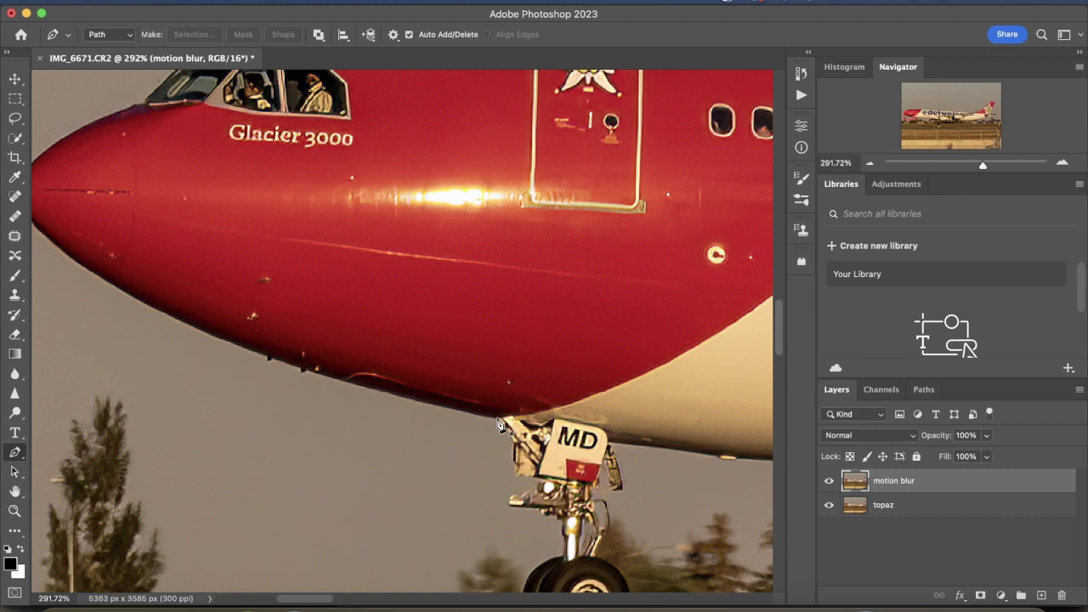
pyautogui.click(499, 423)
pyautogui.hscroll(-5, 499, 428)
pyautogui.scroll(3, 499, 427)
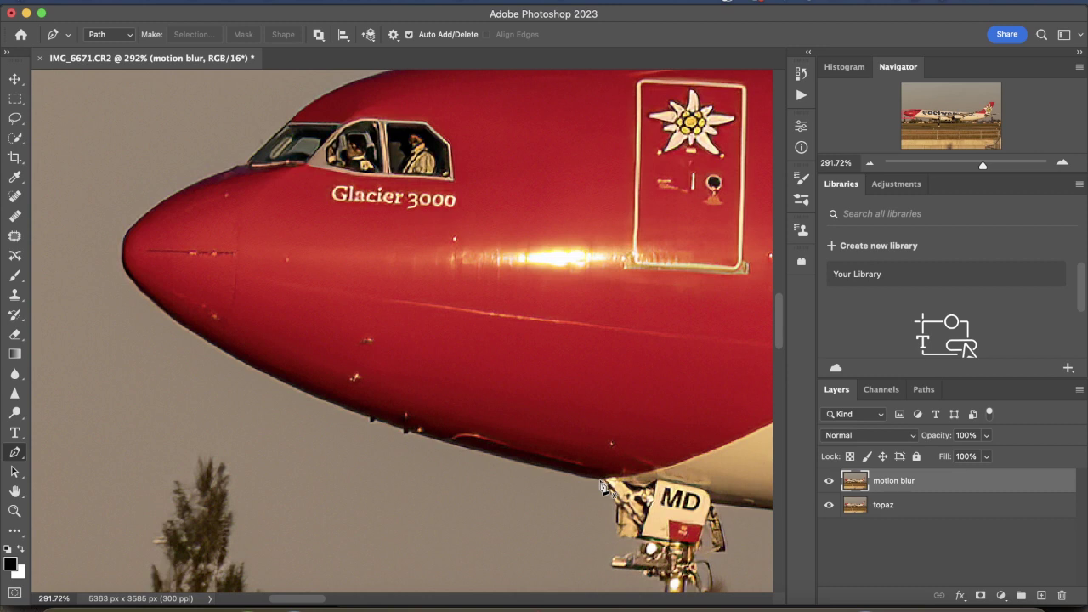
pyautogui.click(601, 481)
pyautogui.moveTo(269, 378); pyautogui.dragTo(146, 311)
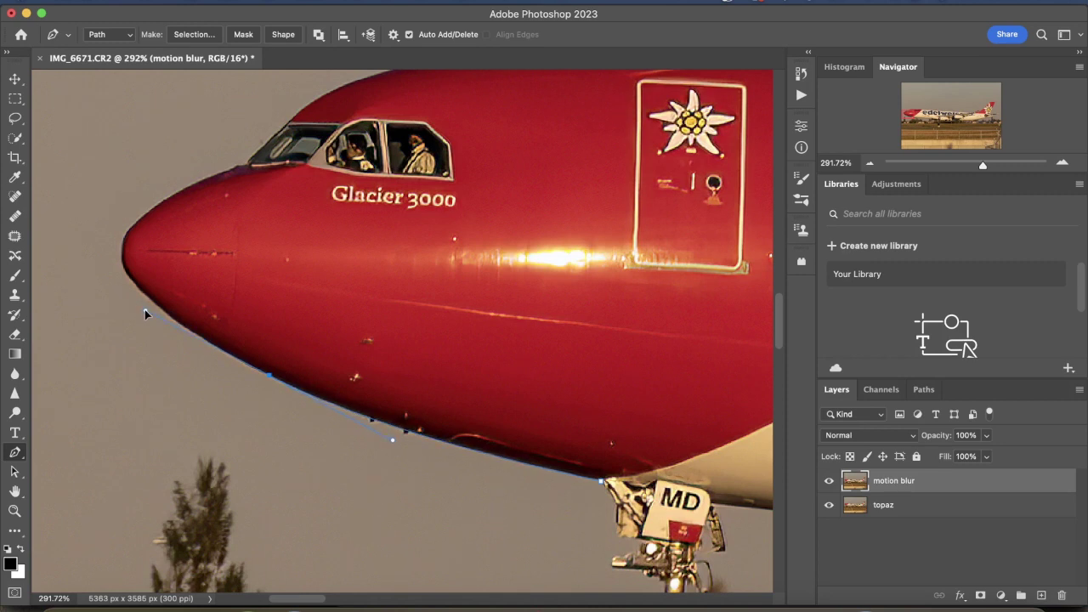
pyautogui.moveTo(121, 265); pyautogui.dragTo(102, 237)
pyautogui.click(193, 185)
pyautogui.moveTo(193, 186); pyautogui.dragTo(199, 181)
pyautogui.press('super+z')
pyautogui.press('super+z')
# Carry the path around the nose tip and up along the front edge of the cockpit windshield.
pyautogui.moveTo(126, 276); pyautogui.dragTo(138, 215)
pyautogui.click(174, 194)
pyautogui.click(237, 164)
pyautogui.click(248, 165)
pyautogui.click(249, 159)
pyautogui.click(284, 126)
# Continue the path from above the cockpit along the red forward roofline towards the first blade antenna.
pyautogui.scroll(5, 269, 138)
pyautogui.scroll(5, 269, 139)
pyautogui.moveTo(263, 234); pyautogui.dragTo(280, 223)
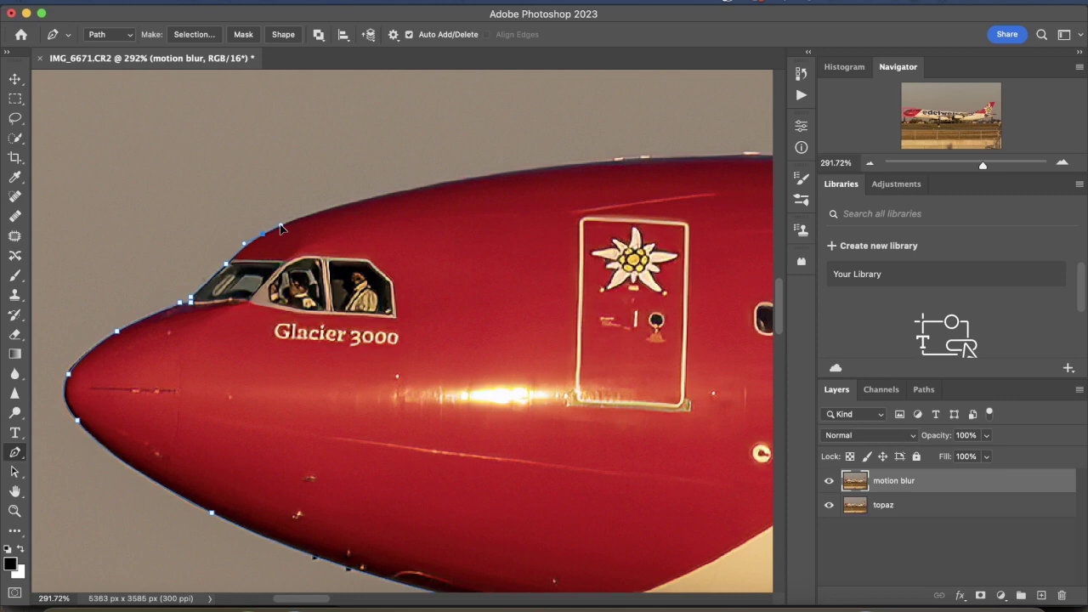
pyautogui.moveTo(438, 182); pyautogui.dragTo(542, 164)
pyautogui.moveTo(682, 156); pyautogui.dragTo(714, 156)
pyautogui.hscroll(5, 714, 157)
pyautogui.click(485, 188)
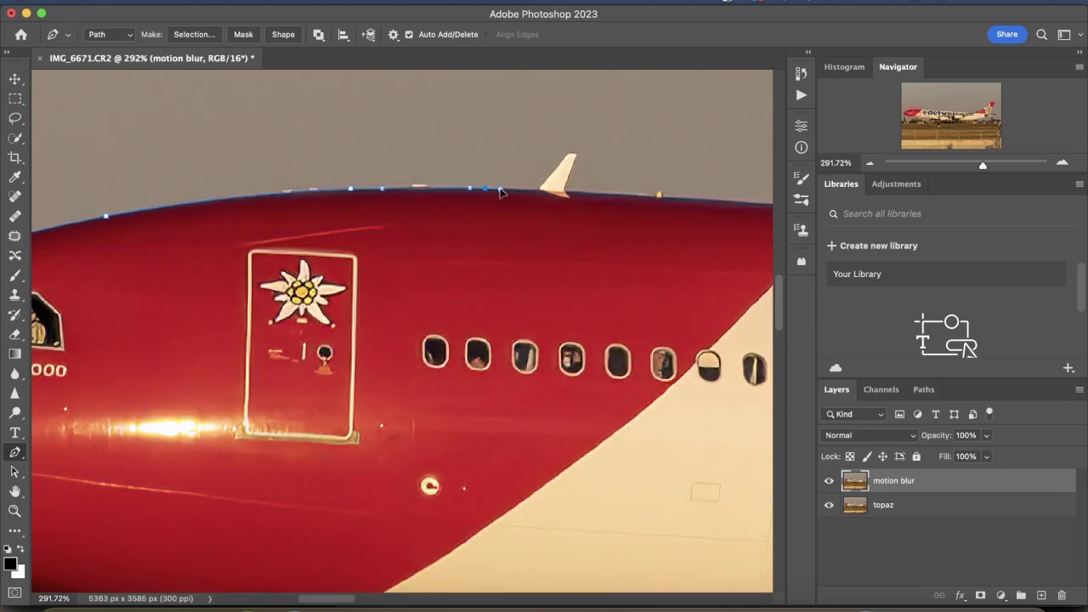
# Outline the front blade antenna and the long roof fairing behind it with path points.
pyautogui.click(539, 190)
pyautogui.click(569, 154)
pyautogui.hscroll(5, 659, 198)
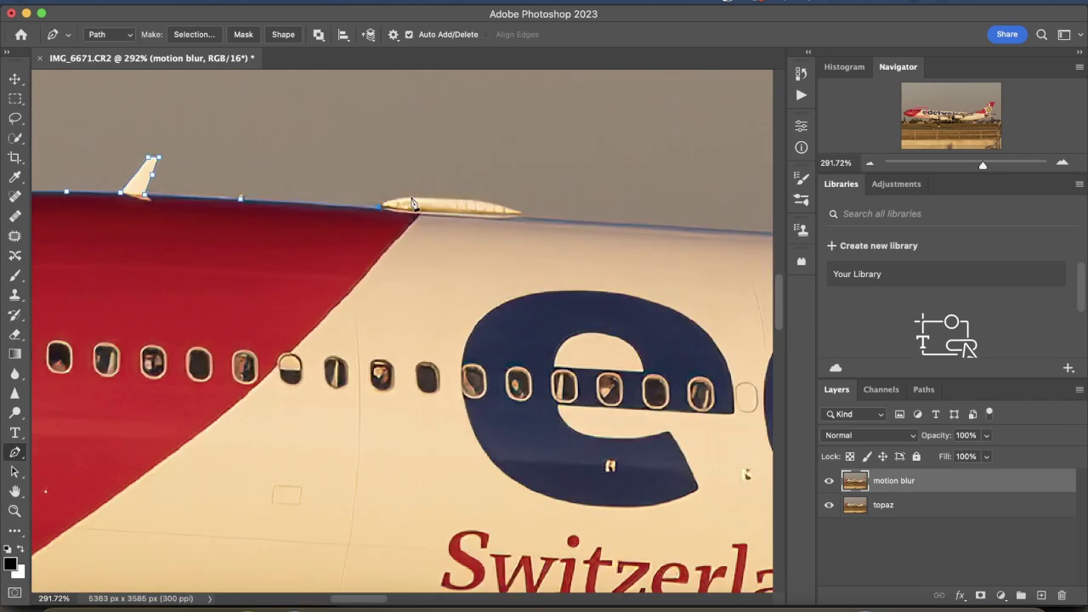
pyautogui.click(408, 197)
pyautogui.click(492, 199)
pyautogui.click(522, 214)
# Extend the path along the roof above the edelweiss lettering, following the small bumps up to the white one over the letter w.
pyautogui.hscroll(5, 551, 220)
pyautogui.click(595, 253)
pyautogui.hscroll(10, 596, 253)
pyautogui.click(332, 276)
pyautogui.click(585, 294)
pyautogui.click(613, 289)
pyautogui.click(645, 294)
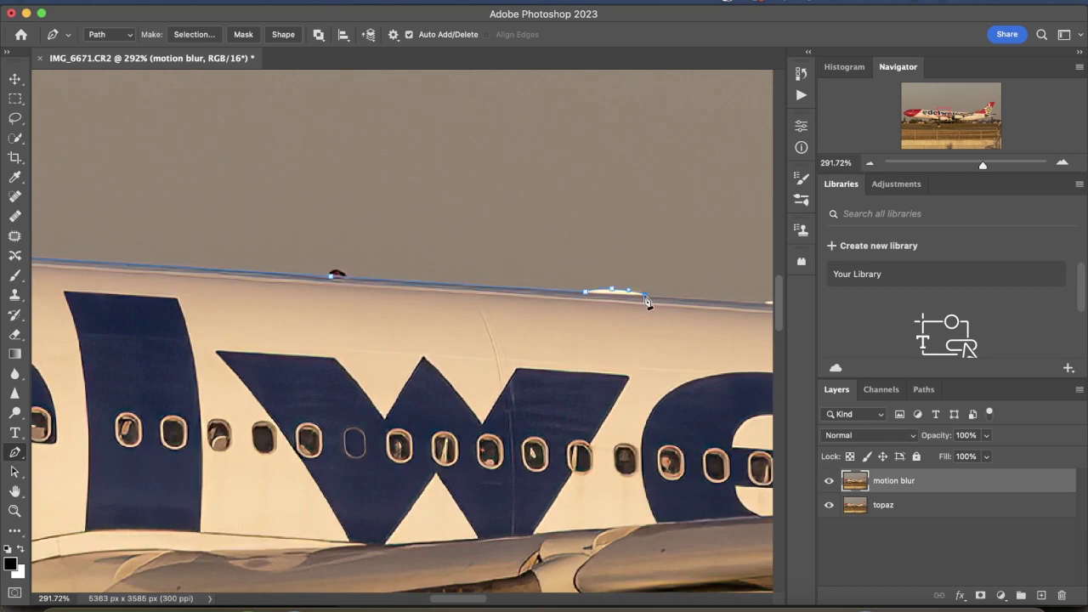
pyautogui.click(689, 300)
# Trace the following roof bump and outline the rear blade antenna above the end of the lettering.
pyautogui.hscroll(10, 687, 300)
pyautogui.click(396, 289)
pyautogui.click(423, 286)
pyautogui.click(458, 291)
pyautogui.click(504, 285)
pyautogui.hscroll(8, 506, 289)
pyautogui.click(545, 307)
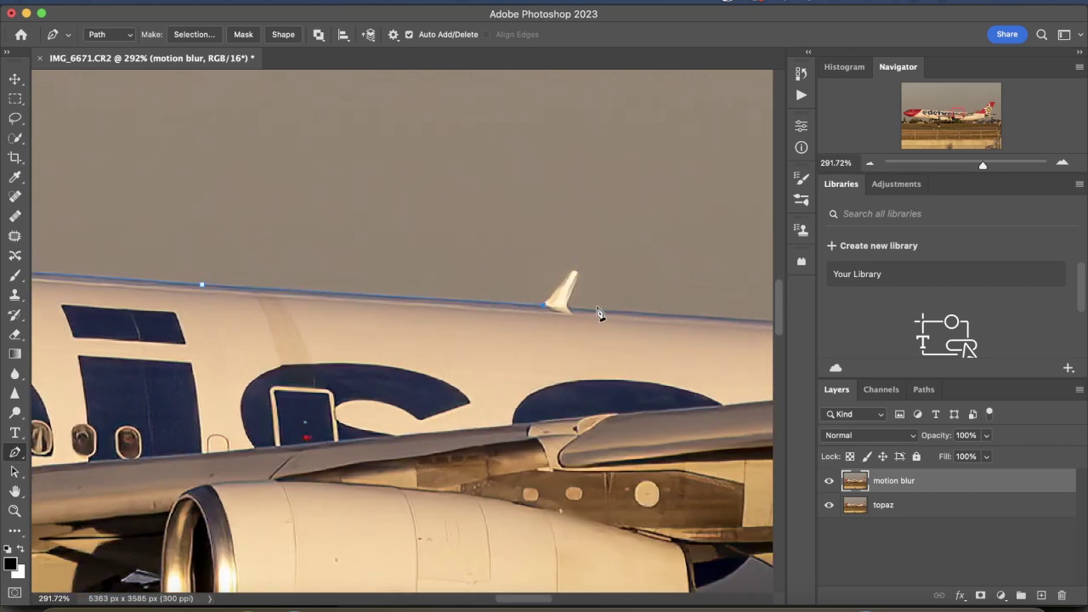
pyautogui.click(574, 269)
pyautogui.click(569, 308)
pyautogui.click(583, 311)
# Outline the small antenna near the wing and run the path along the wing's upper edge to the winglet base.
pyautogui.hscroll(15, 584, 313)
pyautogui.click(219, 333)
pyautogui.click(231, 312)
pyautogui.click(245, 314)
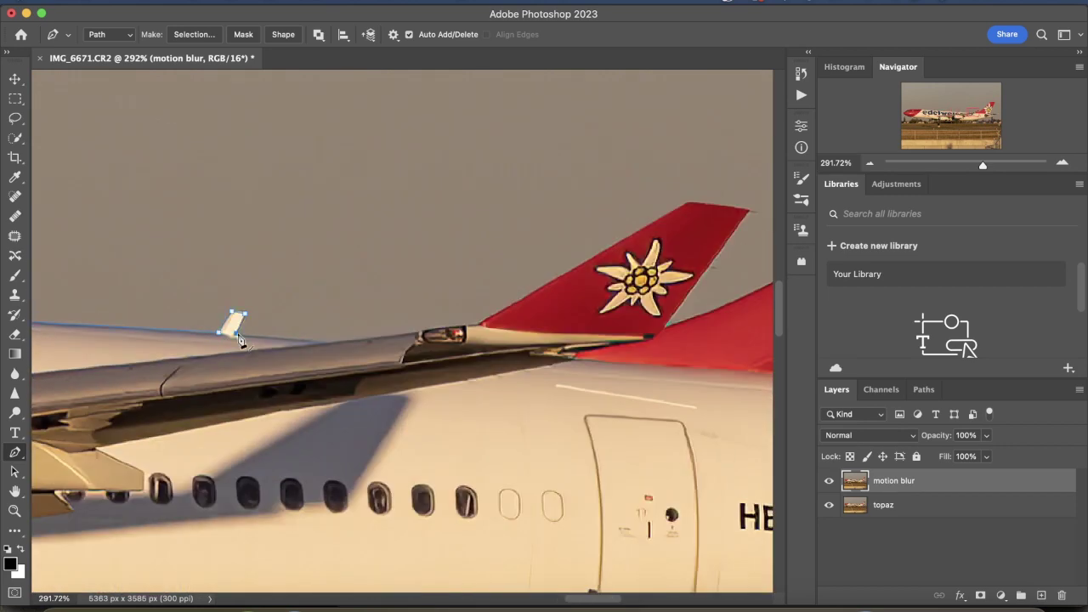
pyautogui.click(475, 327)
# Trace the path around the red winglet down to where it meets the tail fin.
pyautogui.hscroll(6, 477, 328)
pyautogui.click(553, 221)
pyautogui.click(567, 217)
pyautogui.click(625, 224)
pyautogui.click(541, 340)
# Curve the path up the leading edge of the tail fin to its rounded tip.
pyautogui.hscroll(9, 542, 342)
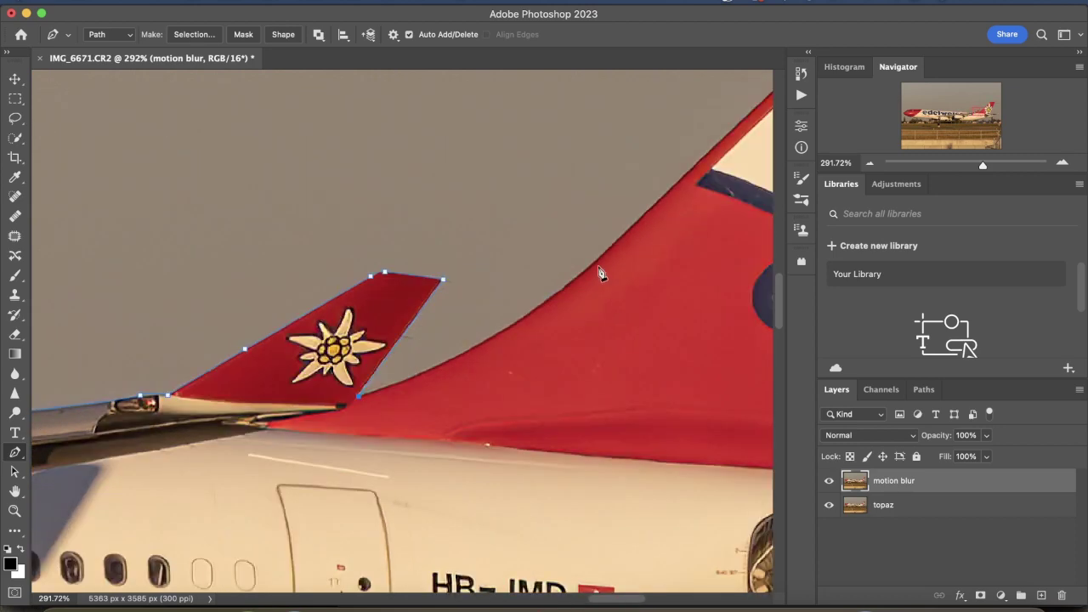
pyautogui.moveTo(593, 261); pyautogui.dragTo(692, 167)
pyautogui.hscroll(20, 697, 170)
pyautogui.scroll(16, 417, 349)
pyautogui.click(484, 286)
pyautogui.click(575, 199)
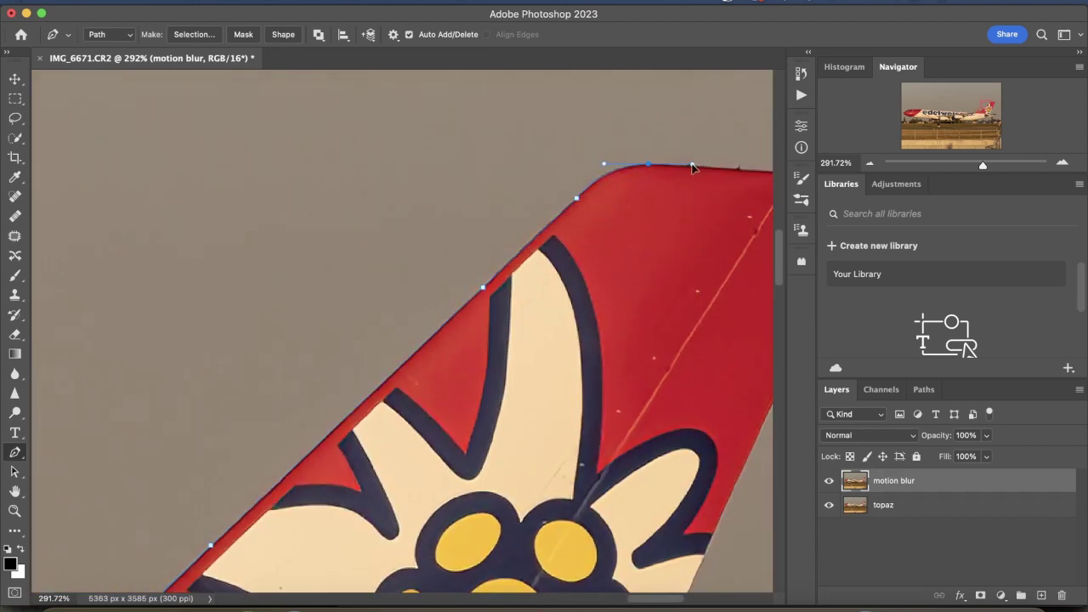
# Trace the path down the trailing edge of the tail fin and along the top of the tail cone.
pyautogui.hscroll(11, 690, 169)
pyautogui.scroll(-10, 555, 231)
pyautogui.scroll(-10, 555, 231)
pyautogui.click(519, 182)
pyautogui.click(431, 376)
pyautogui.click(553, 395)
# Trace around the horizontal stabilizer along its upper edge, tip and lower edge.
pyautogui.hscroll(8, 553, 395)
pyautogui.click(503, 376)
pyautogui.click(582, 368)
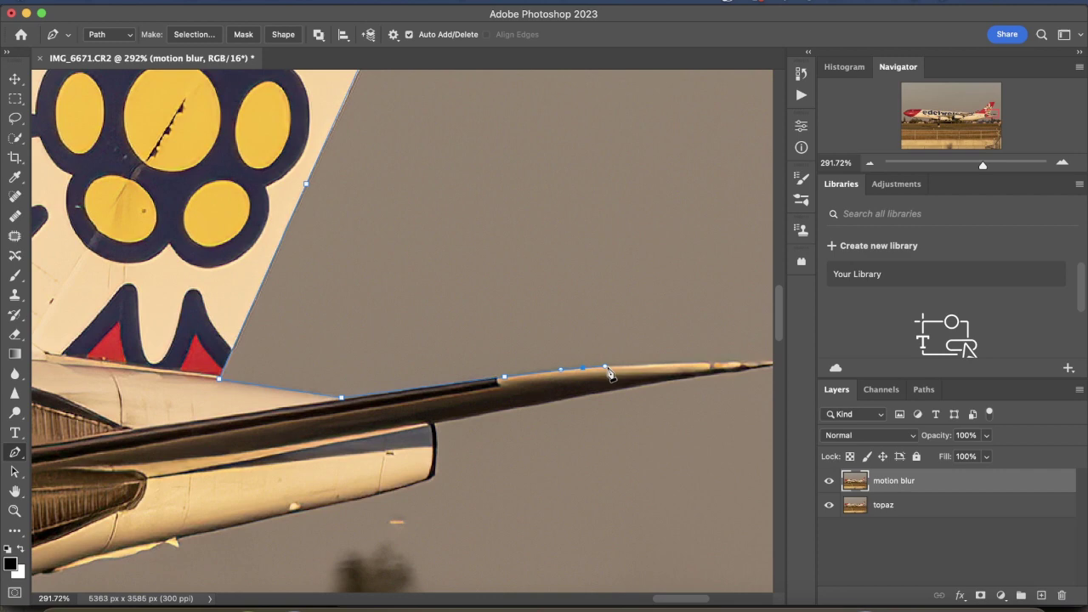
pyautogui.moveTo(661, 363); pyautogui.dragTo(678, 361)
pyautogui.click(659, 365)
pyautogui.click(520, 387)
pyautogui.click(383, 413)
# Outline the end of the tail cone and follow its underside, including the small protrusion.
pyautogui.click(327, 423)
pyautogui.click(331, 438)
pyautogui.click(330, 474)
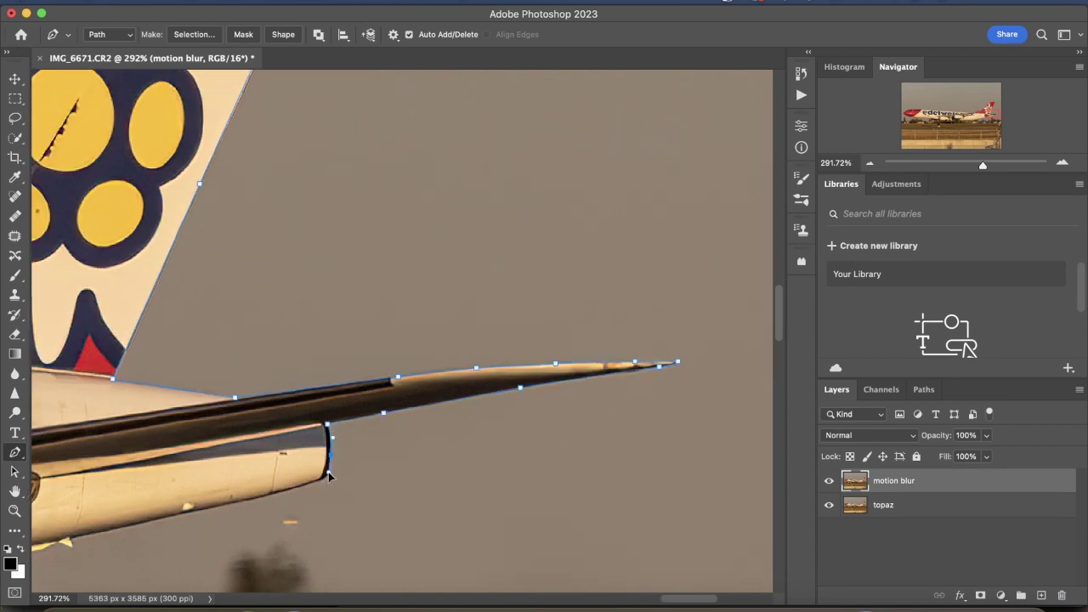
pyautogui.hscroll(-8, 256, 499)
pyautogui.click(400, 468)
pyautogui.click(381, 461)
pyautogui.click(354, 476)
pyautogui.click(270, 487)
pyautogui.moveTo(210, 503); pyautogui.dragTo(181, 512)
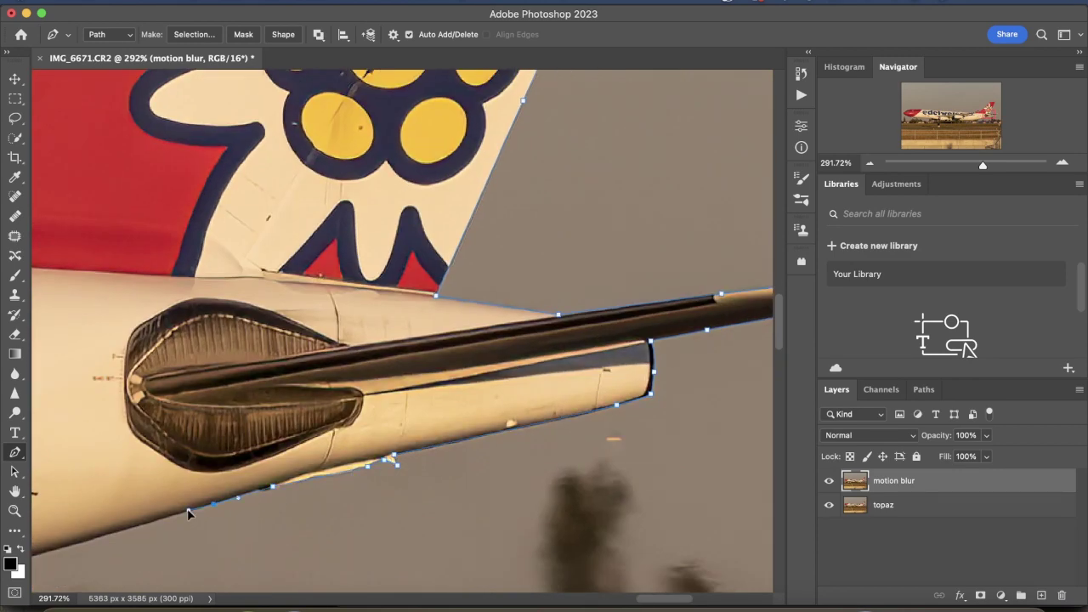
# Curve the path forward along the rear fuselage belly to the first underside antenna.
pyautogui.hscroll(-10, 183, 511)
pyautogui.moveTo(265, 405); pyautogui.dragTo(187, 416)
pyautogui.hscroll(-6, 187, 421)
pyautogui.click(83, 463)
pyautogui.hscroll(-5, 82, 459)
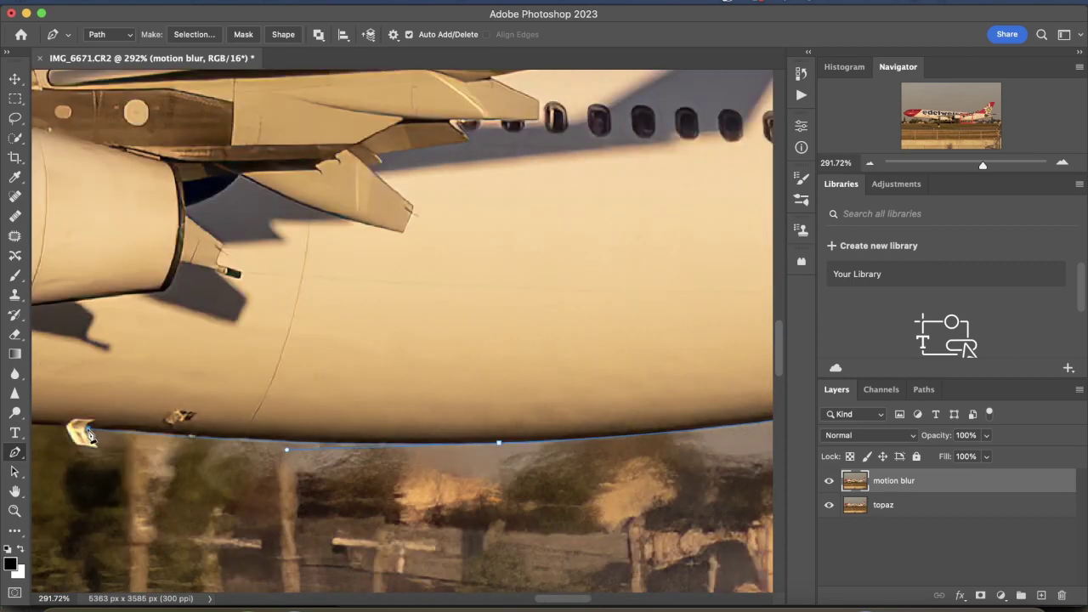
# Follow the belly forward with the path, outlining the underside antennas up to the main landing gear.
pyautogui.hscroll(-5, 267, 442)
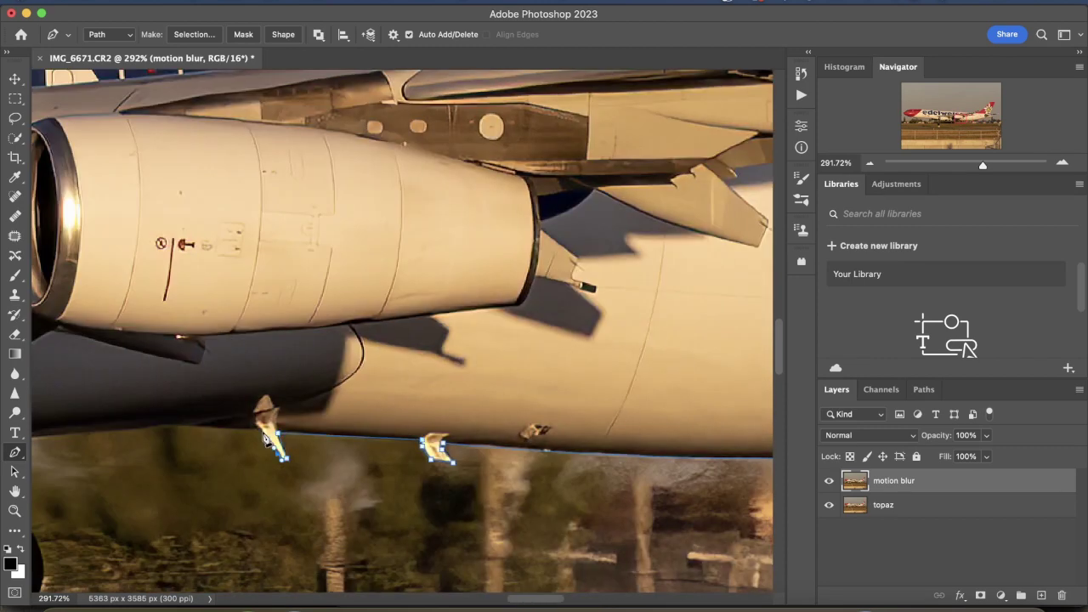
pyautogui.click(174, 429)
pyautogui.hscroll(-5, 439, 283)
pyautogui.scroll(-2, 439, 283)
pyautogui.click(436, 274)
pyautogui.click(397, 277)
pyautogui.click(409, 291)
pyautogui.click(393, 292)
pyautogui.click(376, 279)
# Trace from the belly down the rear main gear strut and around the back of the rearmost wheel.
pyautogui.click(278, 281)
pyautogui.click(267, 282)
pyautogui.click(266, 303)
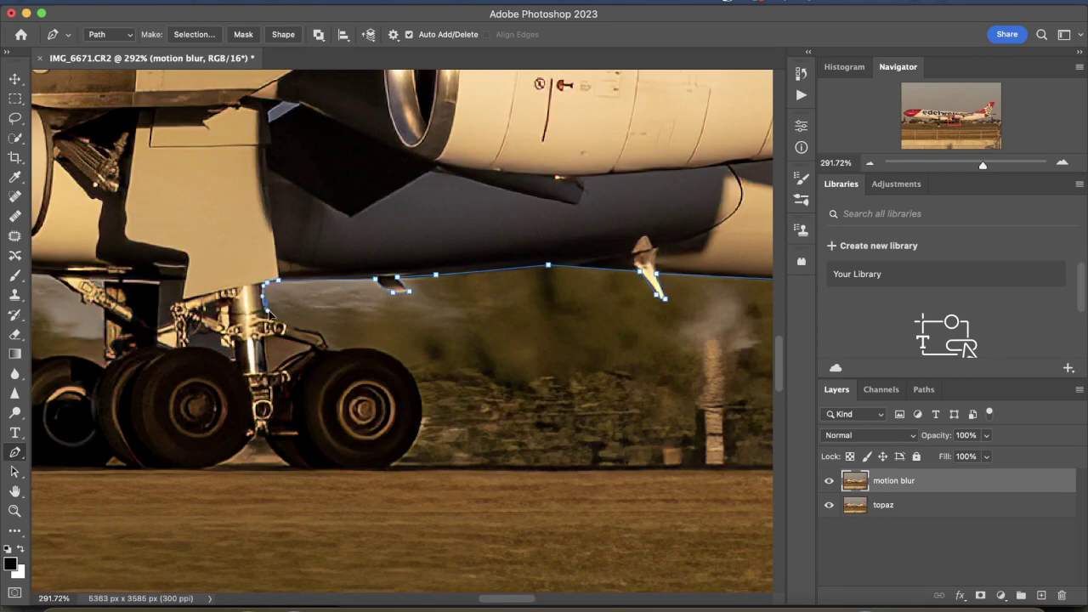
pyautogui.click(337, 351)
pyautogui.click(398, 360)
pyautogui.click(417, 435)
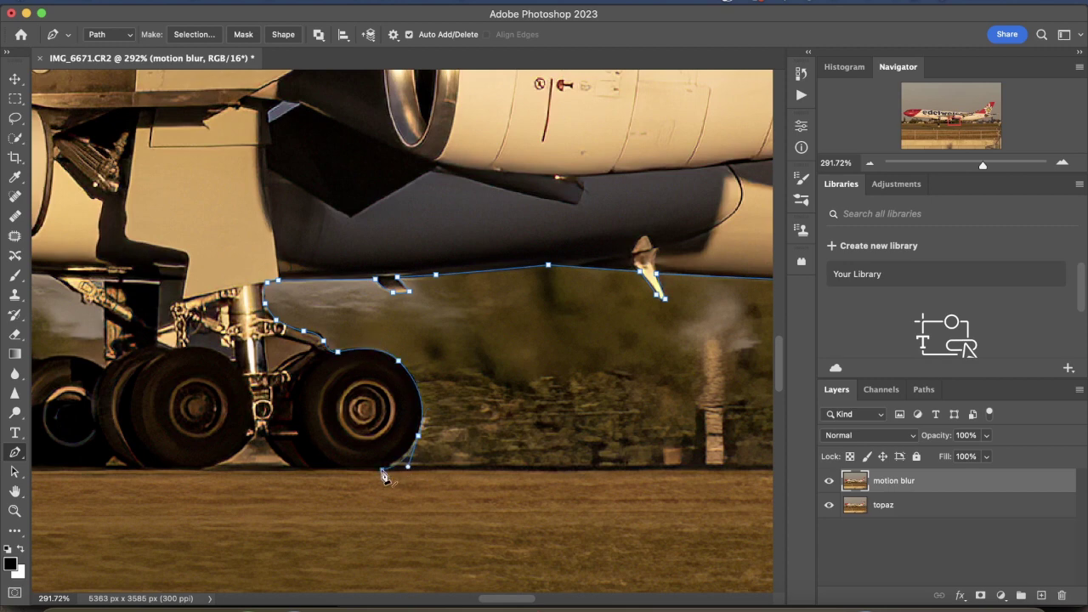
# Trace the path along the bottoms of the rear main gear wheels, including the gap between them.
pyautogui.click(368, 470)
pyautogui.click(293, 468)
pyautogui.click(273, 449)
pyautogui.click(265, 433)
pyautogui.click(250, 441)
pyautogui.click(215, 466)
pyautogui.click(164, 469)
pyautogui.click(135, 468)
pyautogui.click(122, 463)
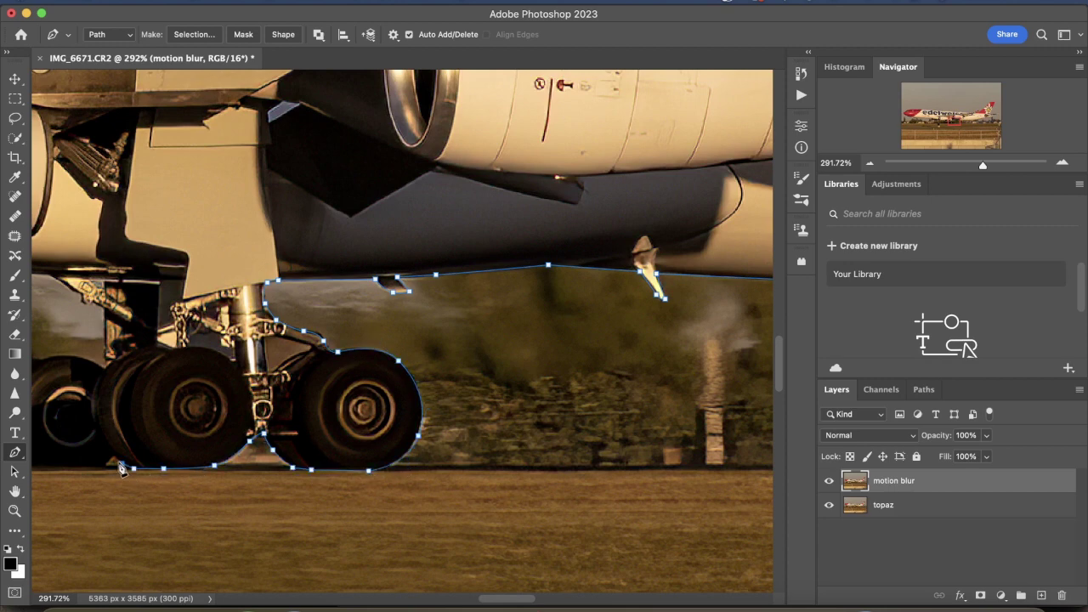
# Continue the path along the ground line and the gap under the forward main gear wheels.
pyautogui.hscroll(-2, 181, 470)
pyautogui.click(217, 467)
pyautogui.click(205, 448)
pyautogui.click(186, 445)
pyautogui.hscroll(-5, 142, 467)
pyautogui.moveTo(358, 440); pyautogui.dragTo(345, 441)
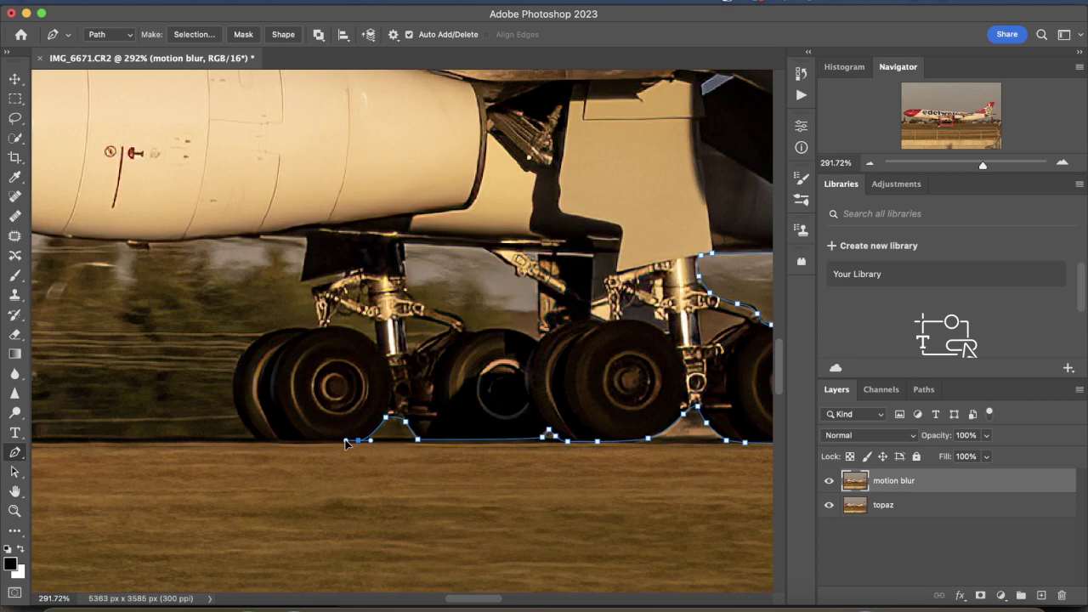
# Trace around the front main gear wheel and up the strut and gear door to the engine.
pyautogui.click(257, 439)
pyautogui.click(233, 386)
pyautogui.click(273, 330)
pyautogui.click(306, 328)
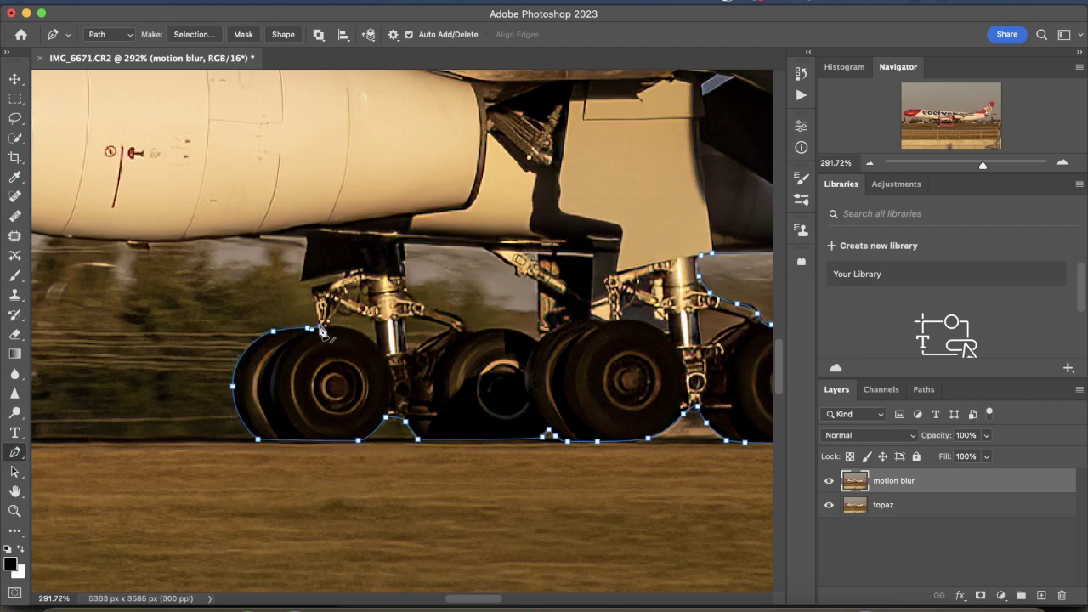
pyautogui.click(313, 289)
pyautogui.click(302, 282)
pyautogui.click(307, 238)
# Follow the underside of the near engine with the path to its front inlet.
pyautogui.hscroll(-5, 273, 236)
pyautogui.click(320, 221)
pyautogui.click(202, 209)
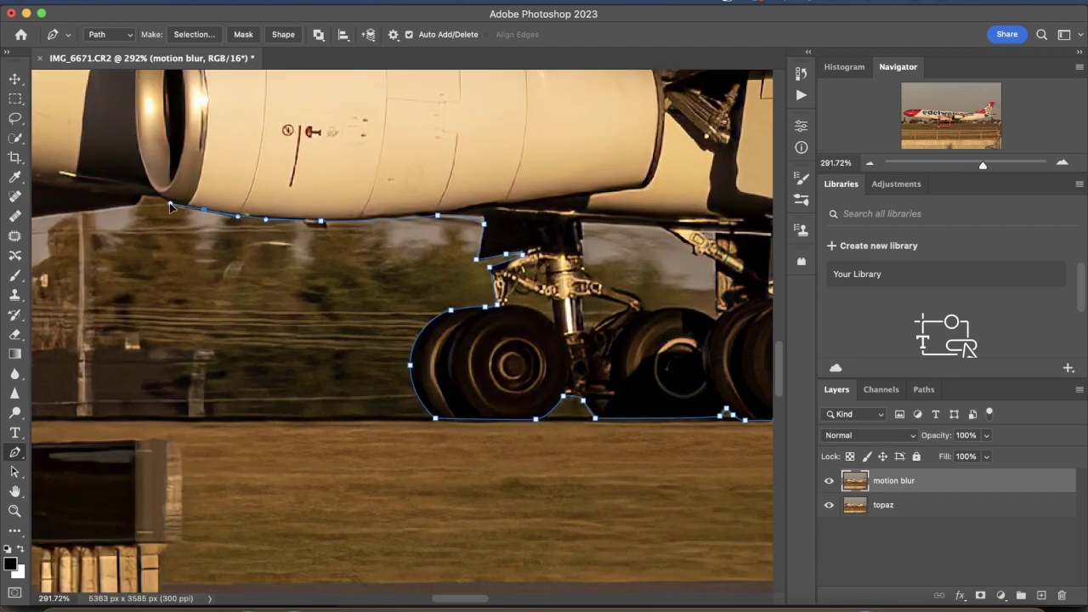
pyautogui.click(160, 198)
pyautogui.click(144, 197)
# Extend the path forward along the belly and under the far engine to the bottom of its inlet.
pyautogui.hscroll(-10, 144, 200)
pyautogui.click(489, 243)
pyautogui.click(337, 260)
pyautogui.click(218, 271)
pyautogui.hscroll(-10, 155, 274)
pyautogui.click(399, 301)
pyautogui.click(336, 277)
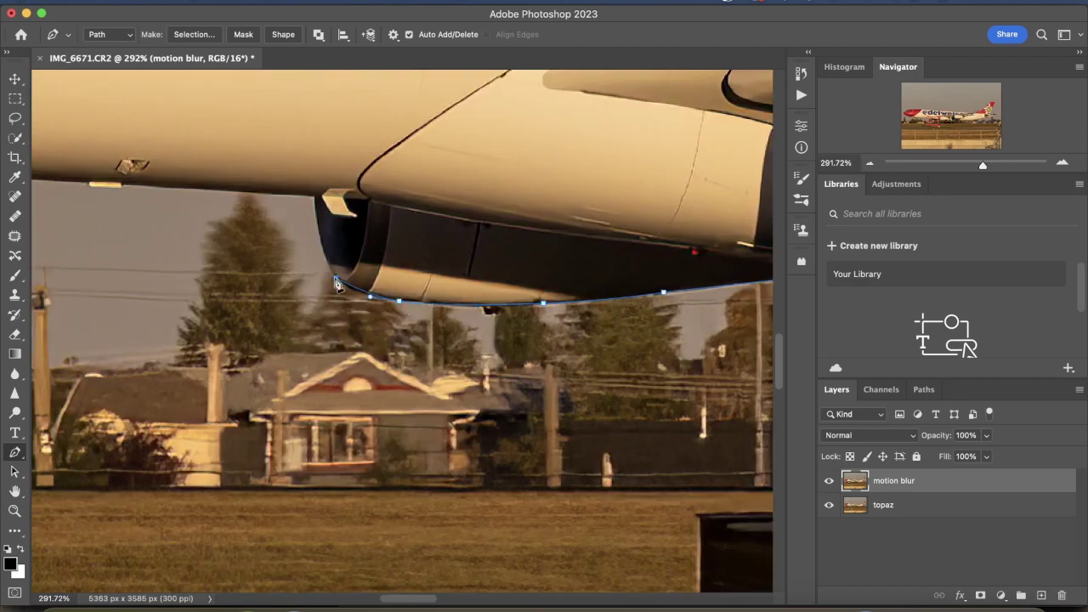
# Continue the path up the far engine's inlet and forward along the belly to the nose gear door.
pyautogui.click(325, 264)
pyautogui.click(318, 232)
pyautogui.click(314, 198)
pyautogui.hscroll(-10, 313, 200)
pyautogui.click(176, 288)
pyautogui.hscroll(-10, 178, 294)
pyautogui.click(228, 323)
pyautogui.click(116, 309)
# Trace down the nose gear door and around the nose wheels to the front of the strut's base.
pyautogui.click(101, 349)
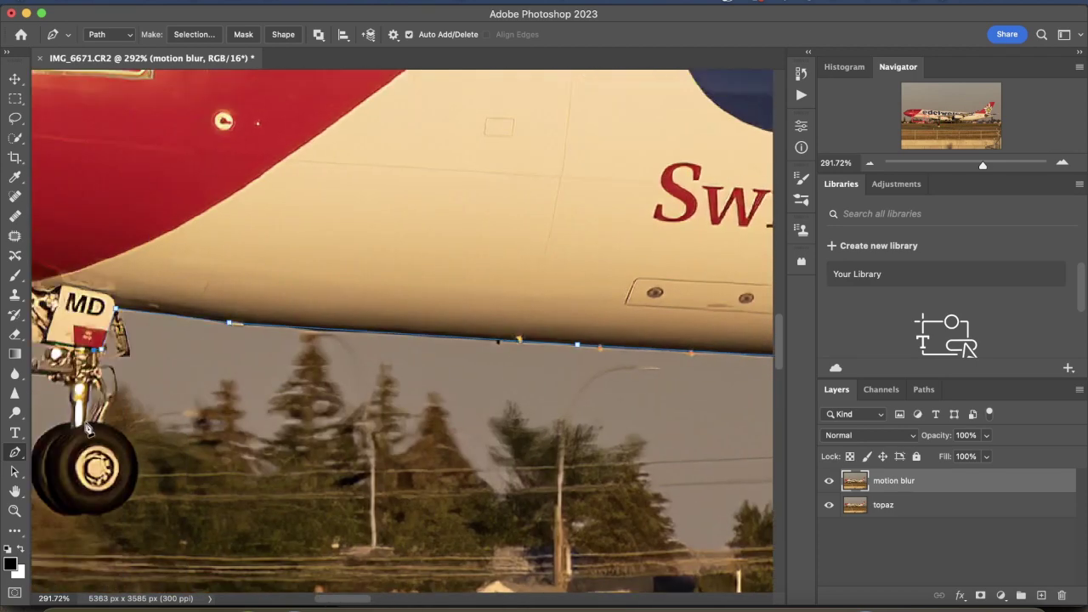
pyautogui.moveTo(135, 454); pyautogui.dragTo(144, 489)
pyautogui.click(110, 513)
pyautogui.moveTo(99, 417); pyautogui.dragTo(302, 427)
pyautogui.click(289, 525)
pyautogui.click(261, 525)
pyautogui.moveTo(232, 487); pyautogui.dragTo(230, 473)
pyautogui.click(262, 437)
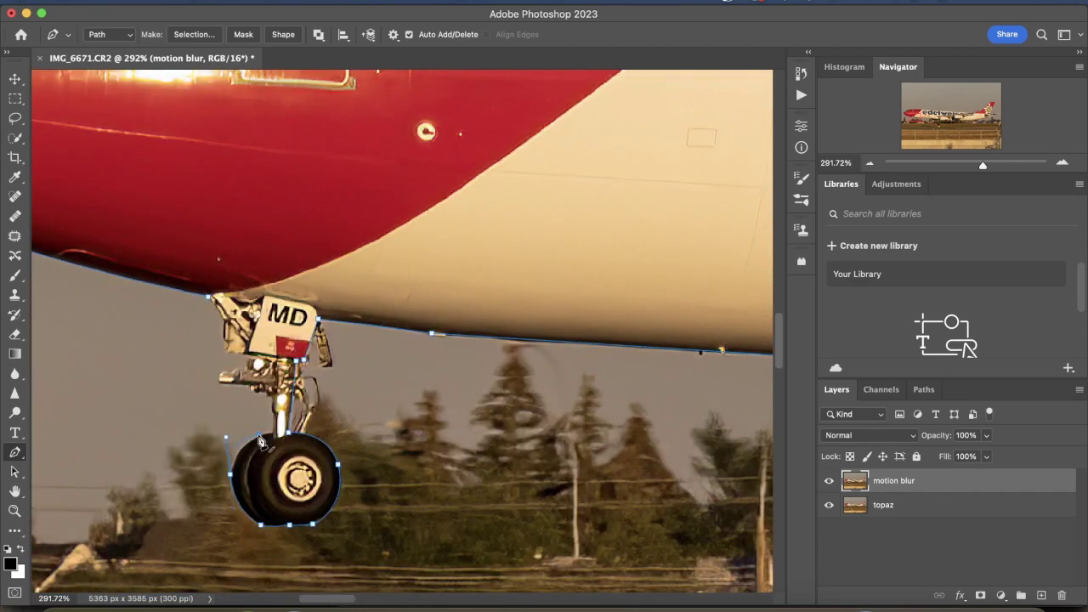
pyautogui.press('super+z')
pyautogui.moveTo(260, 436); pyautogui.dragTo(271, 432)
pyautogui.click(274, 432)
# Trace up the front of the nose gear strut and its fittings to finish the plane's outer outline.
pyautogui.click(275, 411)
pyautogui.click(273, 395)
pyautogui.click(264, 392)
pyautogui.click(254, 390)
pyautogui.click(219, 382)
pyautogui.click(222, 372)
# Trace the background opening between the front main gear strut, the wheel tops and the next gear leg as a separate subpath.
pyautogui.scroll(-5, 255, 323)
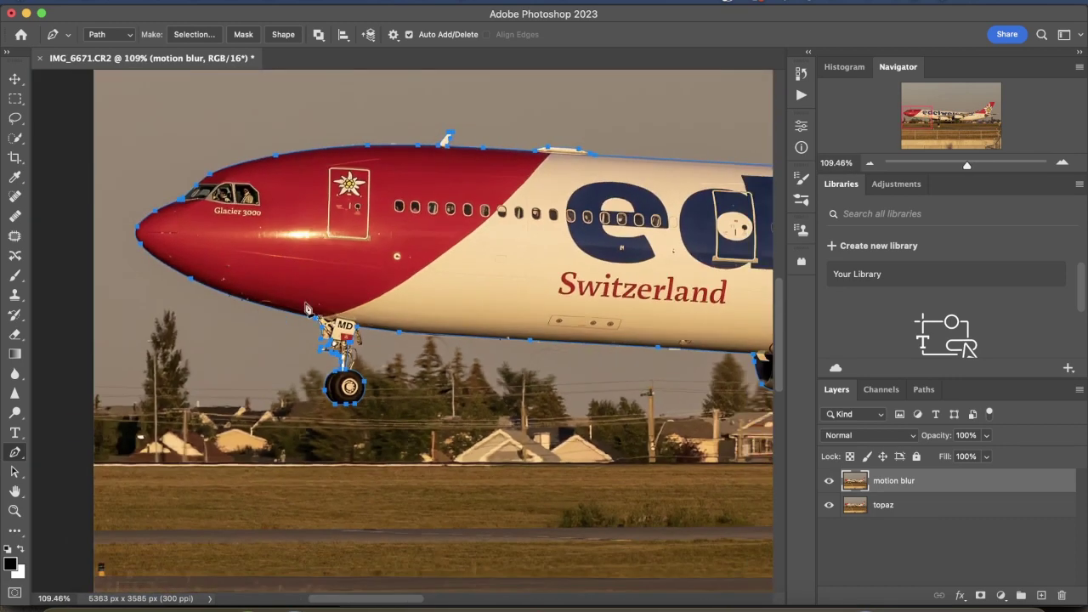
pyautogui.hscroll(15, 580, 296)
pyautogui.hscroll(4, 580, 295)
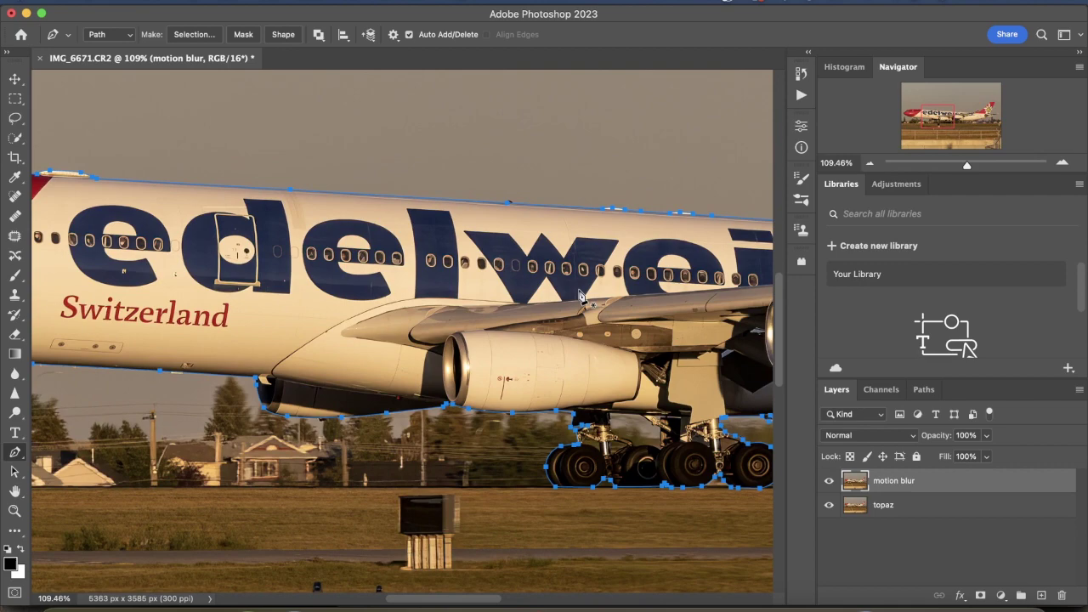
pyautogui.scroll(5, 672, 520)
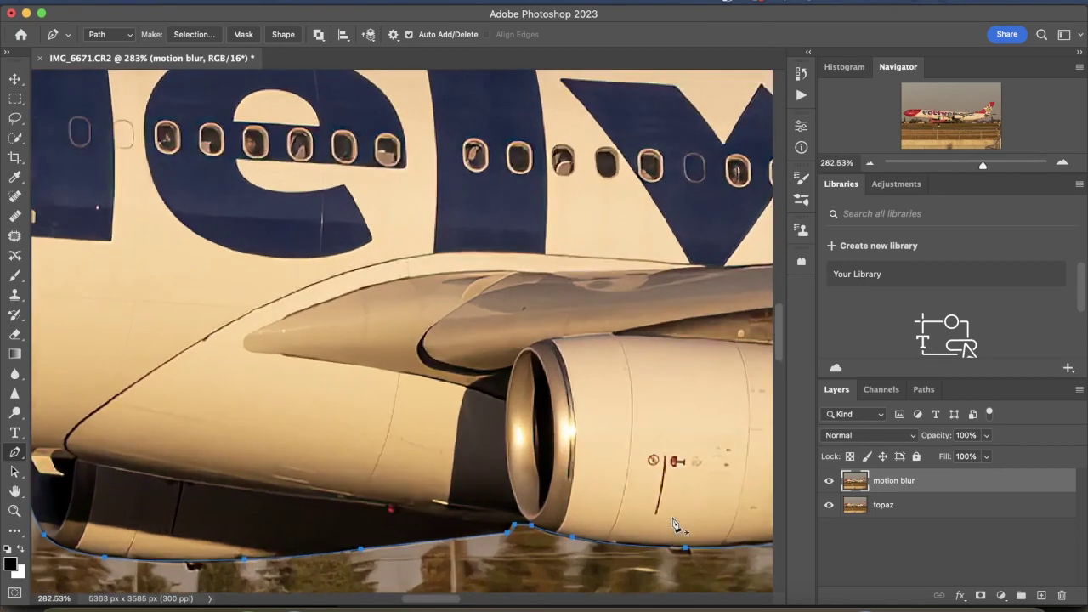
pyautogui.scroll(-5, 672, 522)
pyautogui.hscroll(8, 672, 523)
pyautogui.scroll(6, 672, 523)
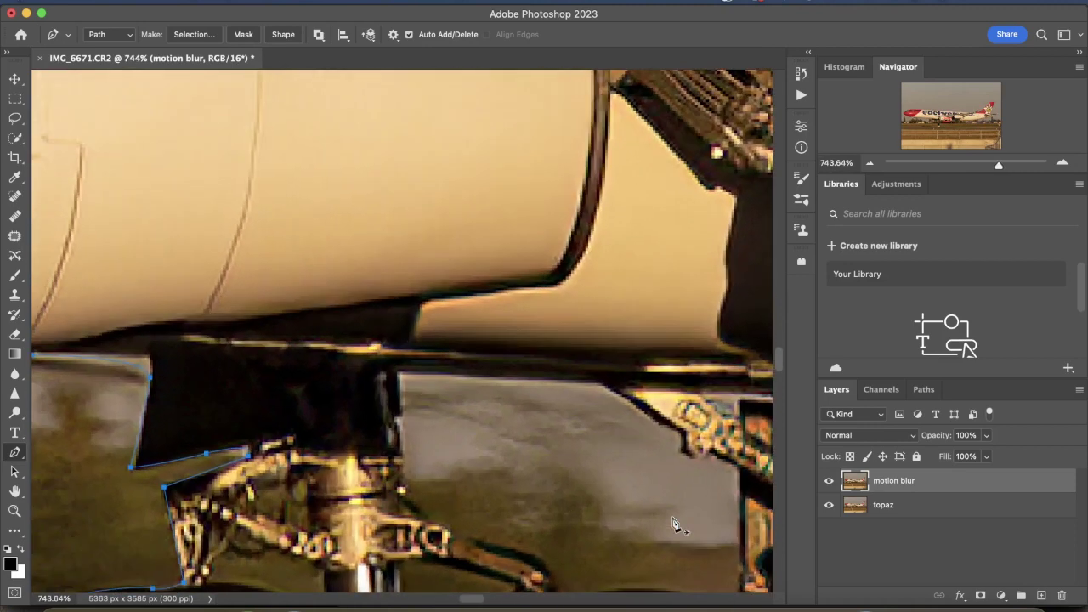
pyautogui.scroll(-4, 672, 522)
pyautogui.hscroll(1, 672, 522)
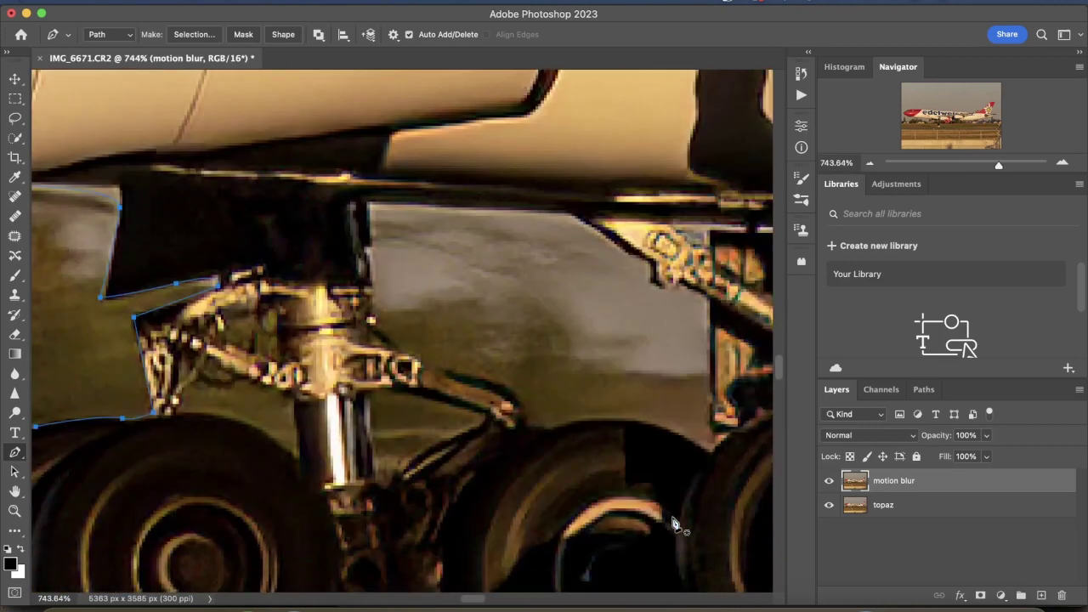
pyautogui.click(368, 205)
pyautogui.click(371, 321)
pyautogui.moveTo(425, 366); pyautogui.dragTo(515, 392)
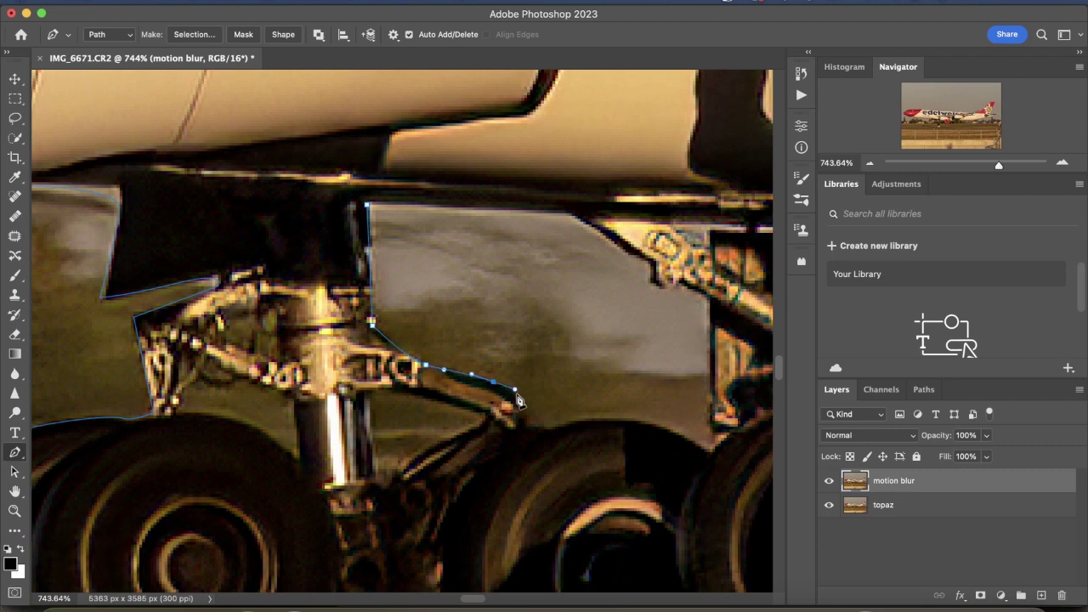
pyautogui.click(552, 429)
pyautogui.moveTo(616, 418); pyautogui.dragTo(720, 454)
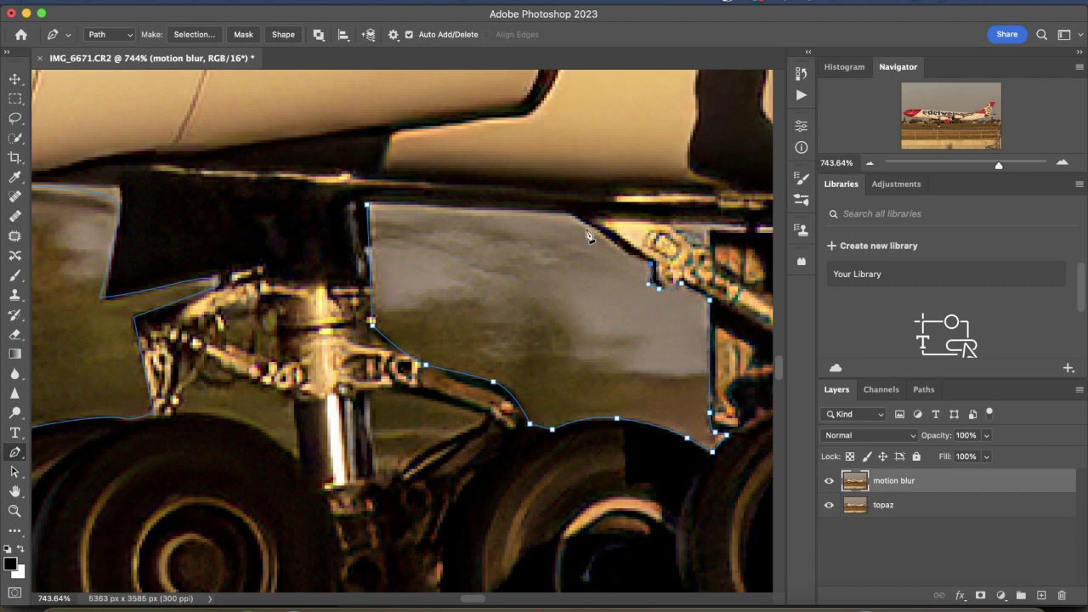
# Outline the small background gap behind the front main gear strut, below its diagonal link, as a closed subpath.
pyautogui.click(370, 395)
pyautogui.click(374, 468)
pyautogui.click(404, 470)
pyautogui.moveTo(446, 441); pyautogui.dragTo(479, 422)
pyautogui.click(483, 417)
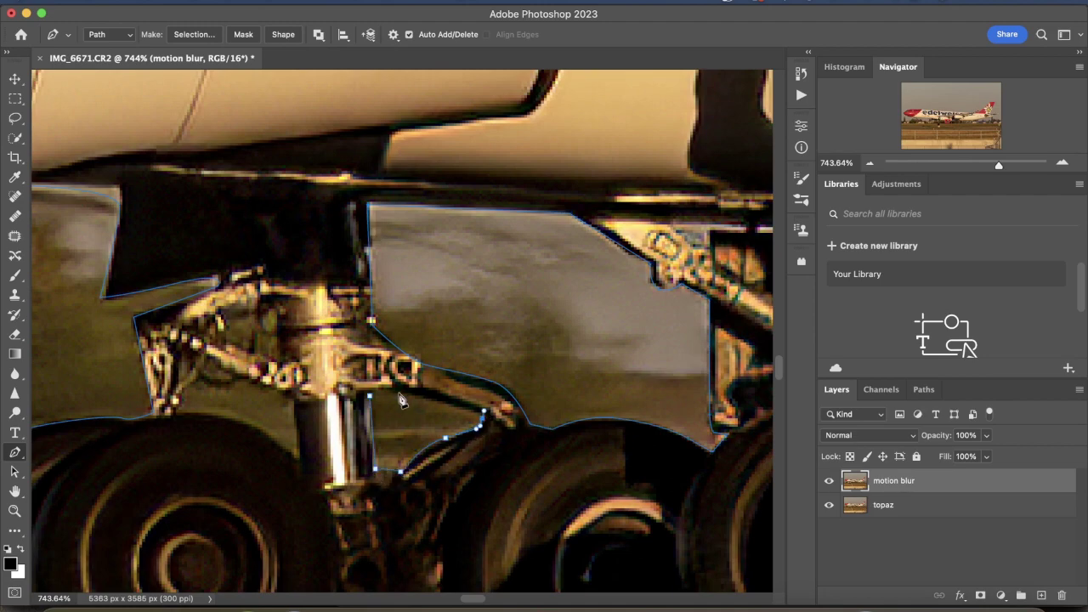
pyautogui.moveTo(399, 393); pyautogui.dragTo(375, 391)
pyautogui.click(370, 396)
# Outline the background gap in front of the front main gear strut, above the wheel, as a closed subpath.
pyautogui.click(296, 457)
pyautogui.click(294, 398)
pyautogui.click(211, 363)
pyautogui.click(189, 383)
pyautogui.click(181, 401)
pyautogui.click(176, 416)
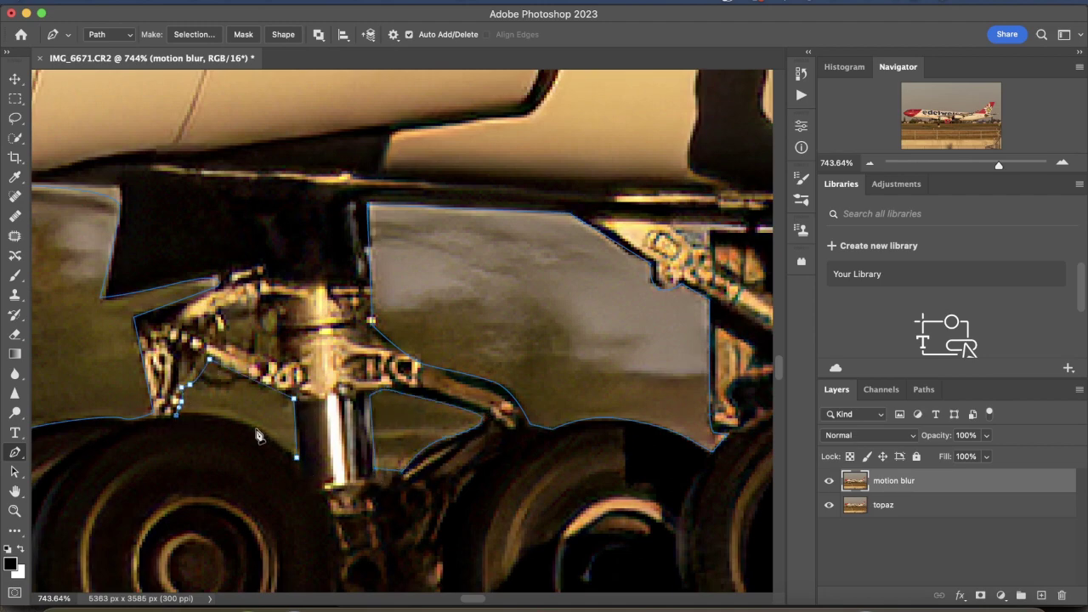
pyautogui.moveTo(257, 426); pyautogui.dragTo(277, 438)
pyautogui.click(297, 457)
# Outline the background gap behind the rear main gear strut, between its two links, as a closed subpath.
pyautogui.scroll(-6, 245, 353)
pyautogui.scroll(5, 607, 391)
pyautogui.click(465, 318)
pyautogui.click(472, 389)
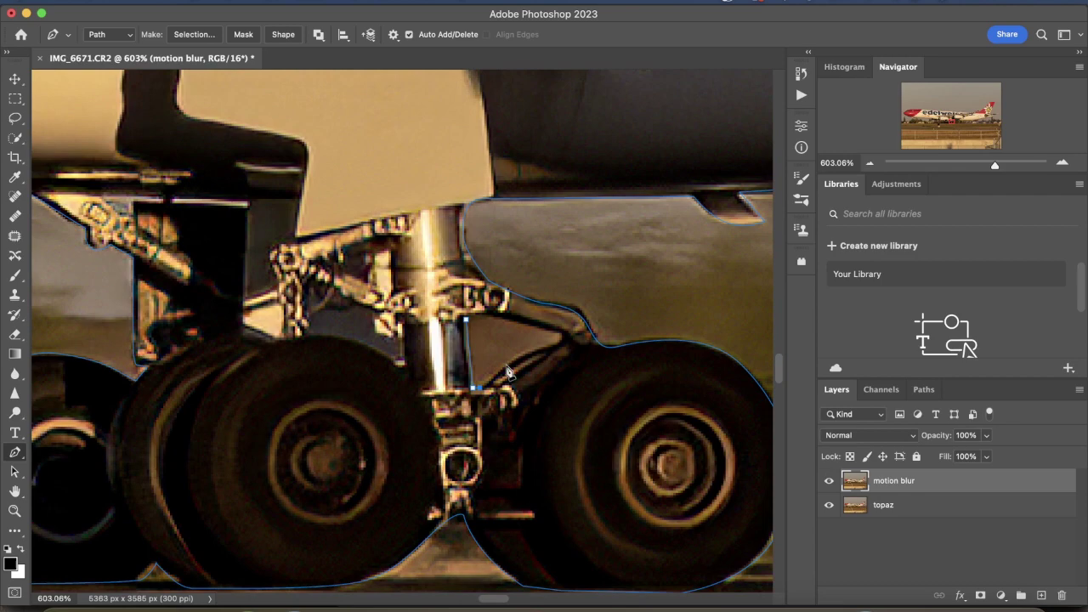
pyautogui.moveTo(516, 358); pyautogui.dragTo(533, 349)
pyautogui.click(557, 341)
pyautogui.moveTo(548, 331); pyautogui.dragTo(525, 325)
pyautogui.click(493, 317)
pyautogui.click(466, 319)
# Mask the motion blur layer with the plane's path as a vector mask, and reselect the layer's image.
pyautogui.scroll(-10, 488, 323)
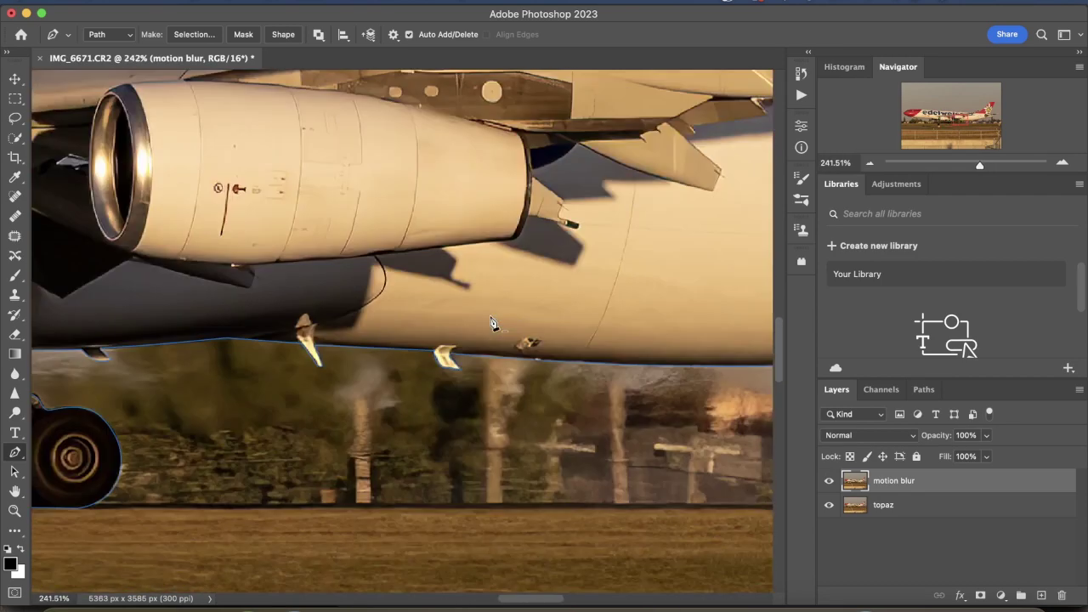
pyautogui.press('w')
pyautogui.click(14, 78)
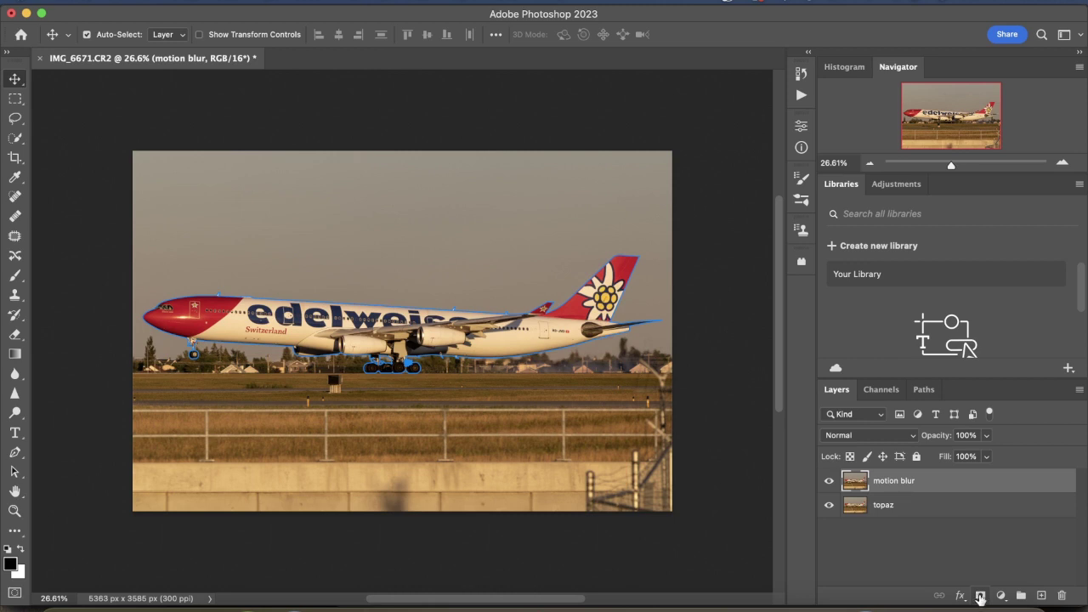
pyautogui.click(980, 596)
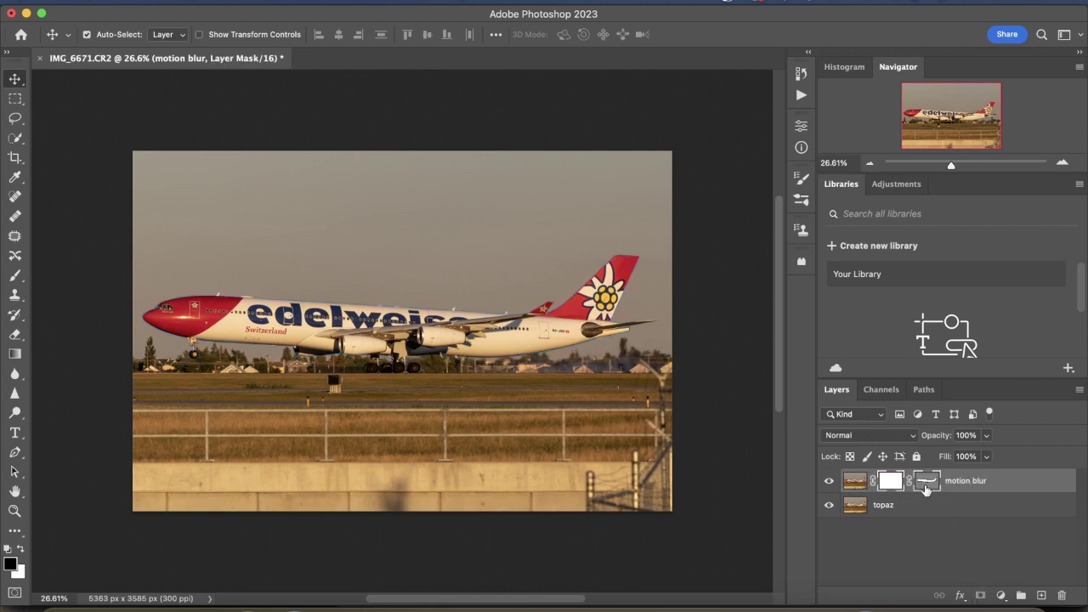
pyautogui.click(863, 481)
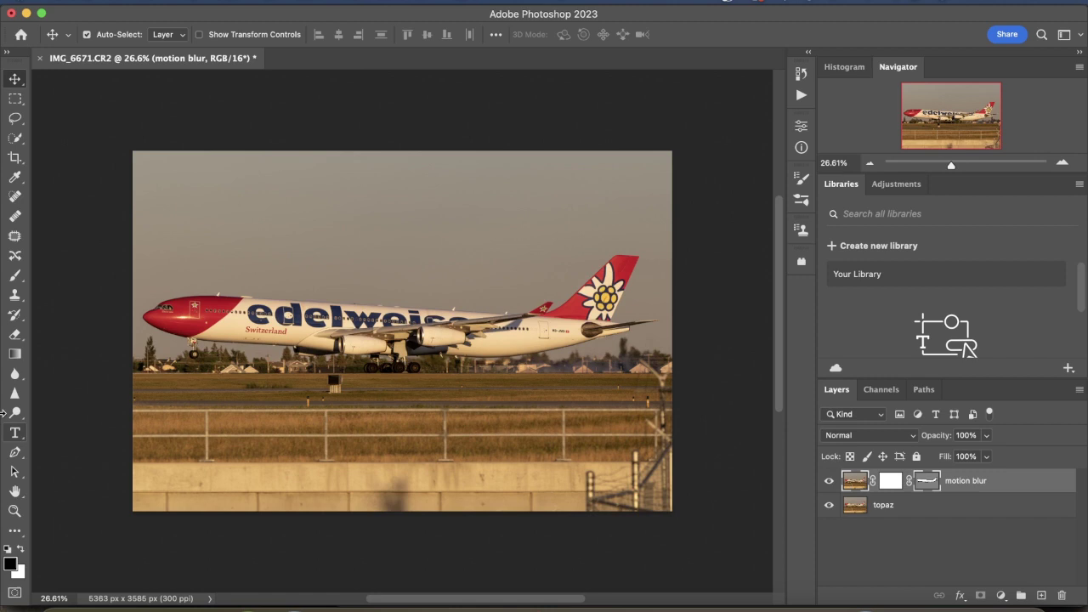
# Duplicate the masked motion blur layer as "motion blur 2" in the same document.
pyautogui.click(15, 454)
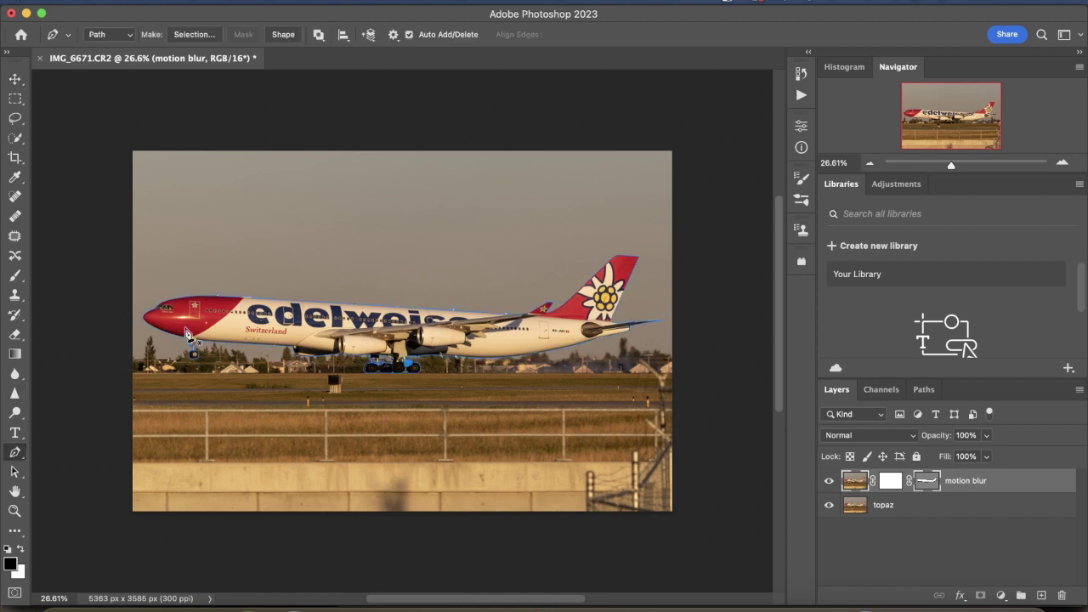
pyautogui.rightClick(981, 481)
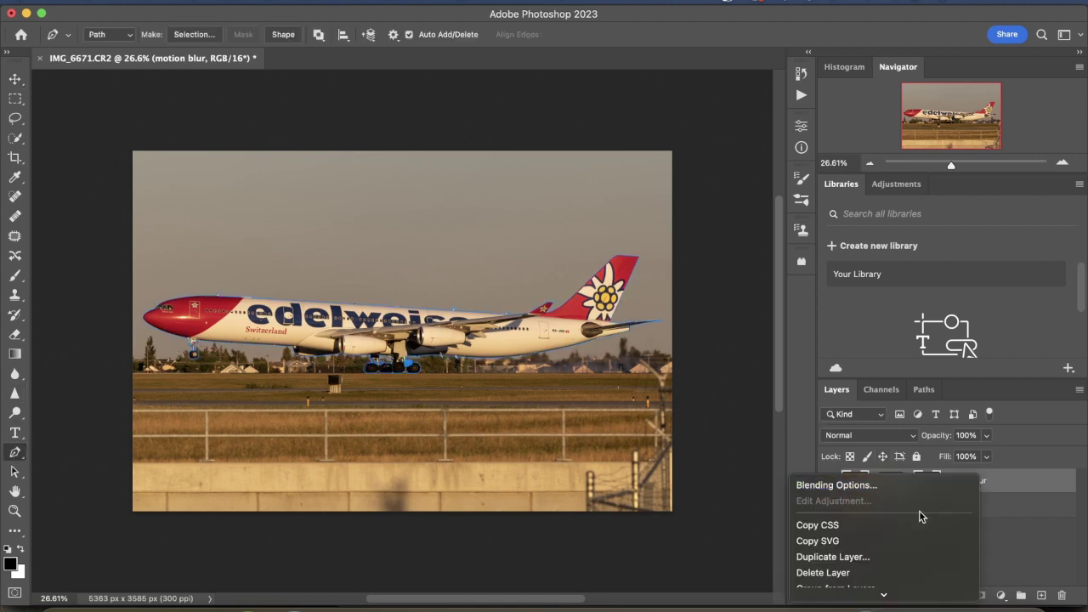
pyautogui.click(876, 557)
pyautogui.press('BackSpace')
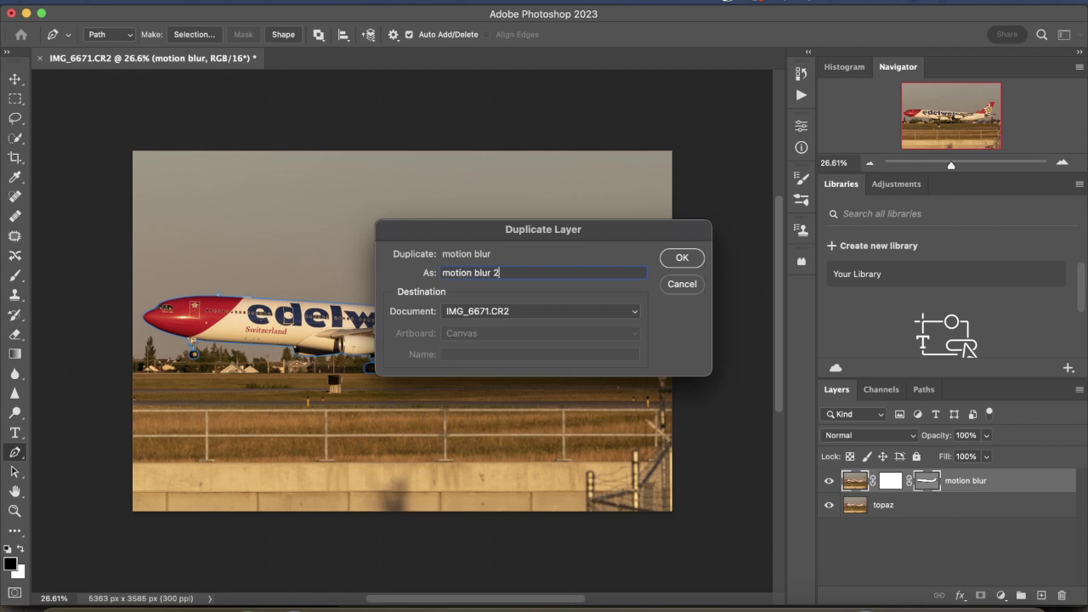
pyautogui.press('Return')
# Rename the original motion blur layer "camera raw".
pyautogui.doubleClick(965, 506)
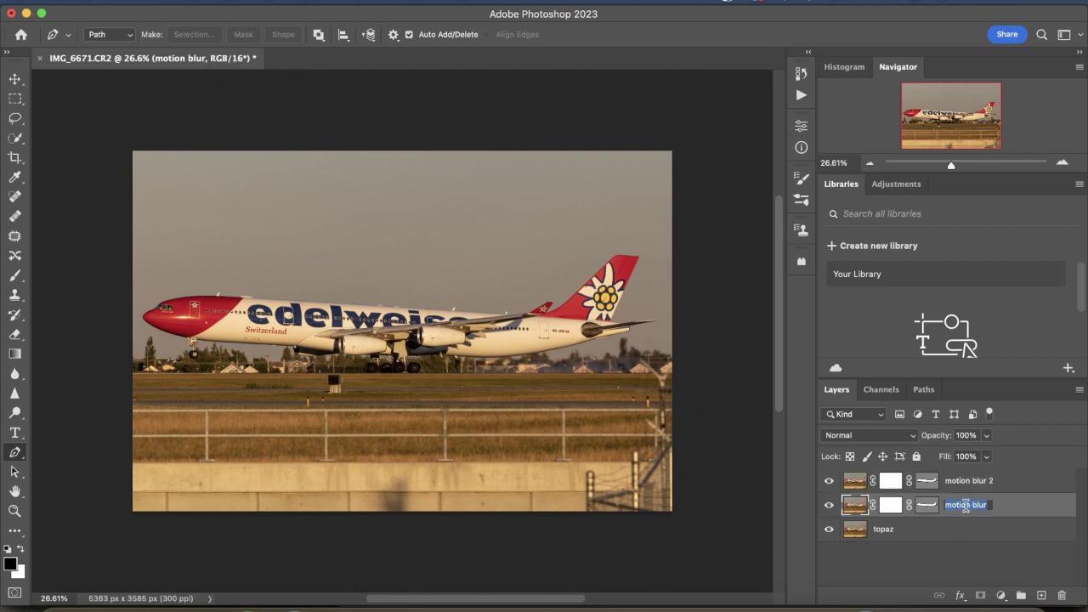
pyautogui.press('BackSpace')
pyautogui.write('camera raw')
pyautogui.press('Return')
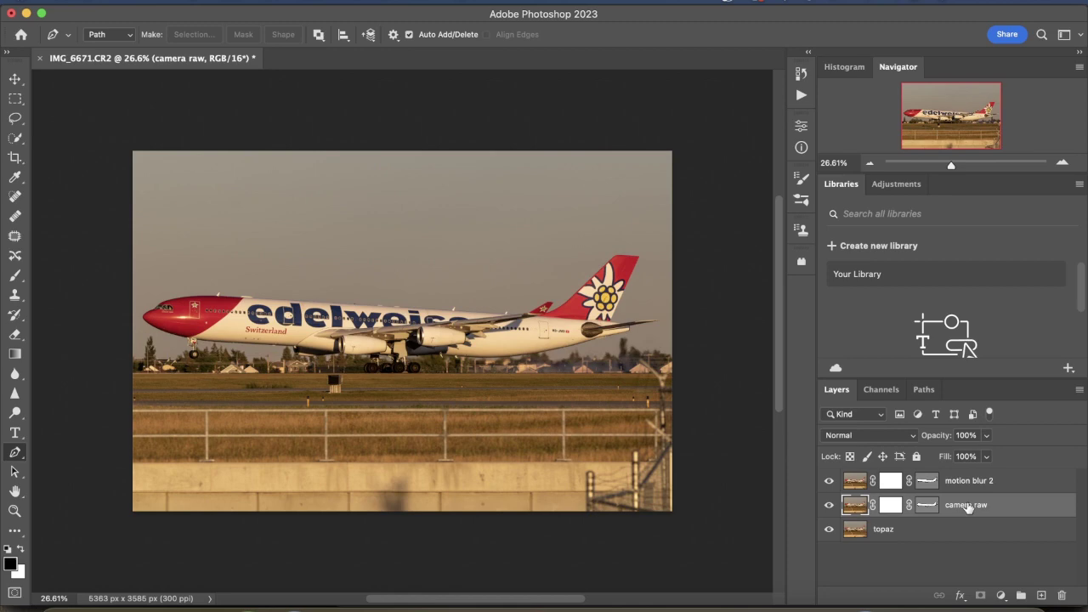
# Open the Camera Raw Filter on the camera raw layer and set exposure +0.05, temperature -5 and tint +12.
pyautogui.click(349, 2)
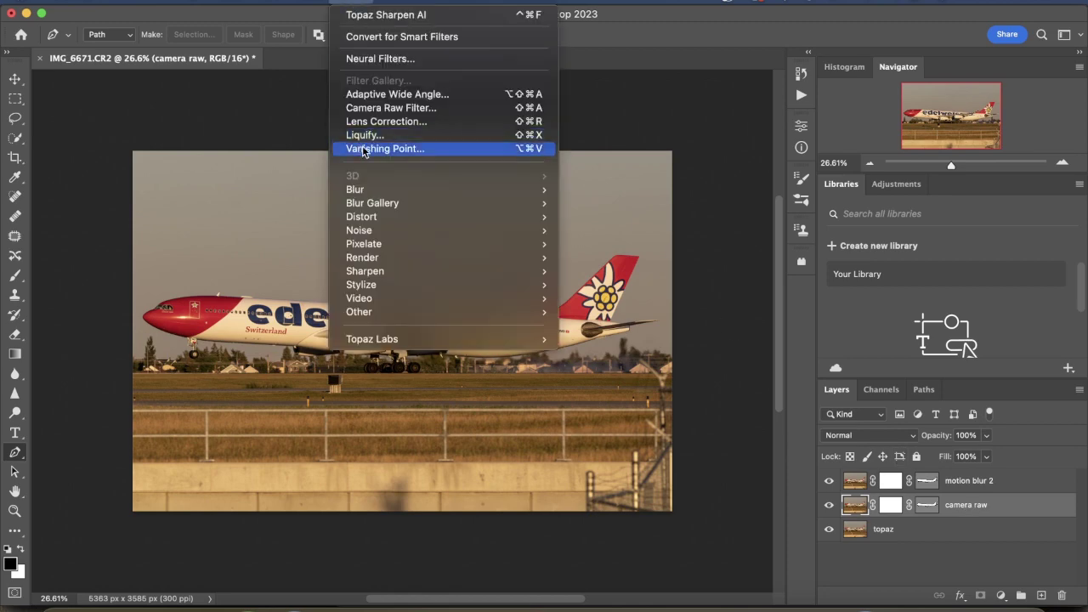
pyautogui.click(361, 108)
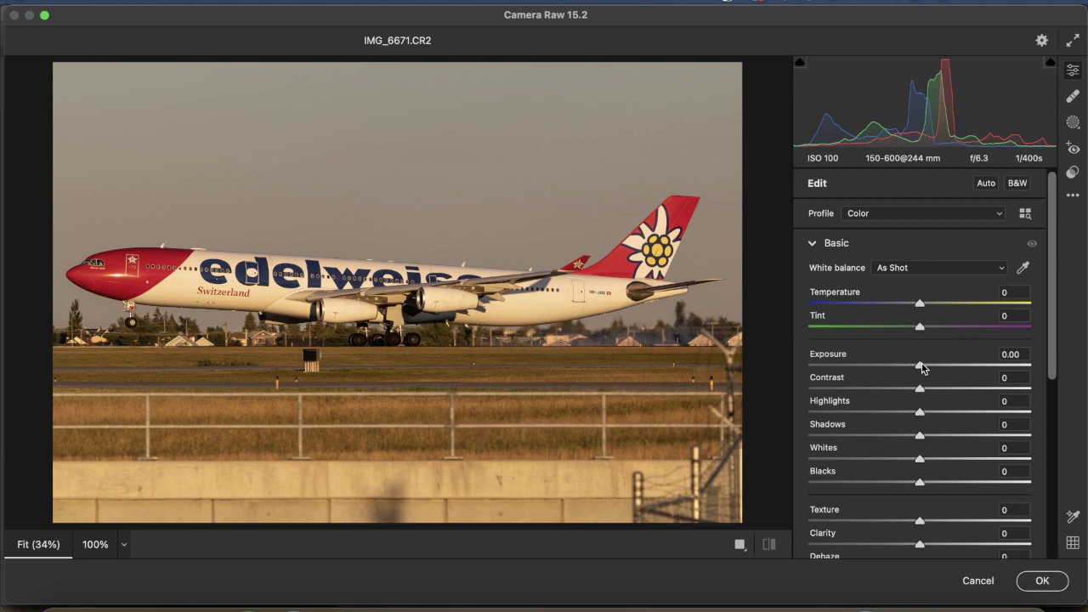
pyautogui.moveTo(922, 368); pyautogui.dragTo(924, 367)
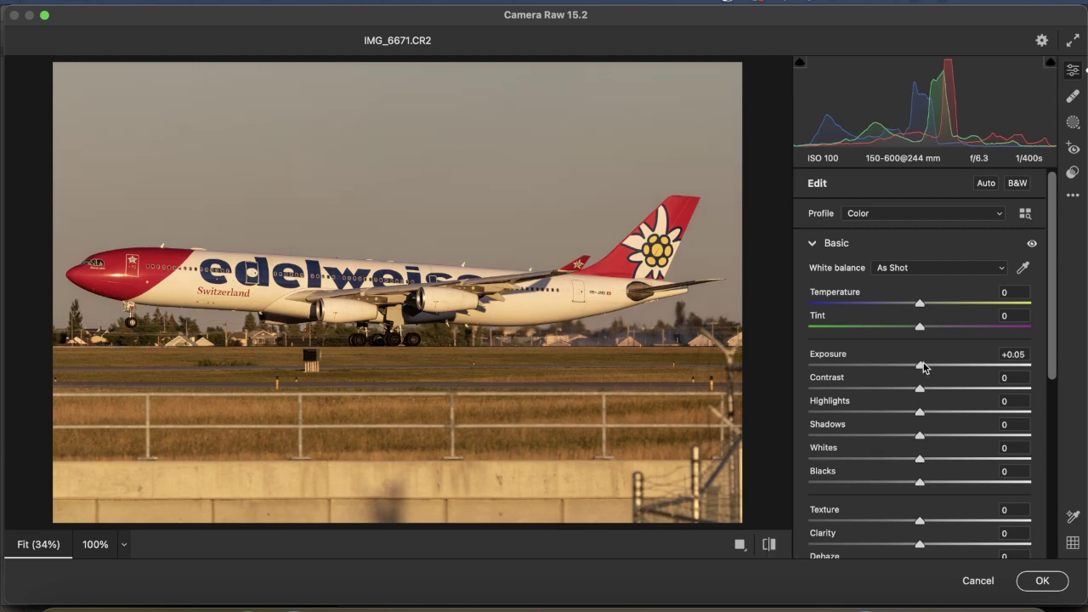
pyautogui.moveTo(914, 306); pyautogui.dragTo(933, 330)
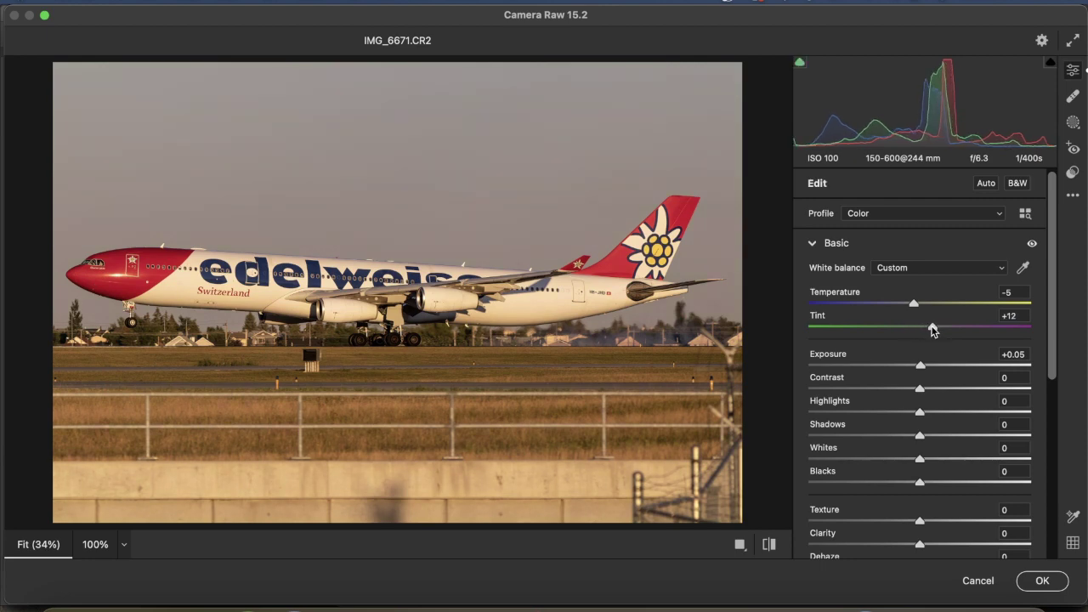
# Check the plane's details up close and set the contrast to +10.
pyautogui.click(522, 311)
pyautogui.moveTo(522, 311); pyautogui.dragTo(677, 391)
pyautogui.moveTo(444, 365); pyautogui.dragTo(715, 362)
pyautogui.moveTo(246, 359); pyautogui.dragTo(420, 352)
pyautogui.moveTo(952, 388); pyautogui.dragTo(932, 389)
pyautogui.click(315, 269)
# Raise the luminance of the blues in the HSL Color Mixer and try a targeted saturation adjustment on the plane.
pyautogui.scroll(-1, 1004, 476)
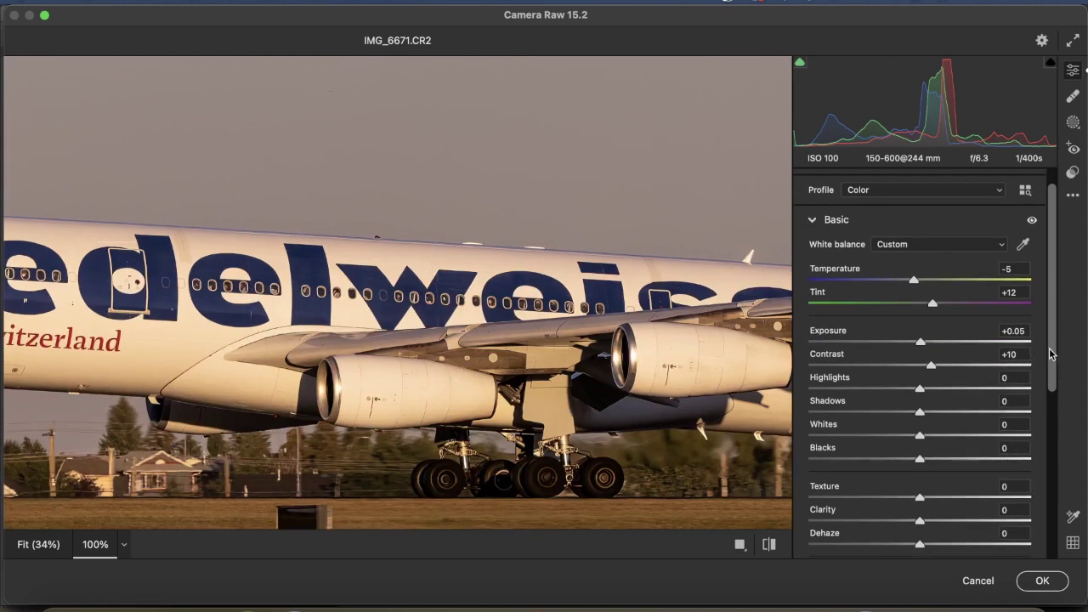
pyautogui.scroll(-8, 953, 466)
pyautogui.click(814, 414)
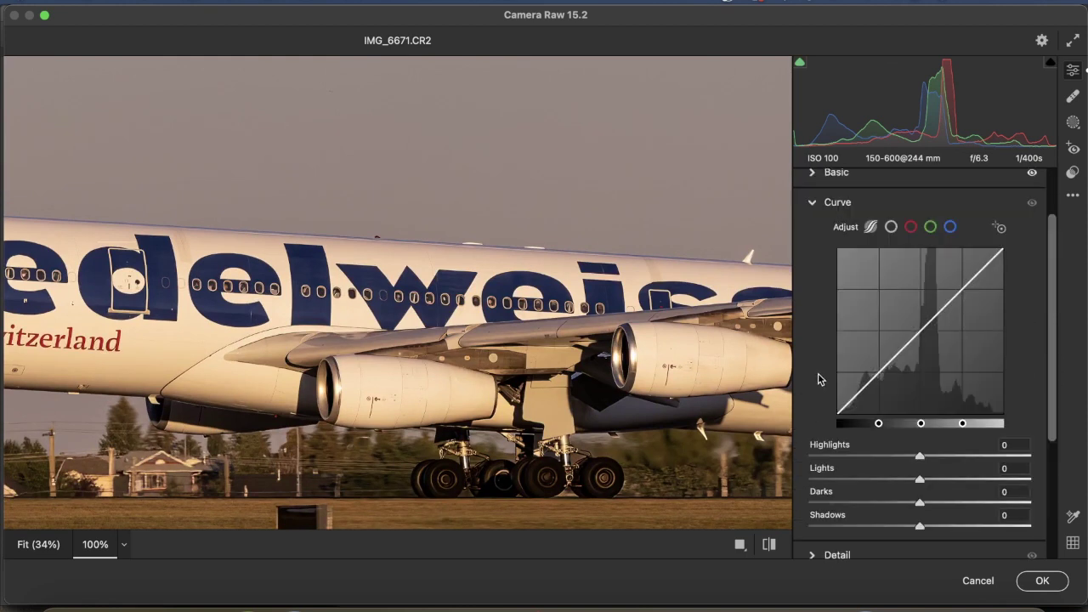
pyautogui.scroll(-3, 852, 516)
pyautogui.click(839, 513)
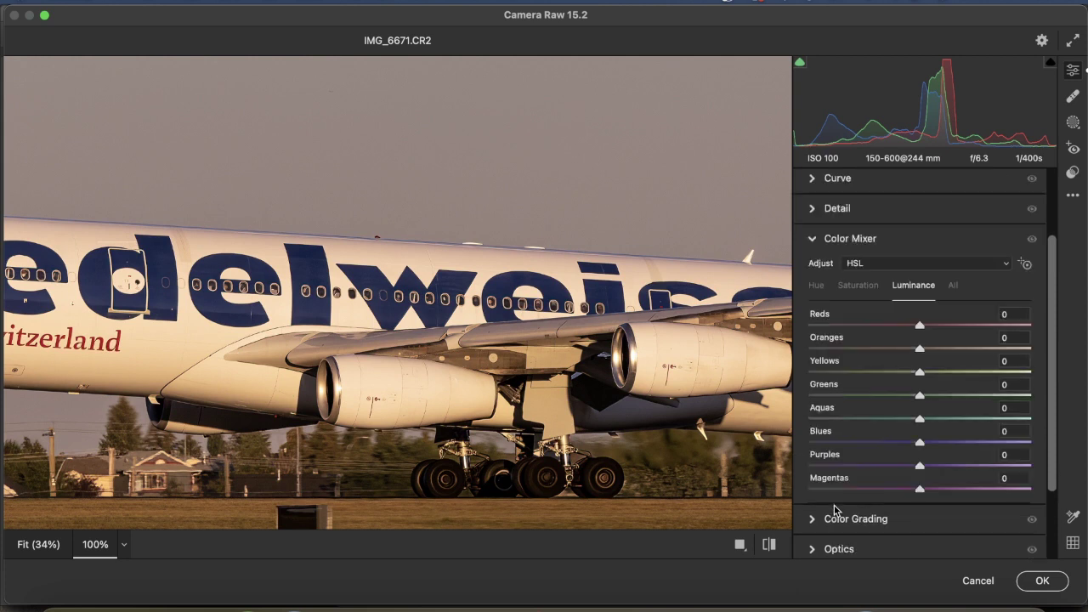
pyautogui.click(1025, 263)
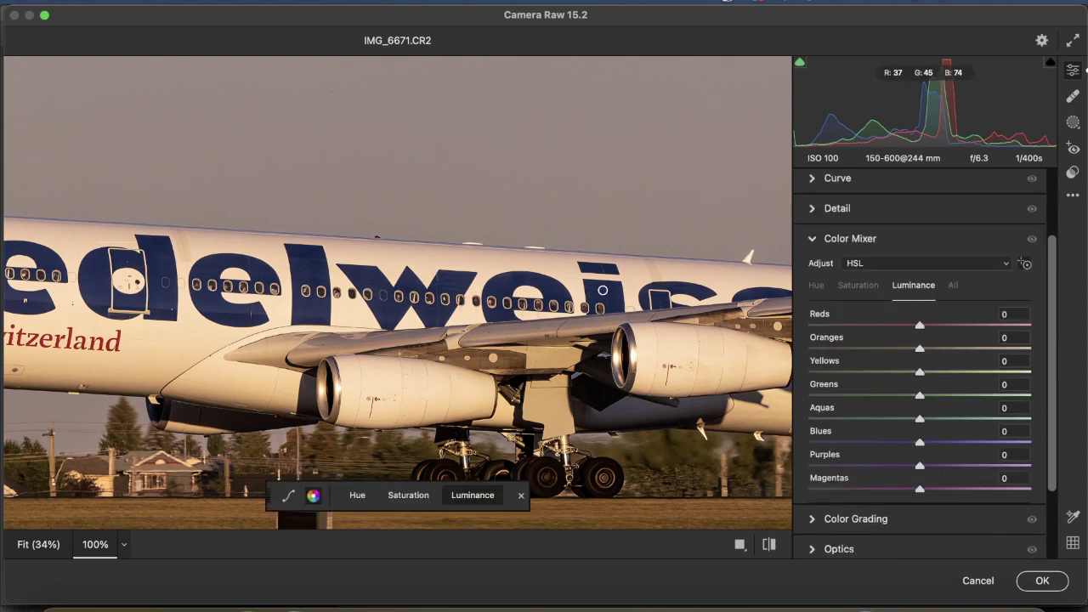
pyautogui.moveTo(919, 442); pyautogui.dragTo(981, 448)
pyautogui.click(857, 285)
pyautogui.click(1024, 263)
pyautogui.click(623, 321)
# Create a diagonal linear gradient mask from the photo's lower-right fence to the plane's nose, with exposure +0.65 and clarity +40.
pyautogui.click(1073, 121)
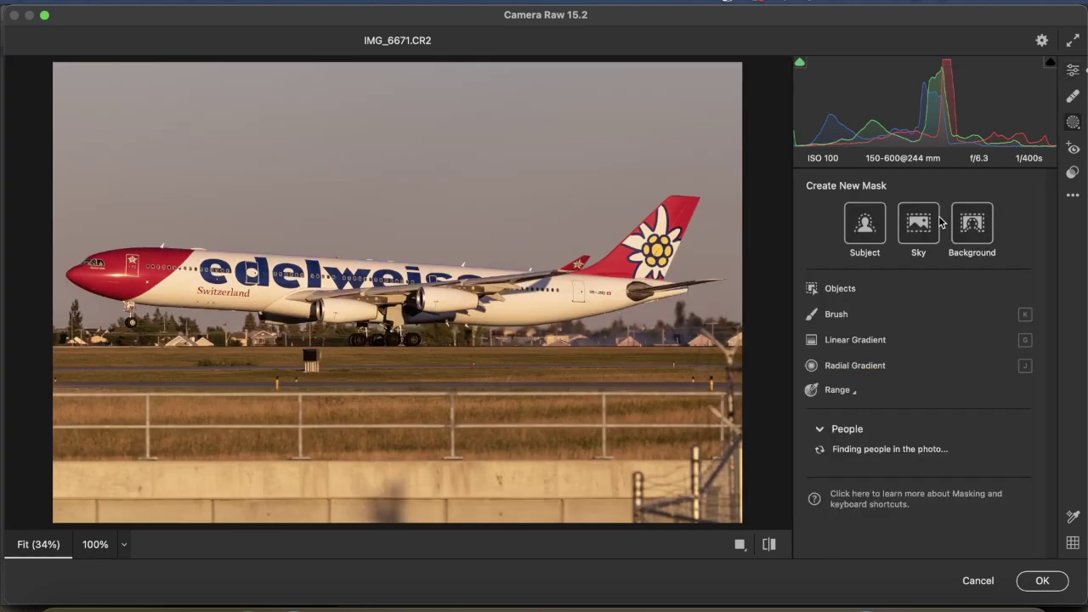
pyautogui.click(855, 342)
pyautogui.moveTo(757, 491); pyautogui.dragTo(40, 264)
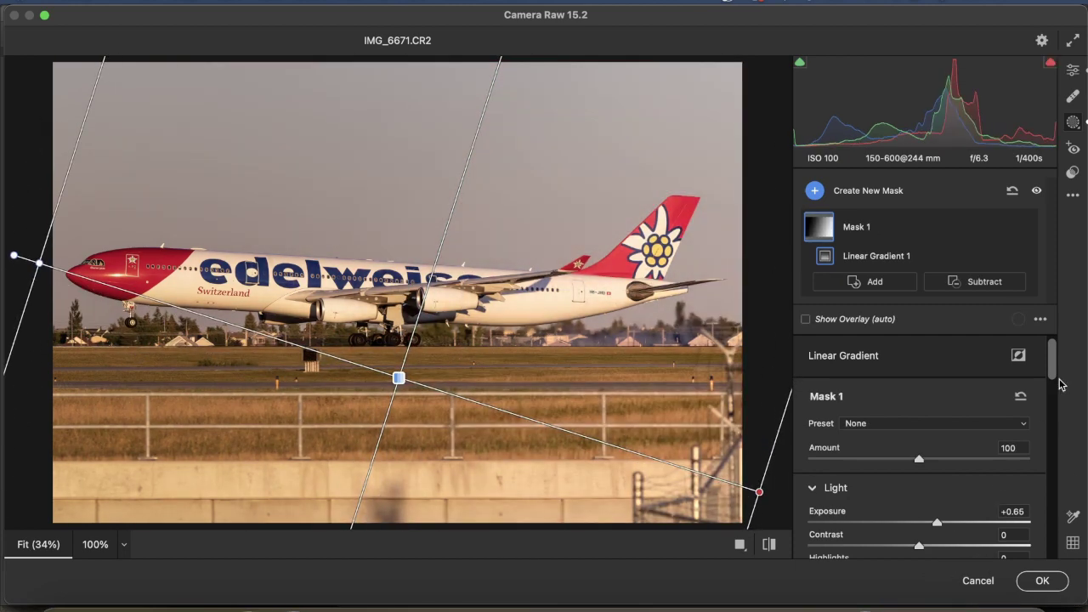
pyautogui.scroll(-10, 1057, 374)
pyautogui.moveTo(918, 438); pyautogui.dragTo(967, 443)
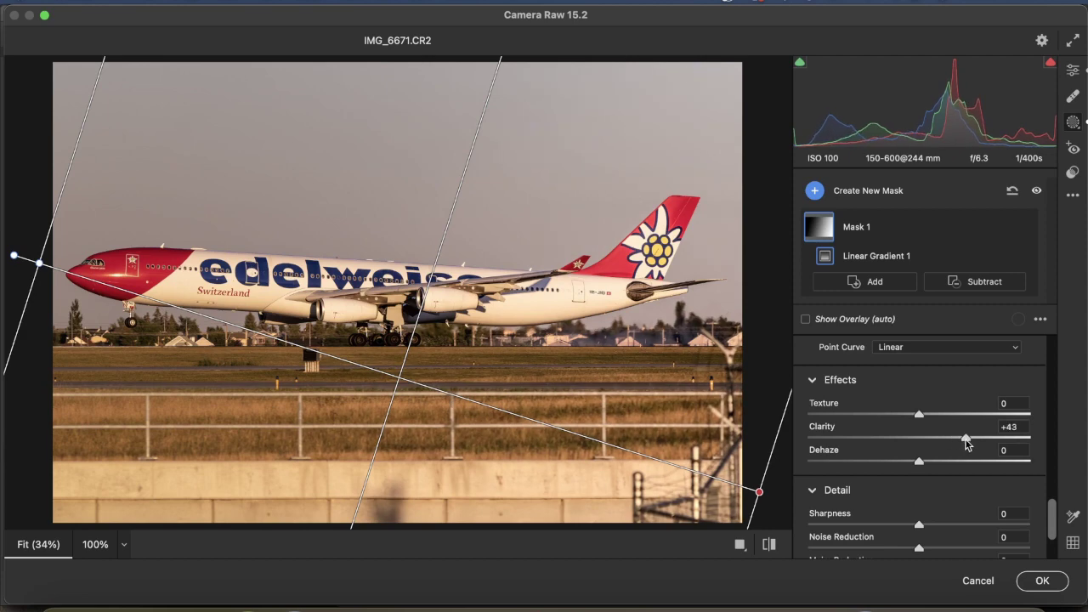
# Create a second linear gradient mask from the plane's nose to behind the wing, with exposure +0.20.
pyautogui.click(814, 199)
pyautogui.click(858, 340)
pyautogui.moveTo(68, 242); pyautogui.dragTo(524, 323)
pyautogui.moveTo(919, 557); pyautogui.dragTo(923, 557)
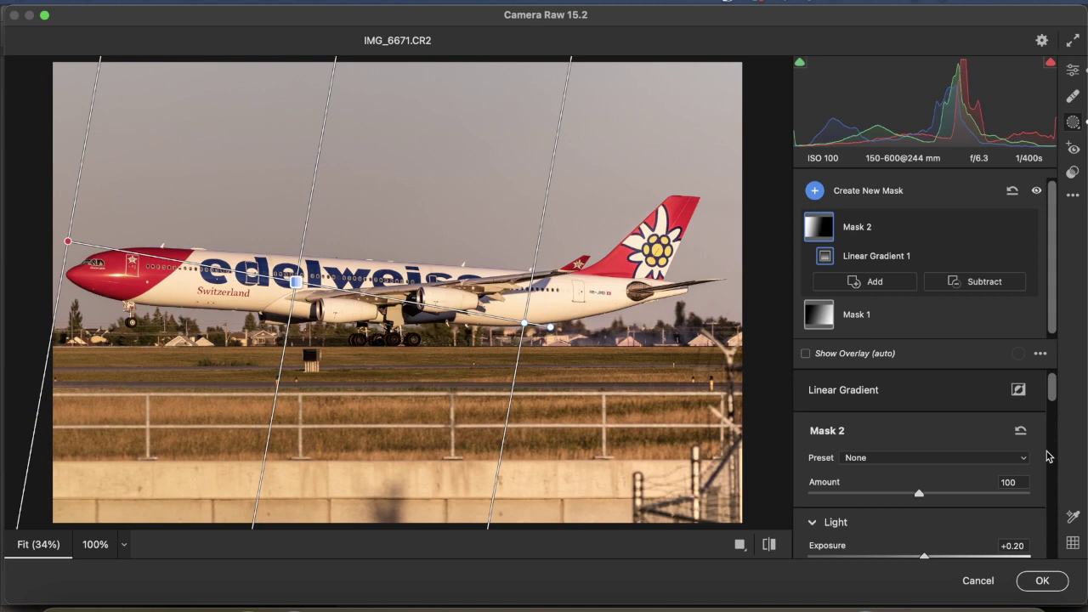
# Set the second gradient mask's temperature to +9, contrast to +20 and highlights to -22.
pyautogui.scroll(-8, 1035, 479)
pyautogui.moveTo(919, 440); pyautogui.dragTo(927, 442)
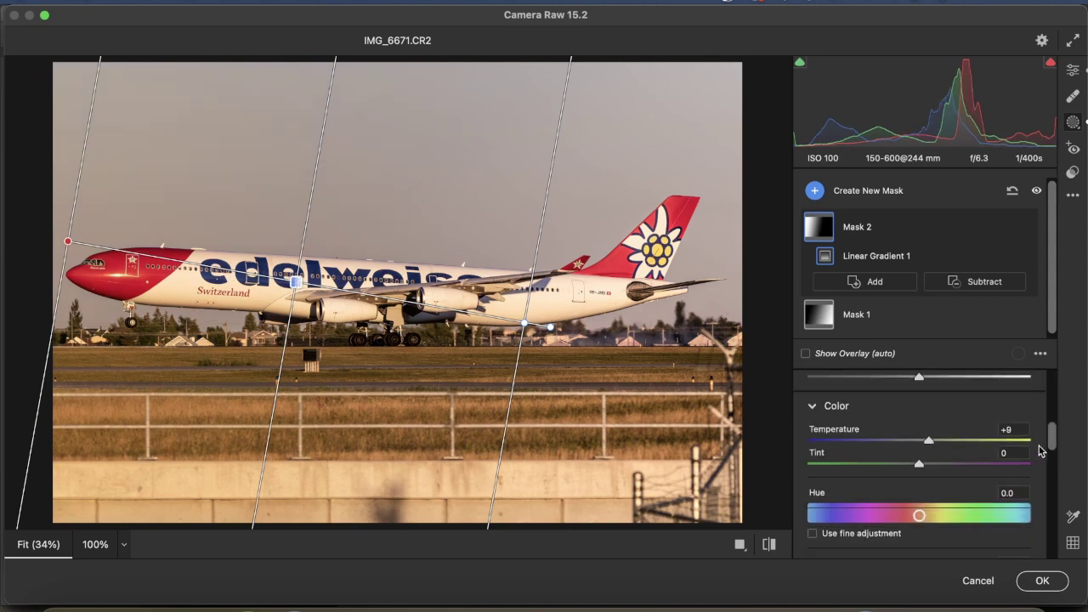
pyautogui.moveTo(1051, 435); pyautogui.dragTo(1049, 407)
pyautogui.moveTo(918, 473); pyautogui.dragTo(949, 476)
pyautogui.moveTo(886, 499); pyautogui.dragTo(893, 498)
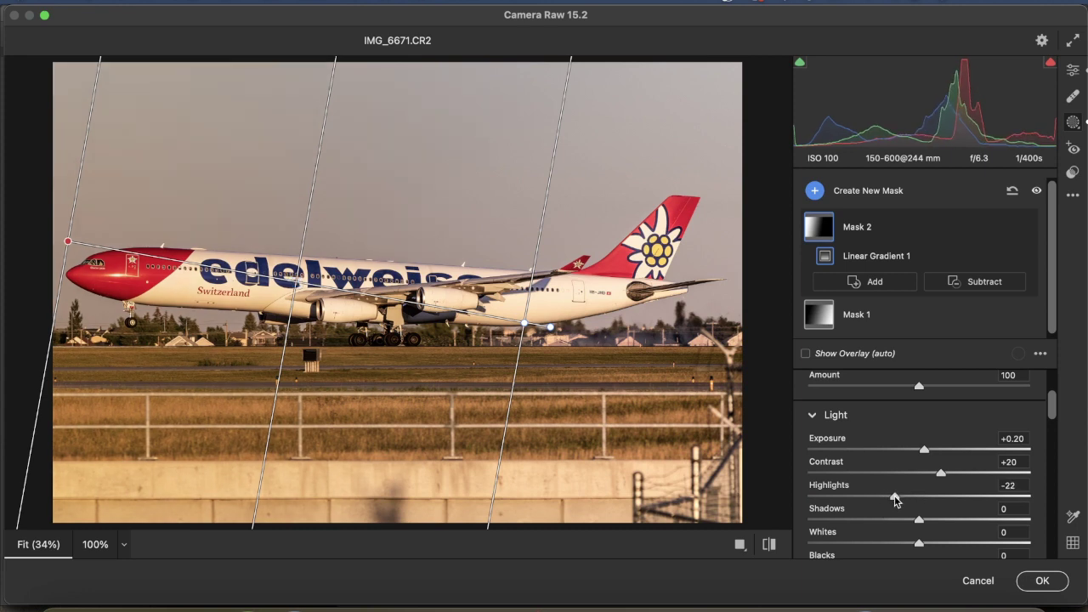
# Leave the gradient masks and apply the Camera Raw edits to the camera raw layer.
pyautogui.click(1073, 69)
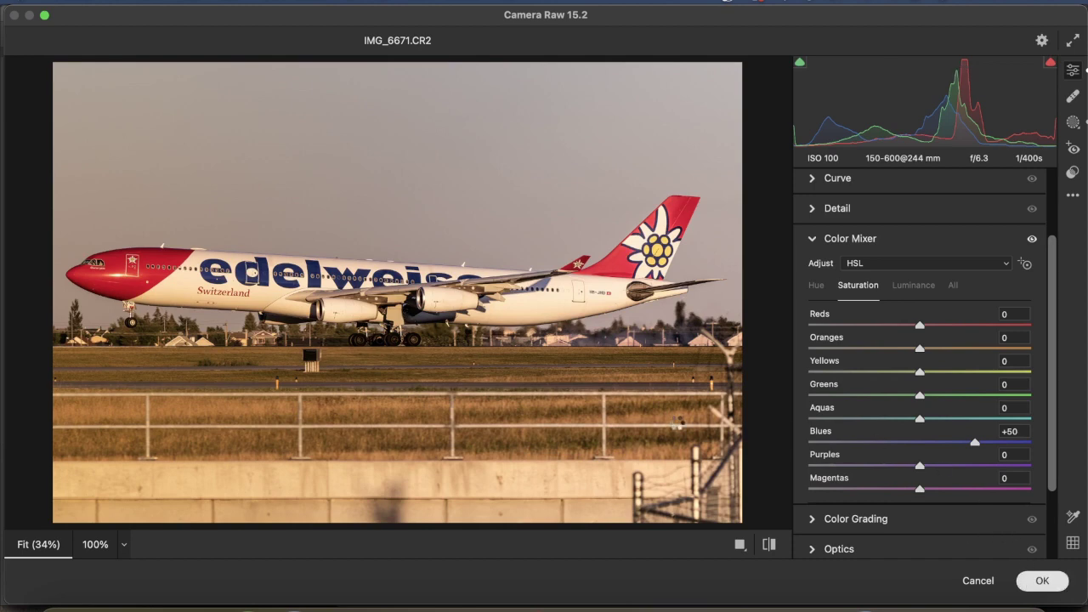
pyautogui.press('Return')
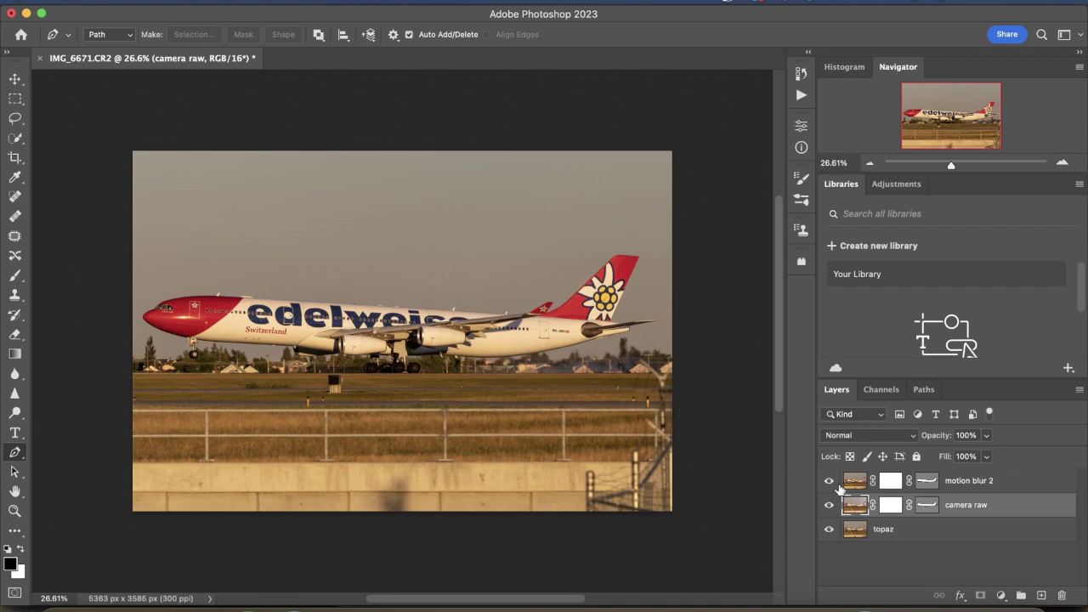
# On the motion blur 2 layer's vector mask, draw a closed four-point path just outside the whole photo.
pyautogui.click(932, 482)
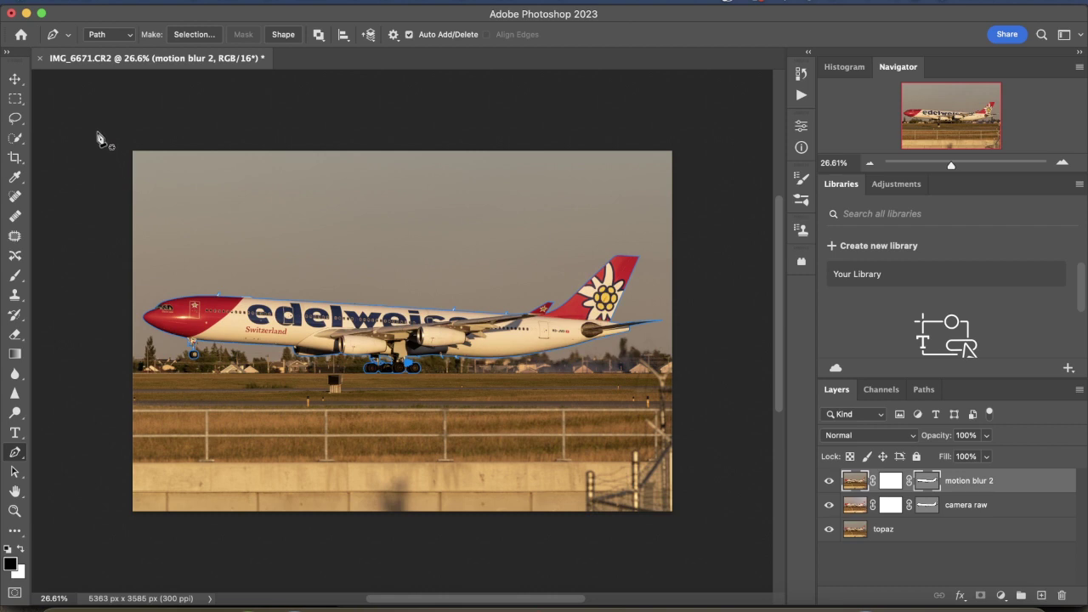
pyautogui.click(94, 529)
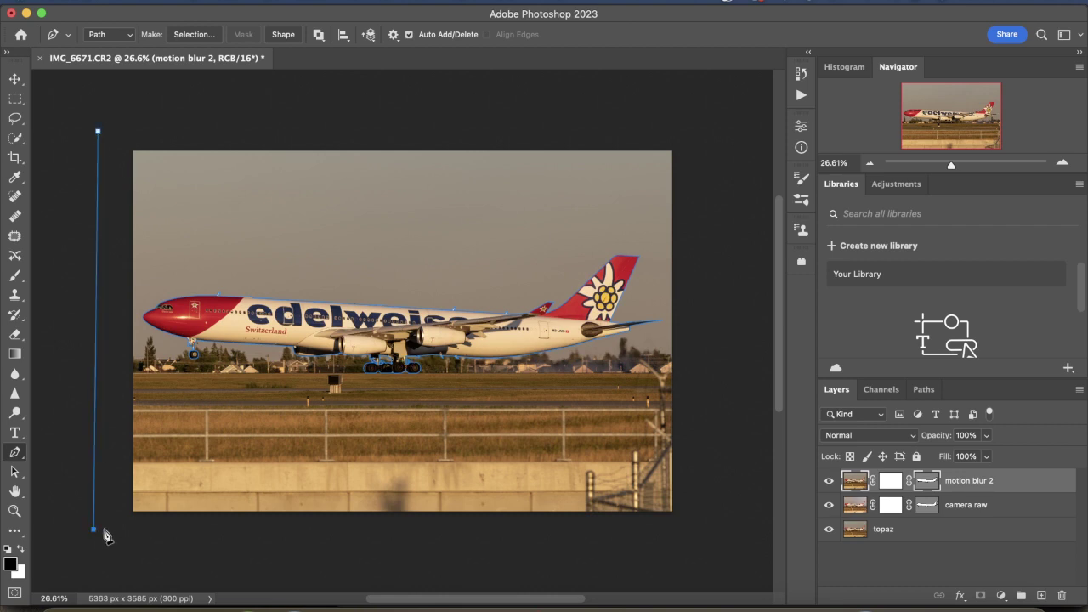
pyautogui.click(709, 544)
pyautogui.click(698, 113)
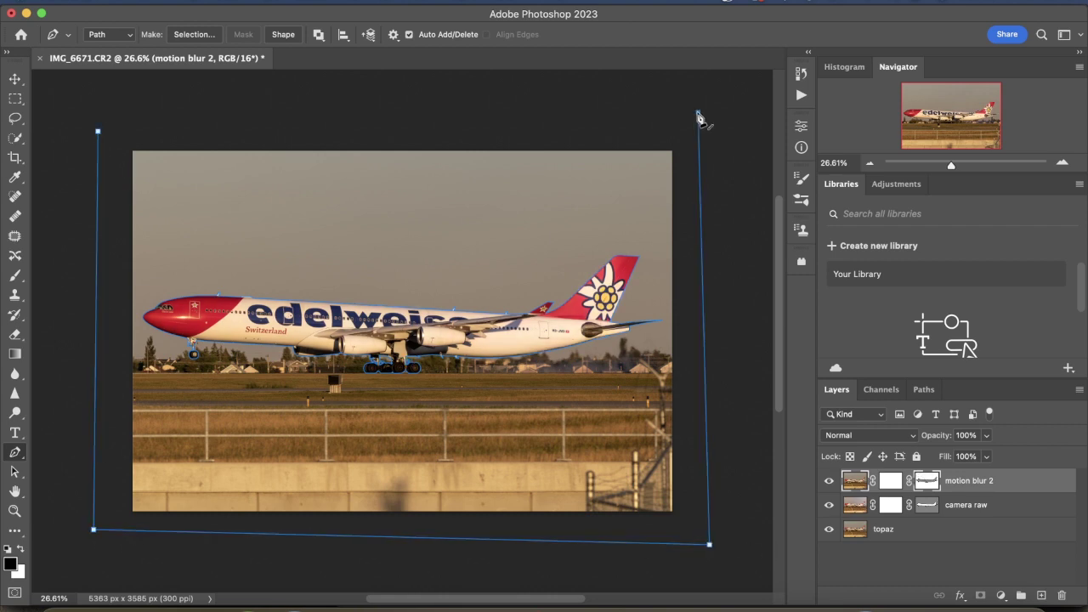
pyautogui.click(99, 133)
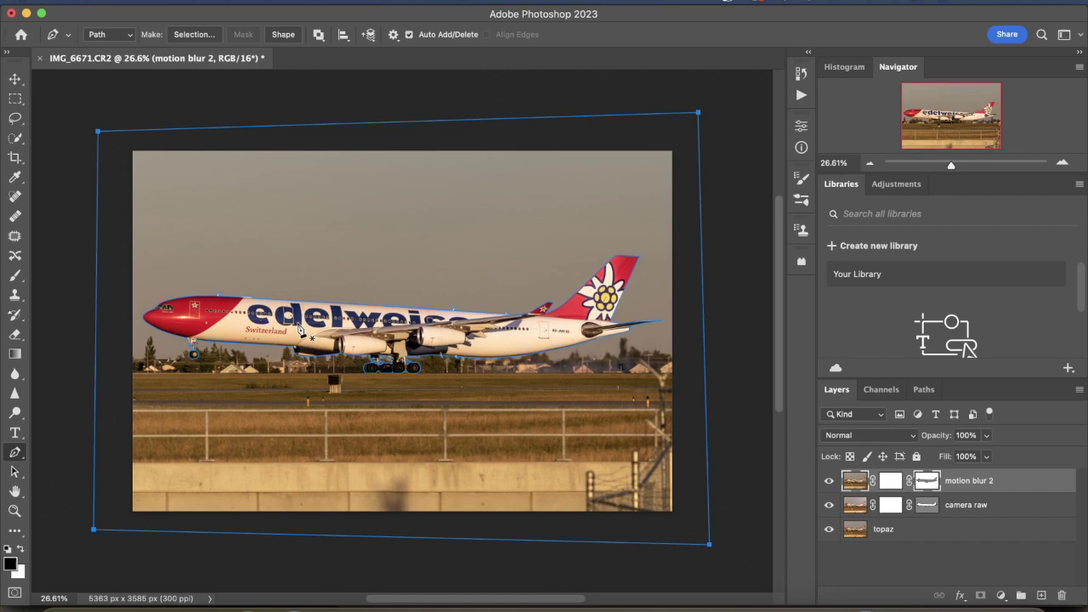
# Rasterize the vector mask of the motion blur 2 layer.
pyautogui.scroll(5, 299, 330)
pyautogui.hscroll(-8, 299, 330)
pyautogui.scroll(-5, 299, 329)
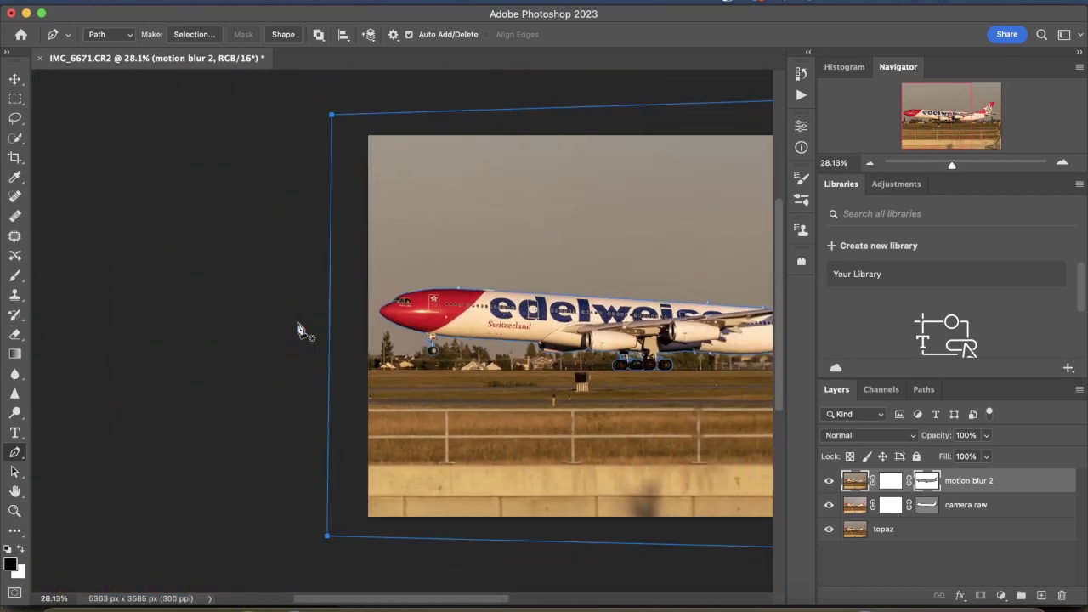
pyautogui.scroll(-1, 299, 330)
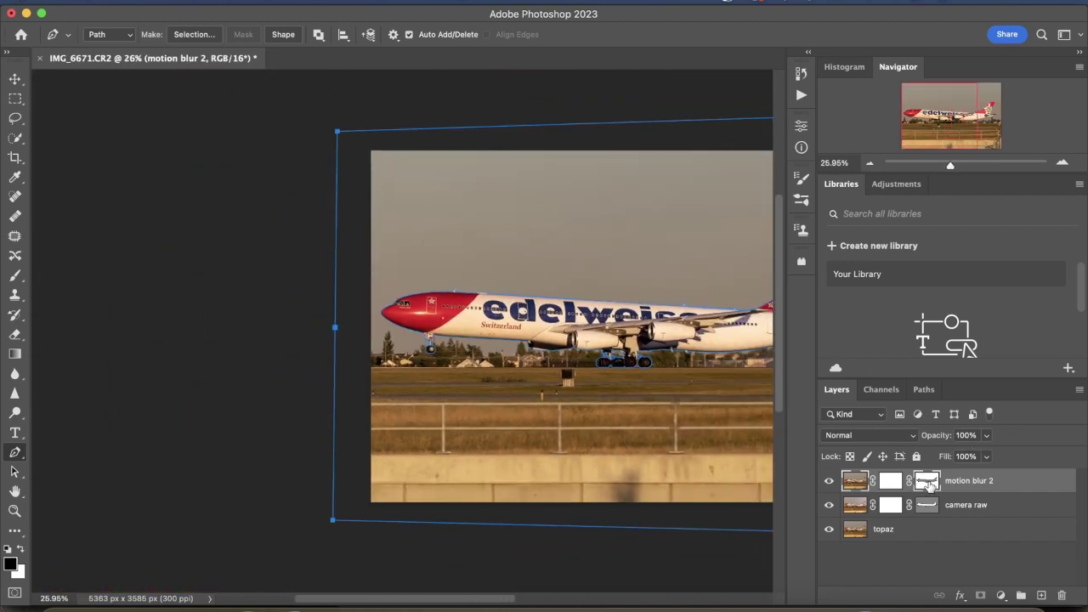
pyautogui.rightClick(928, 483)
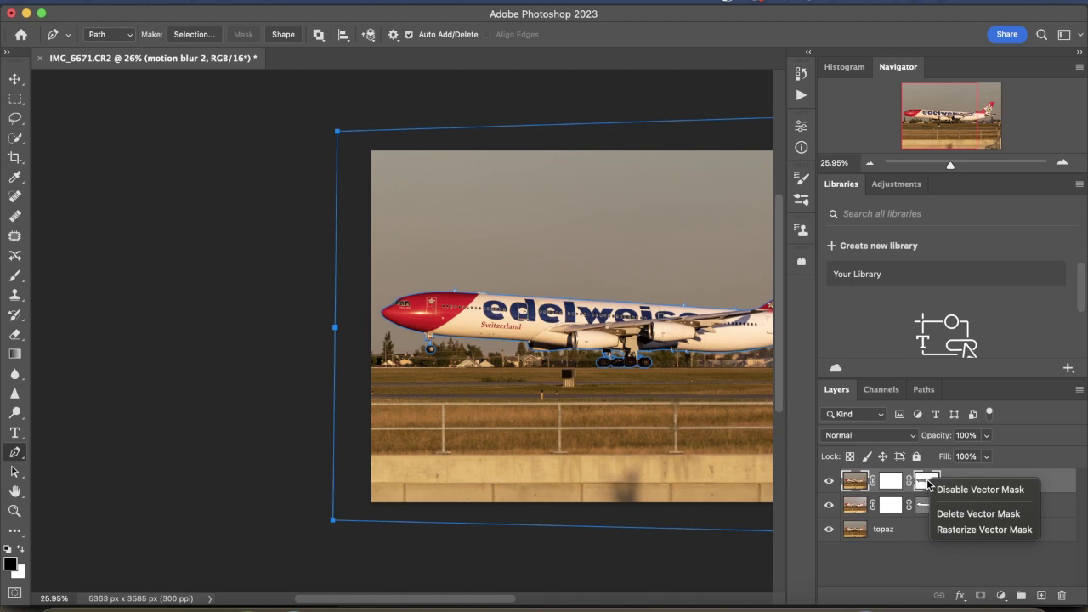
pyautogui.click(968, 529)
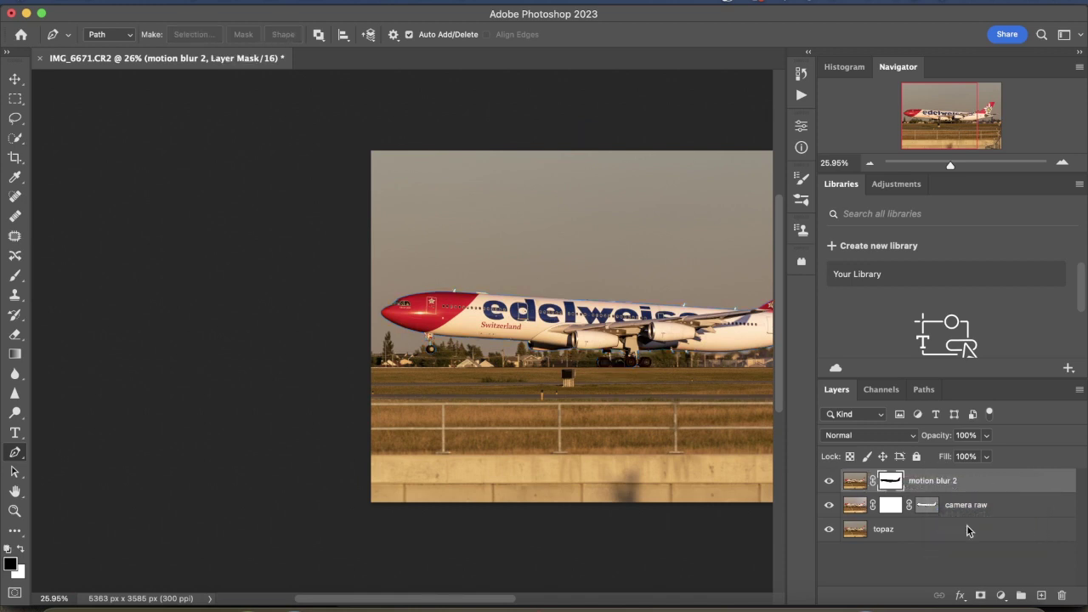
# Select the whole photo with the Quick Selection tool and subtract the motion blur 2 mask so only the plane is selected.
pyautogui.click(854, 481)
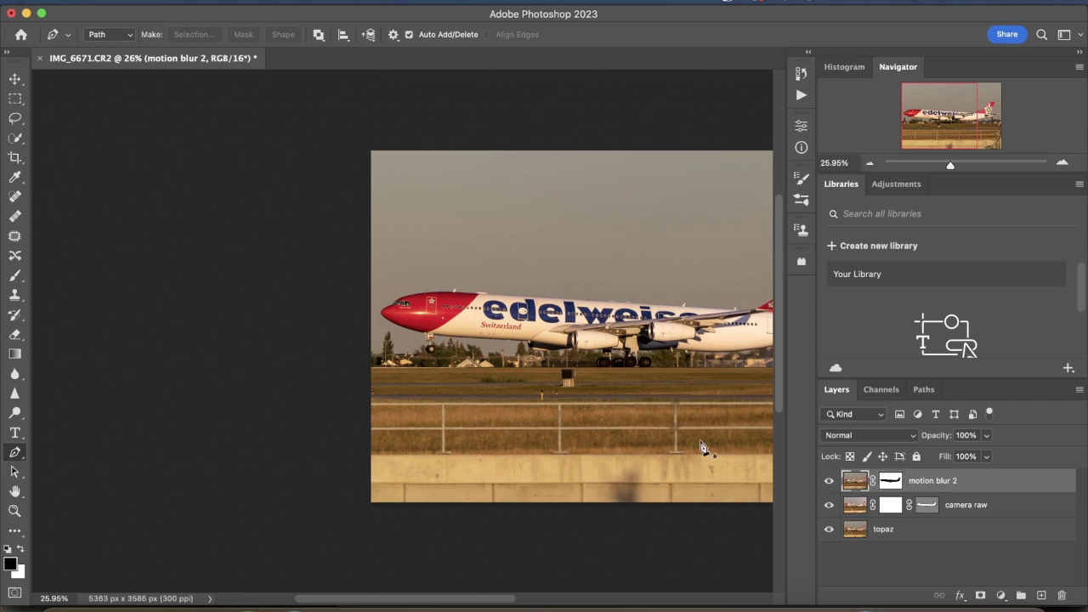
pyautogui.hscroll(5, 701, 448)
pyautogui.click(890, 481)
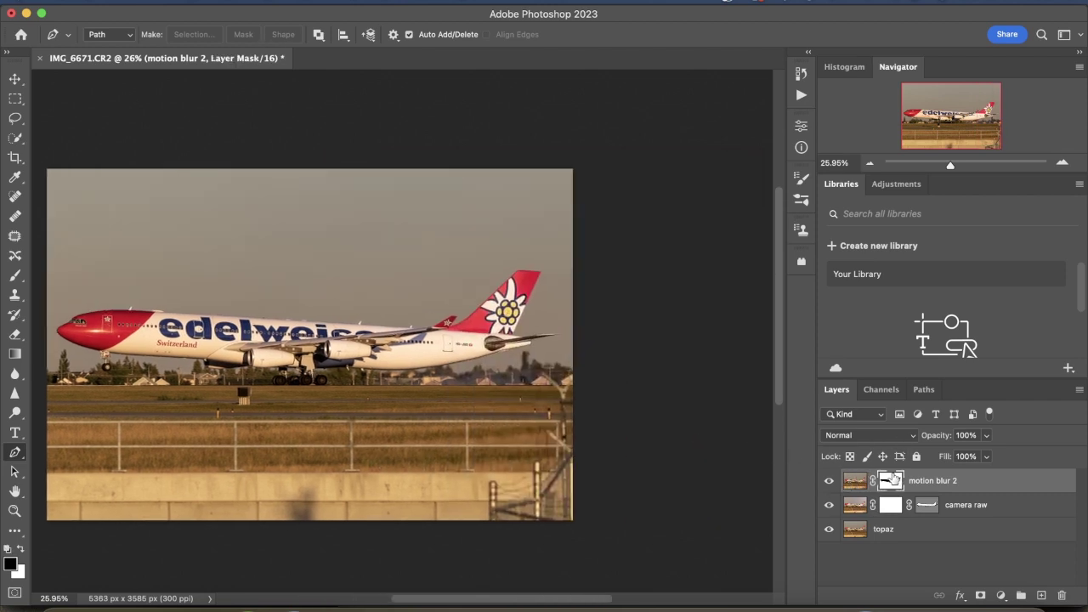
pyautogui.click(16, 138)
pyautogui.moveTo(135, 235)
pyautogui.mouseDown()
pyautogui.moveTo(567, 374)
pyautogui.moveTo(151, 433)
pyautogui.moveTo(653, 489)
pyautogui.mouseUp()
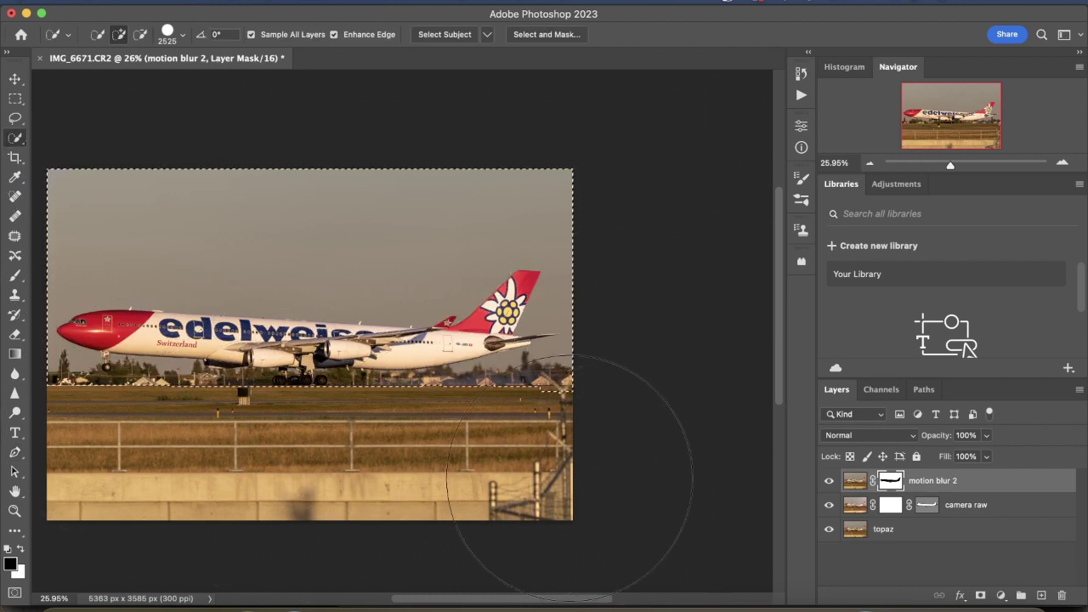
pyautogui.moveTo(243, 473)
pyautogui.mouseDown()
pyautogui.moveTo(146, 482)
pyautogui.moveTo(119, 469)
pyautogui.mouseUp()
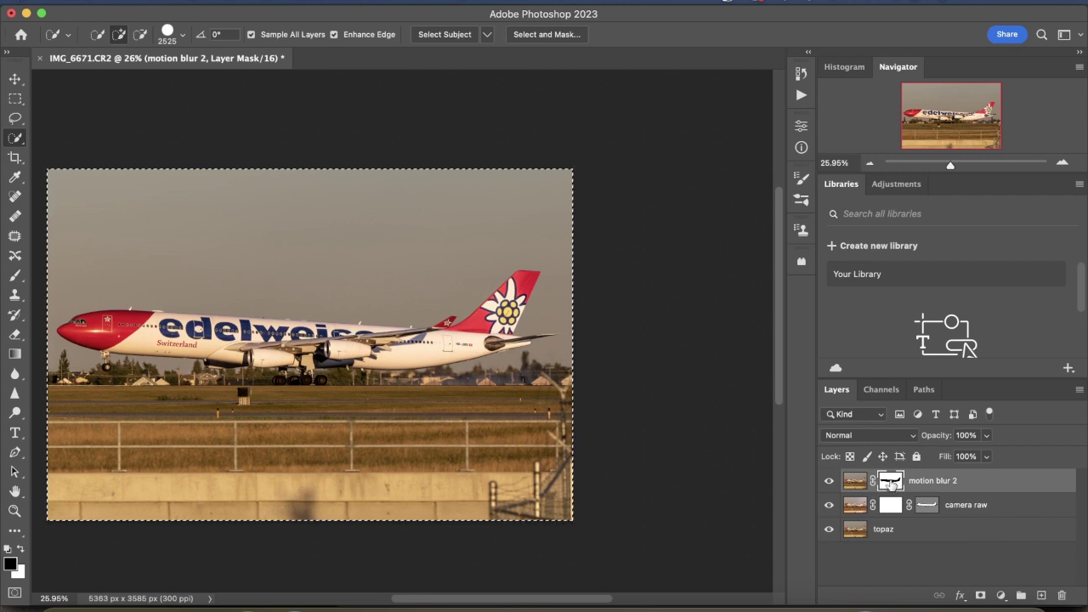
pyautogui.rightClick(891, 483)
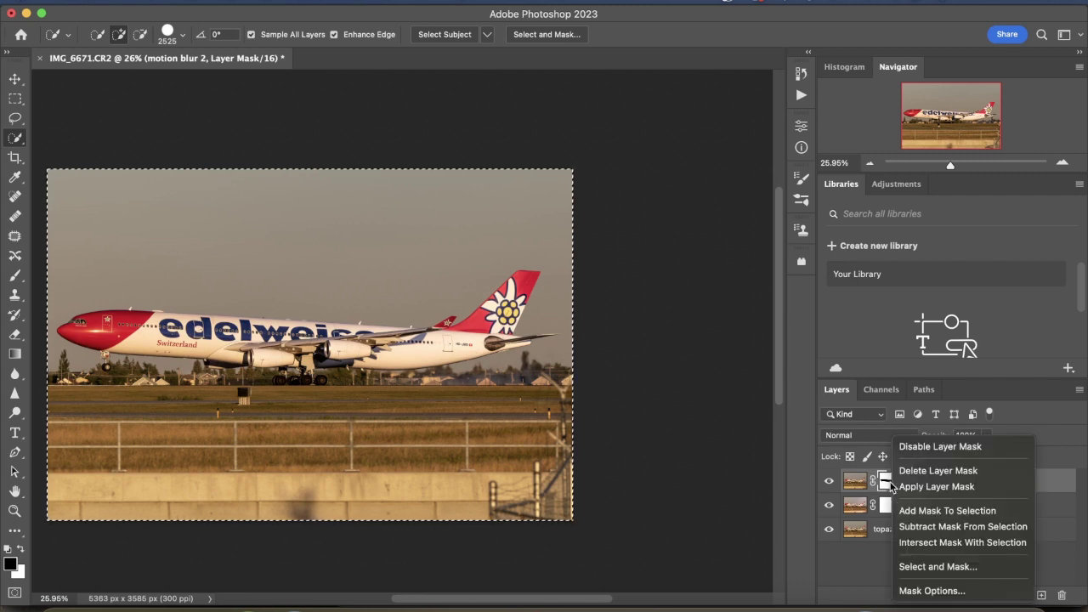
pyautogui.click(934, 528)
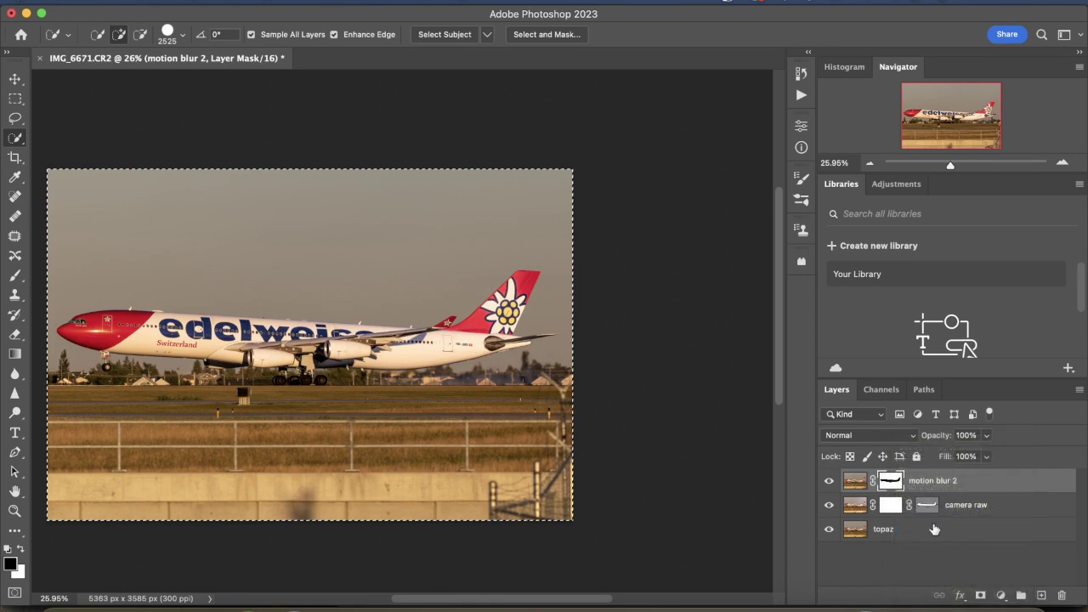
# Switch to the Move tool and invert the selection so it covers the background around the plane.
pyautogui.click(14, 78)
pyautogui.hscroll(-5, 279, 280)
pyautogui.scroll(-2, 280, 280)
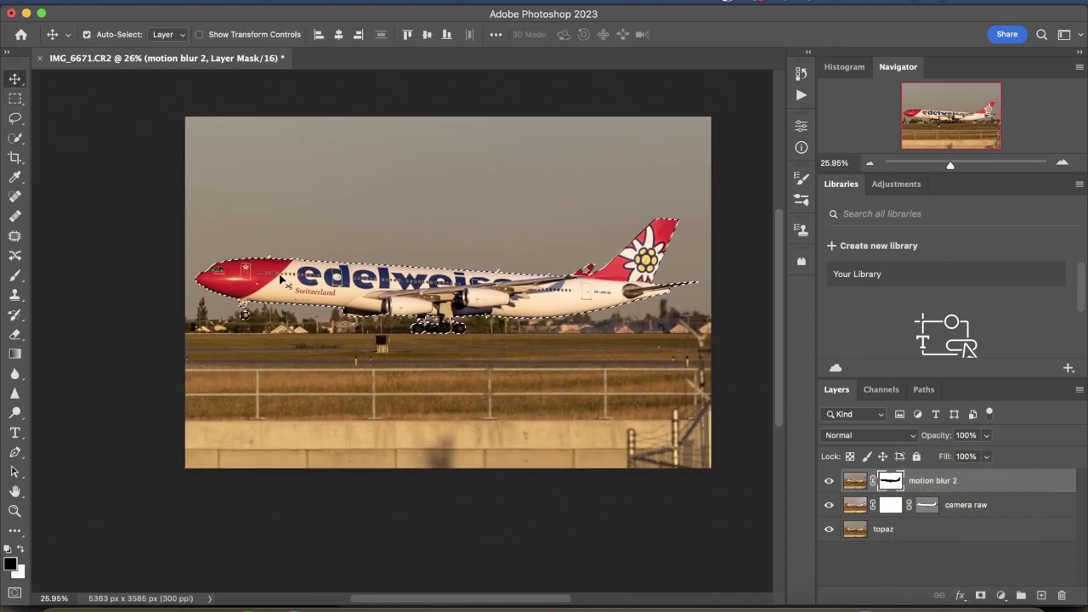
pyautogui.scroll(5, 280, 279)
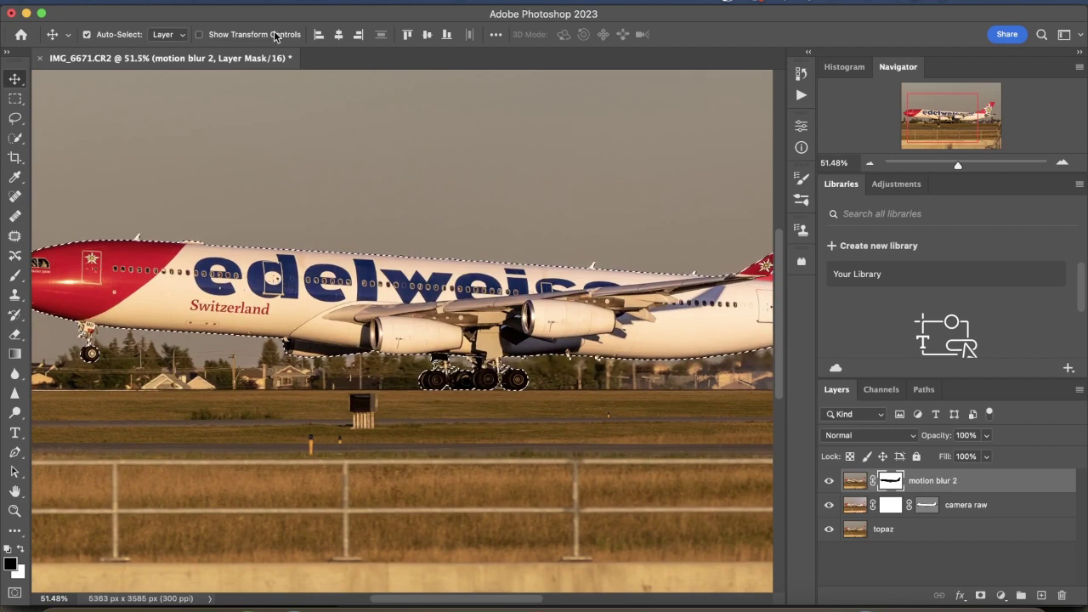
pyautogui.click(298, 2)
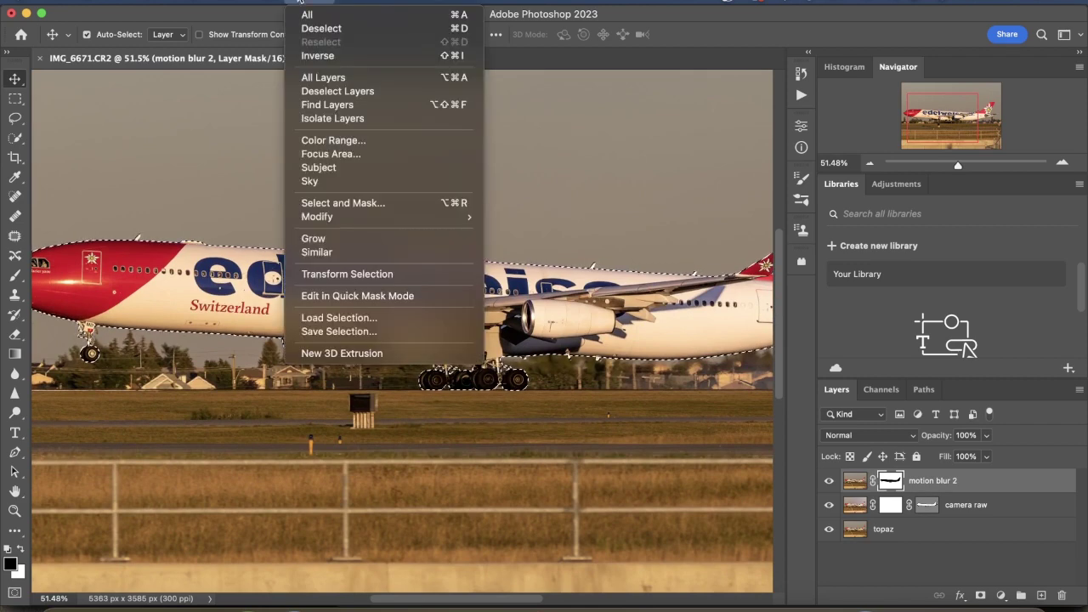
pyautogui.click(327, 56)
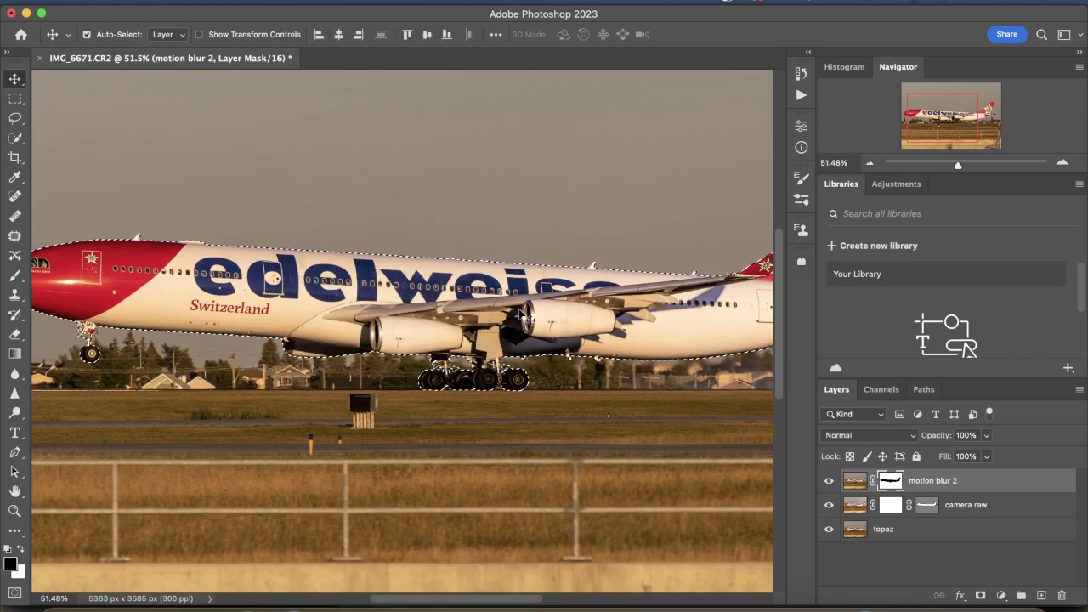
pyautogui.scroll(-3, 520, 318)
pyautogui.scroll(-1, 520, 317)
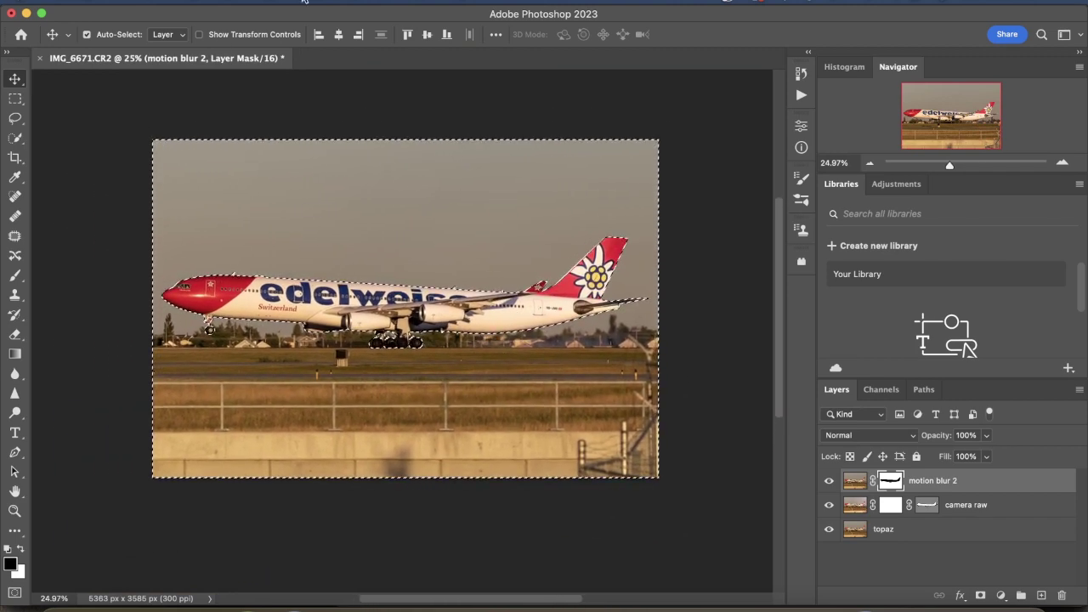
# Target the image of the motion blur 2 layer instead of its mask and start a Path Blur from the Blur Gallery.
pyautogui.click(351, 2)
pyautogui.click(353, 2)
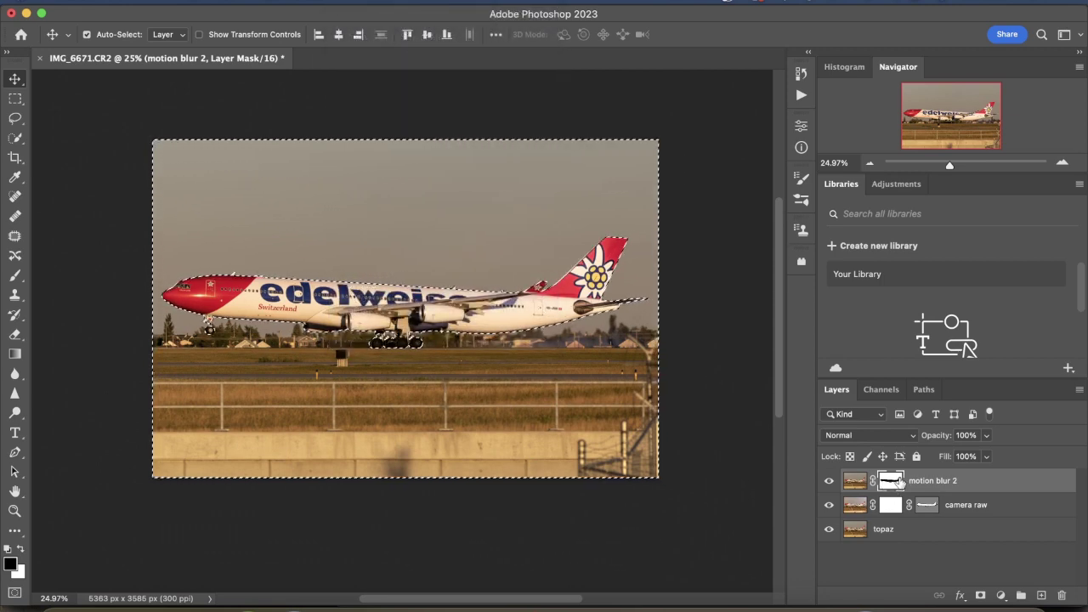
pyautogui.scroll(1, 891, 487)
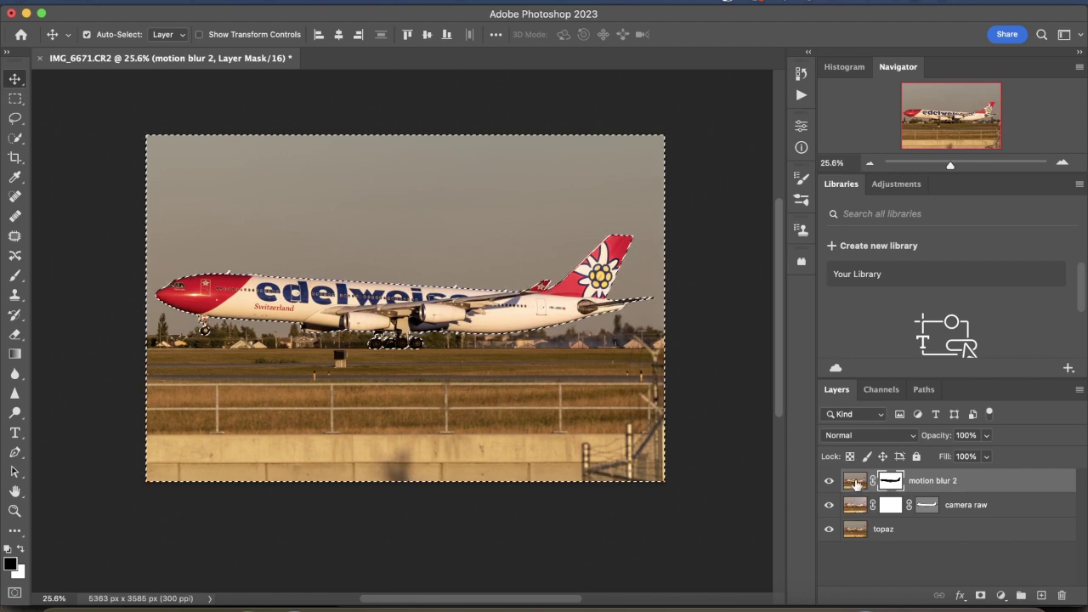
pyautogui.click(854, 481)
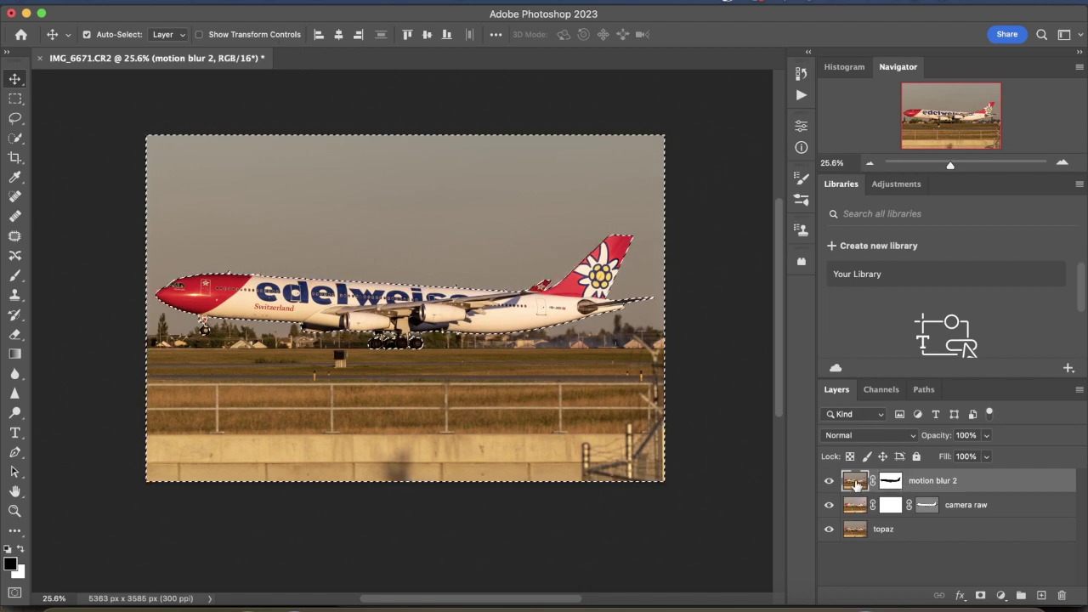
pyautogui.click(358, 1)
pyautogui.click(358, 2)
pyautogui.click(358, 1)
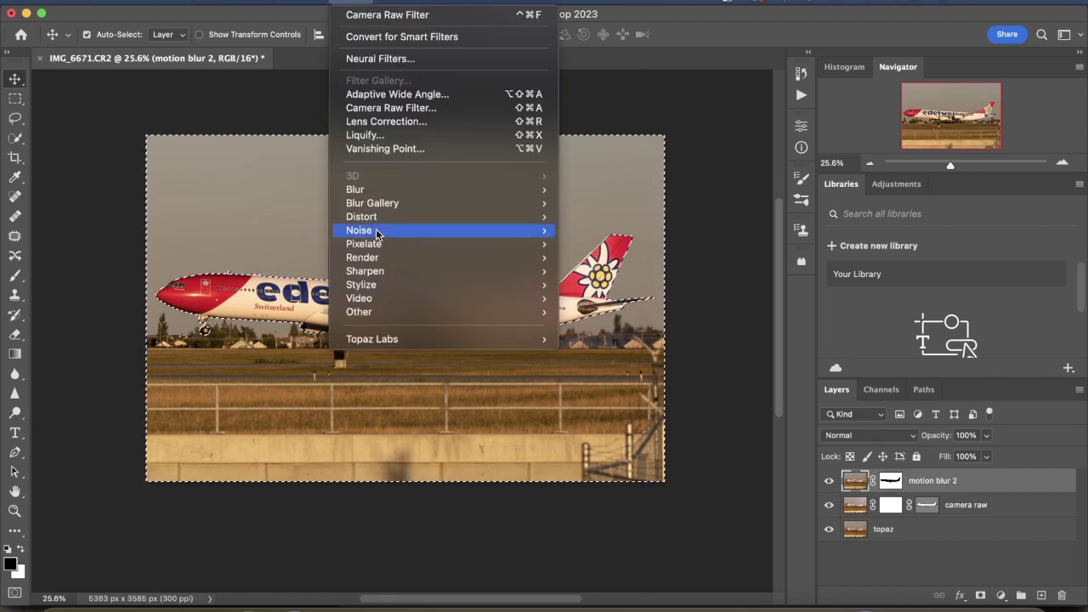
pyautogui.moveTo(384, 206)
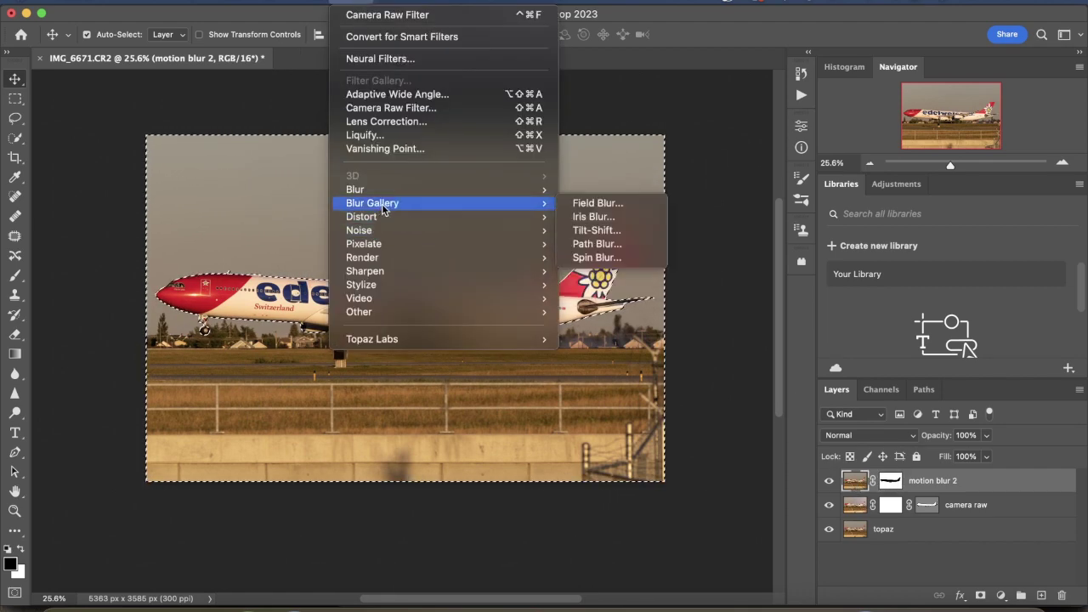
pyautogui.click(596, 244)
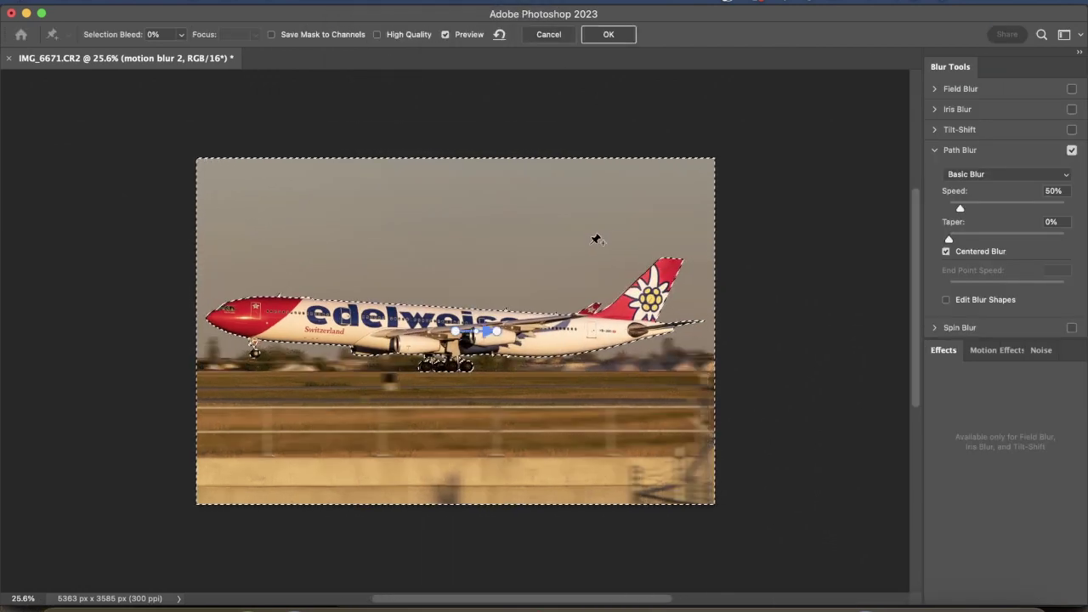
# Set the Path Blur speed to 144% and move the end point of the blur arrow slightly outward.
pyautogui.scroll(5, 574, 263)
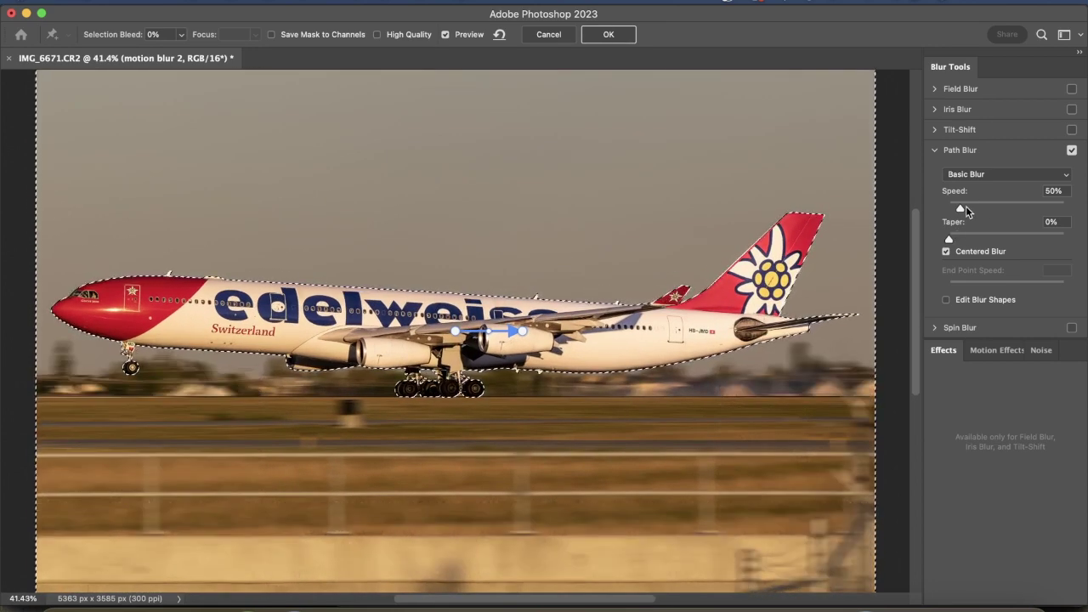
pyautogui.moveTo(958, 210); pyautogui.dragTo(970, 211)
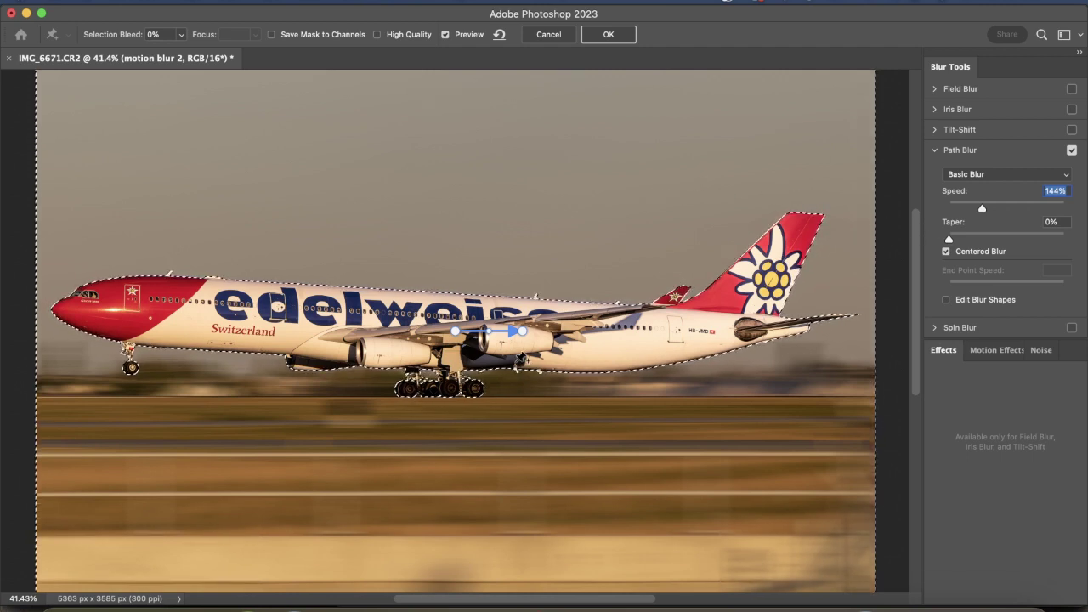
pyautogui.click(521, 333)
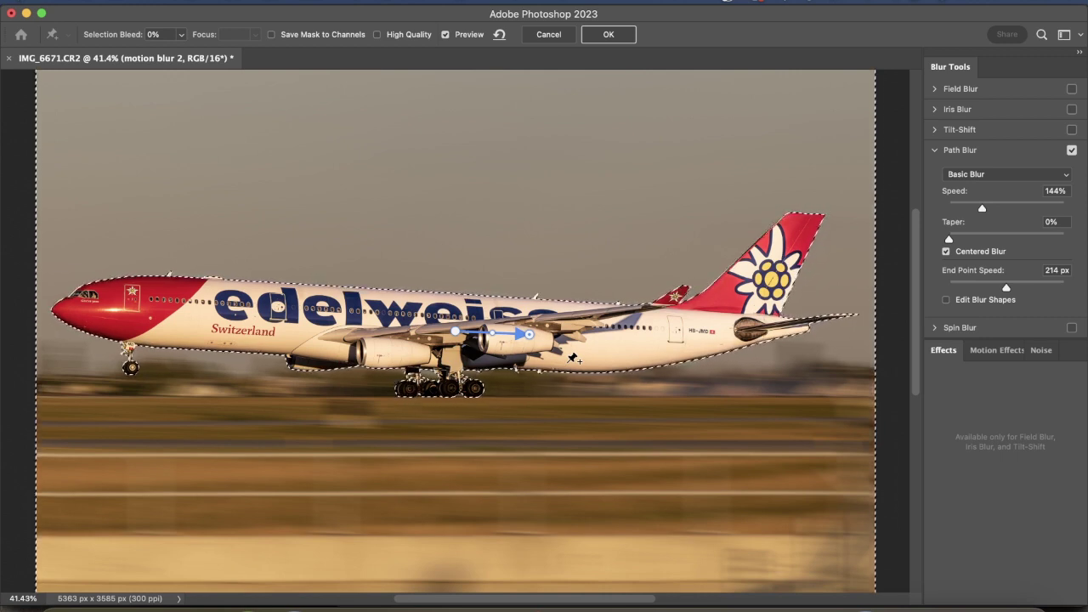
# Examine the blurred background and the plane's edges up close from the engines to the nose and the tail.
pyautogui.scroll(2, 573, 357)
pyautogui.scroll(-3, 573, 358)
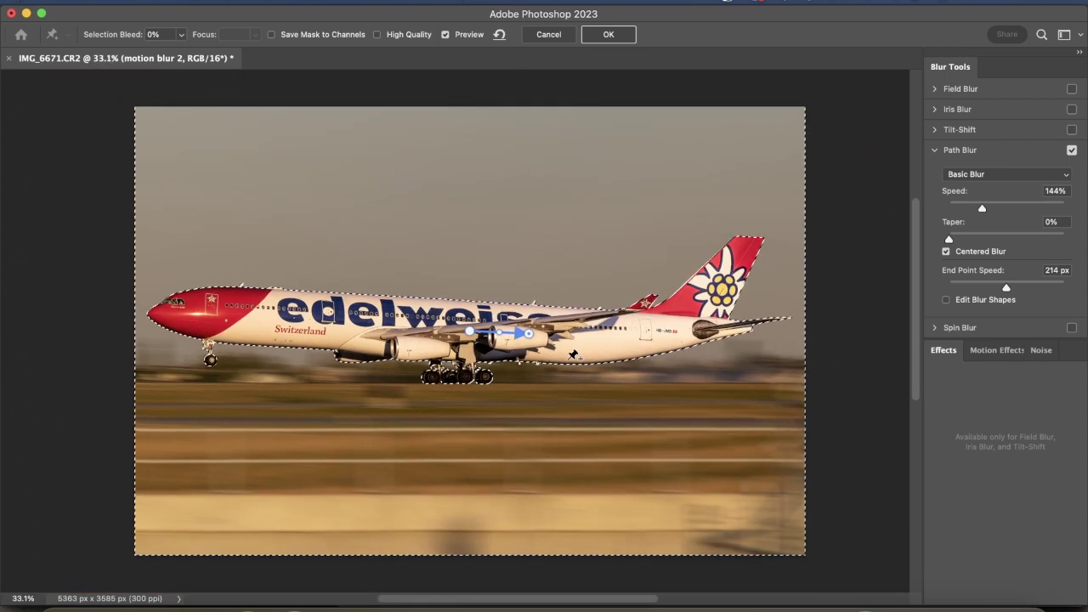
pyautogui.scroll(4, 573, 356)
pyautogui.scroll(3, 573, 354)
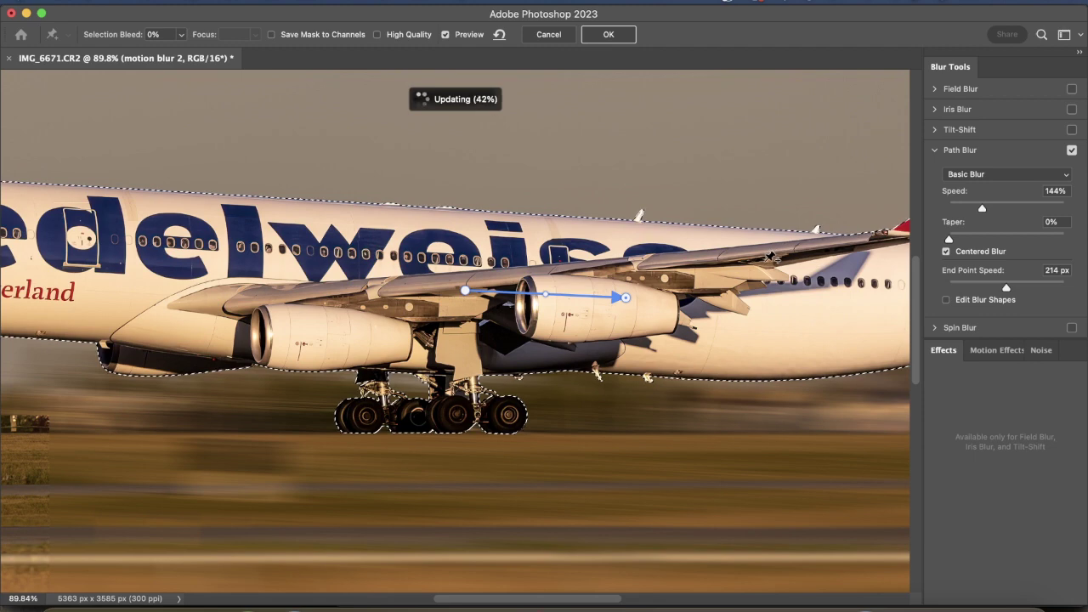
pyautogui.hscroll(-4, 770, 256)
pyautogui.hscroll(-15, 770, 257)
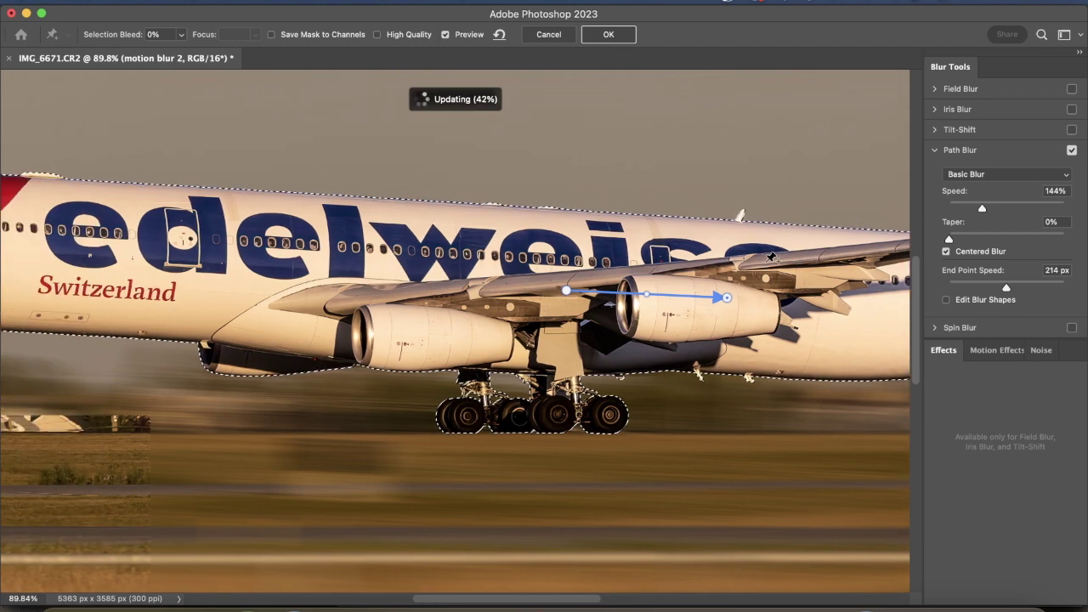
pyautogui.hscroll(-20, 770, 257)
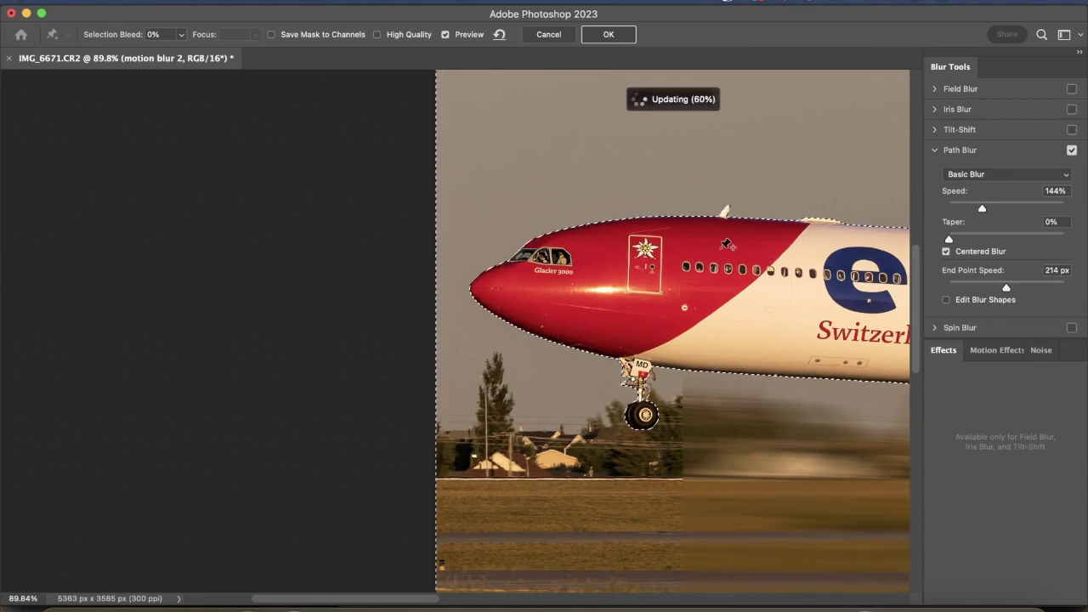
pyautogui.hscroll(20, 726, 245)
pyautogui.hscroll(20, 726, 244)
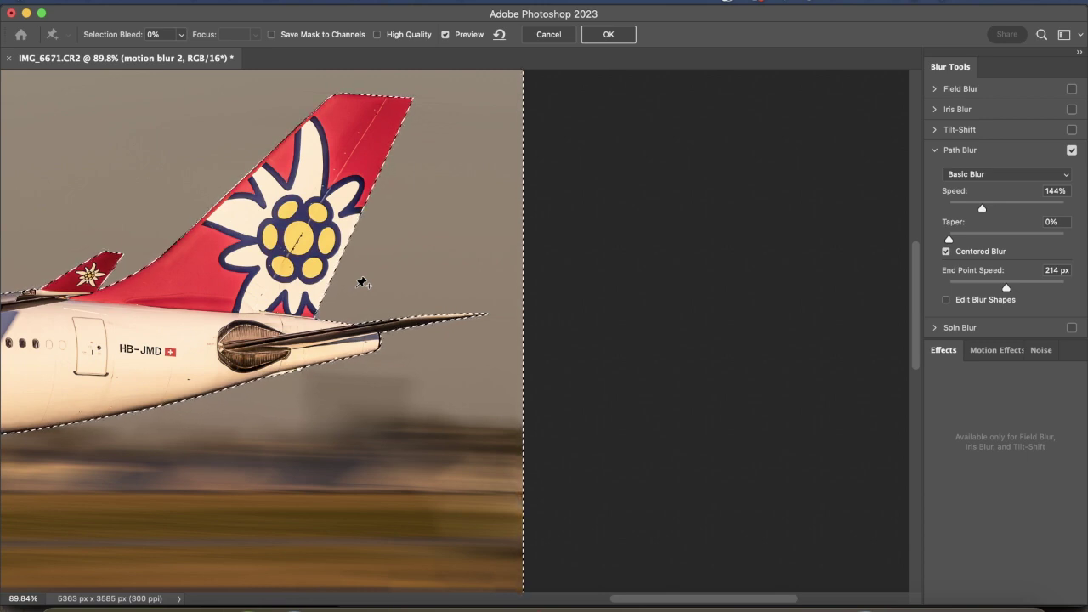
pyautogui.hscroll(-5, 363, 283)
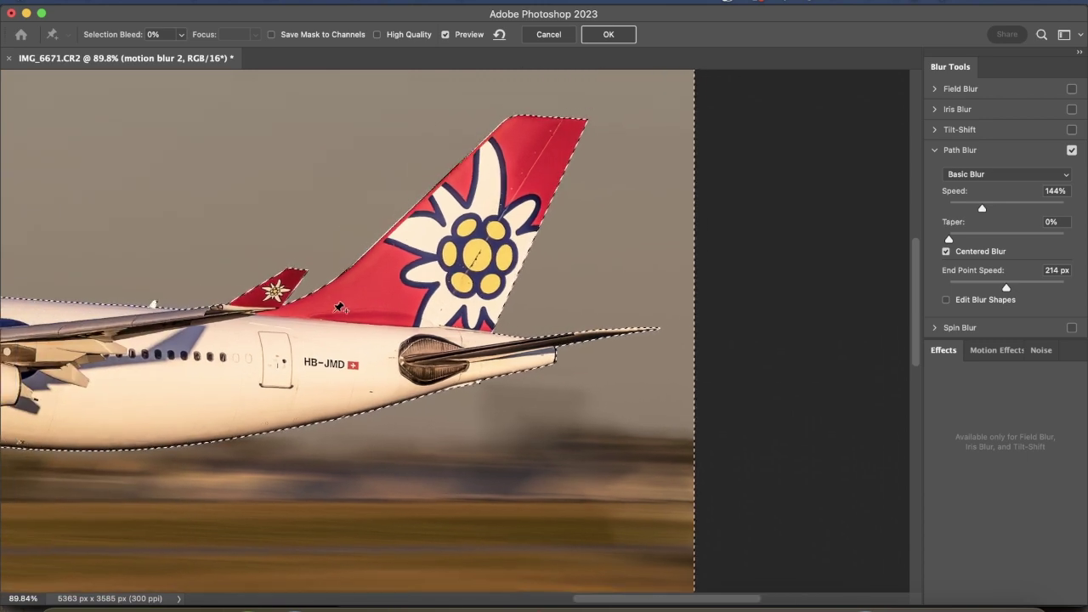
# Try the Path Blur speed at 500% on the background around the plane.
pyautogui.scroll(-5, 340, 307)
pyautogui.hscroll(-5, 332, 358)
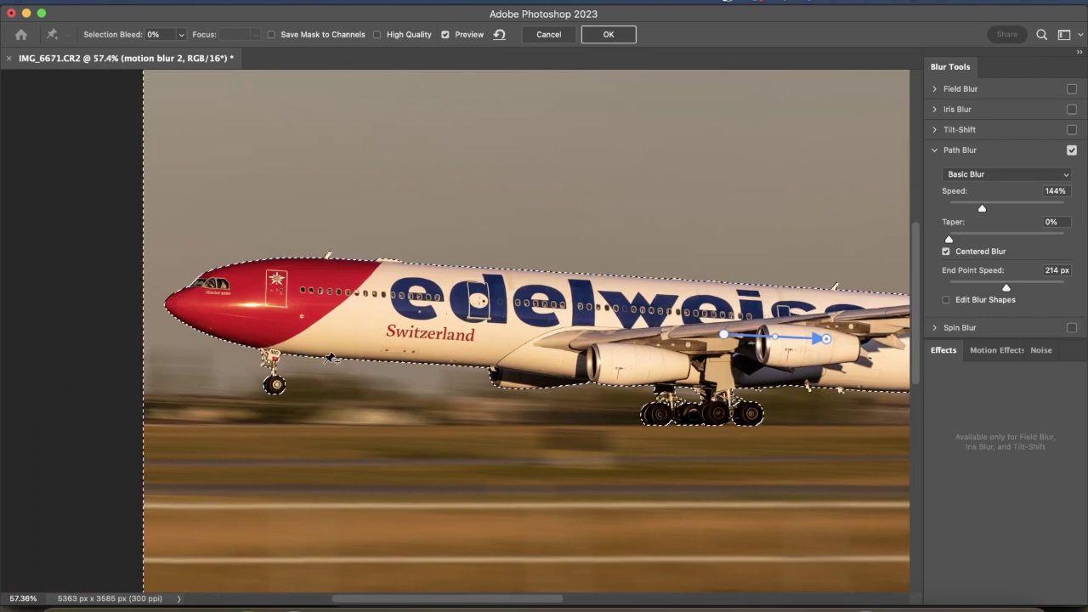
pyautogui.hscroll(-5, 328, 357)
pyautogui.click(314, 417)
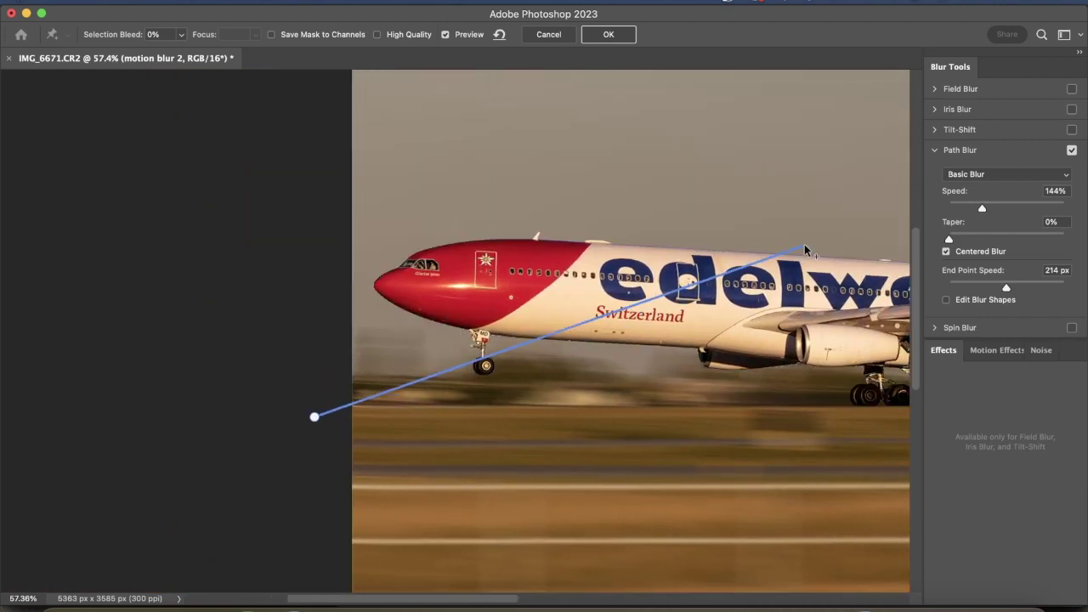
pyautogui.hscroll(10, 744, 310)
pyautogui.scroll(-3, 743, 310)
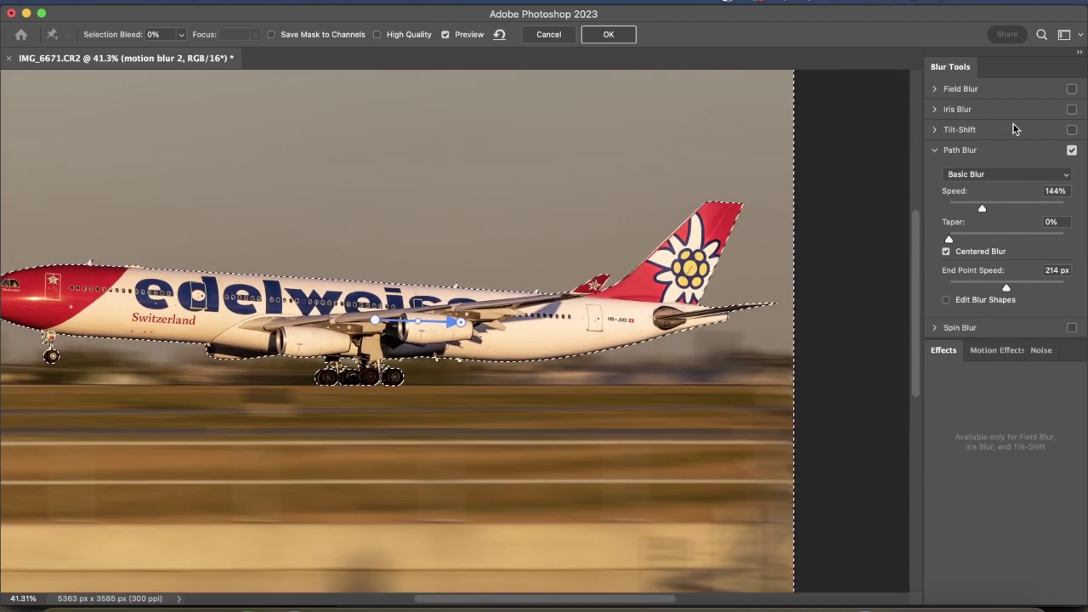
pyautogui.moveTo(982, 208); pyautogui.dragTo(1075, 212)
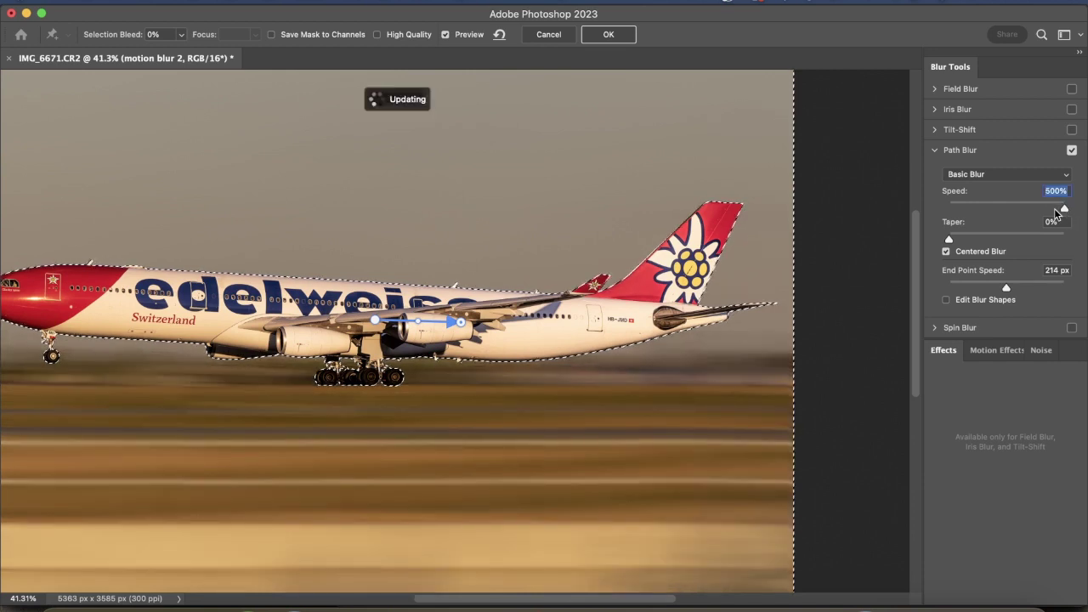
# Set the Path Blur speed to 62% and apply the blur to the background.
pyautogui.moveTo(1016, 208); pyautogui.dragTo(984, 210)
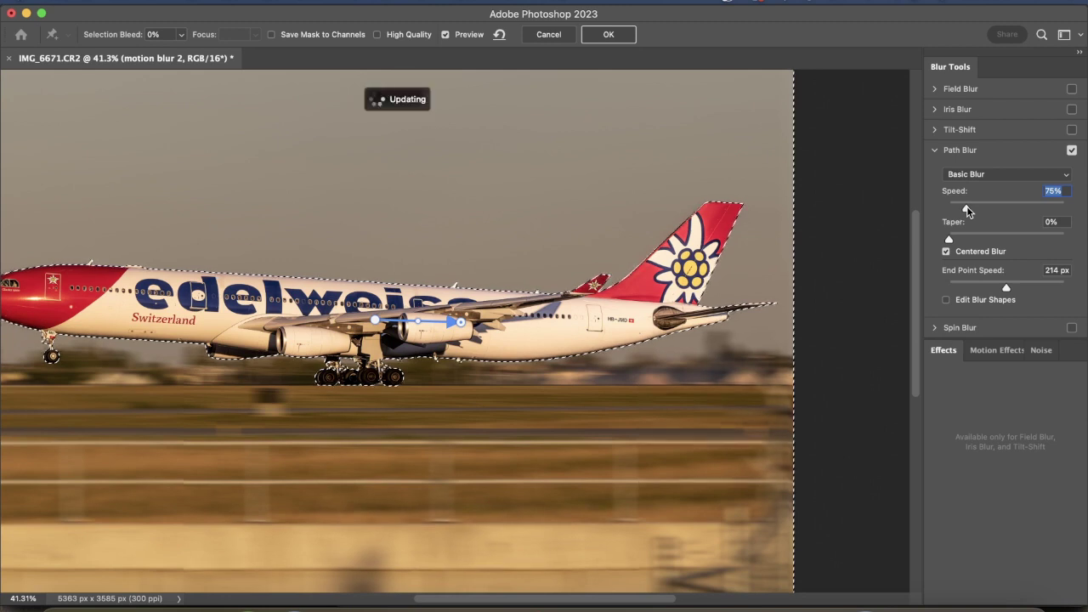
pyautogui.hscroll(-3, 515, 264)
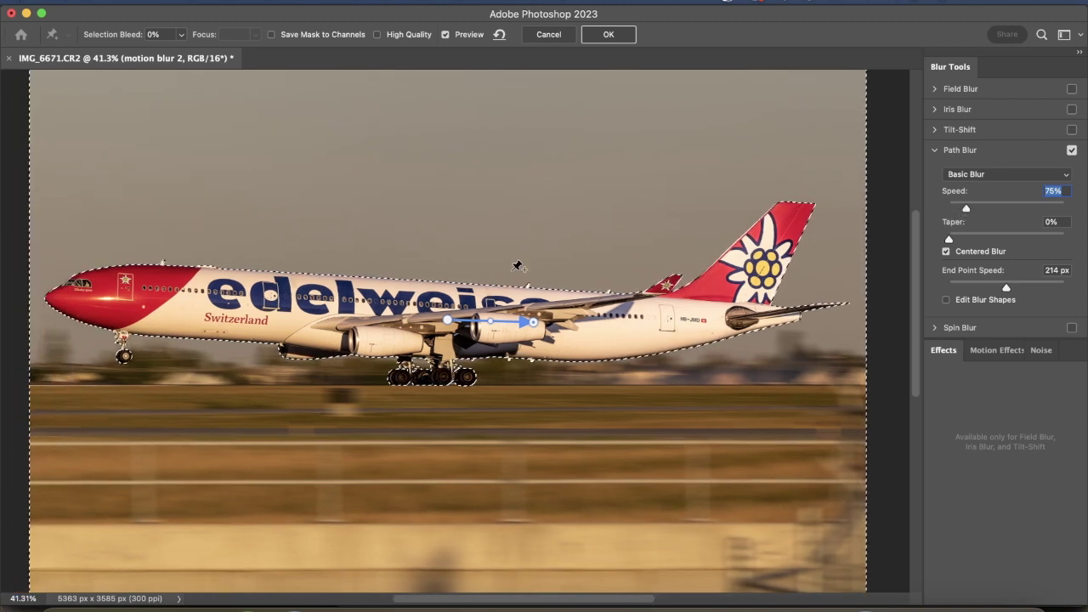
pyautogui.moveTo(965, 208); pyautogui.dragTo(959, 210)
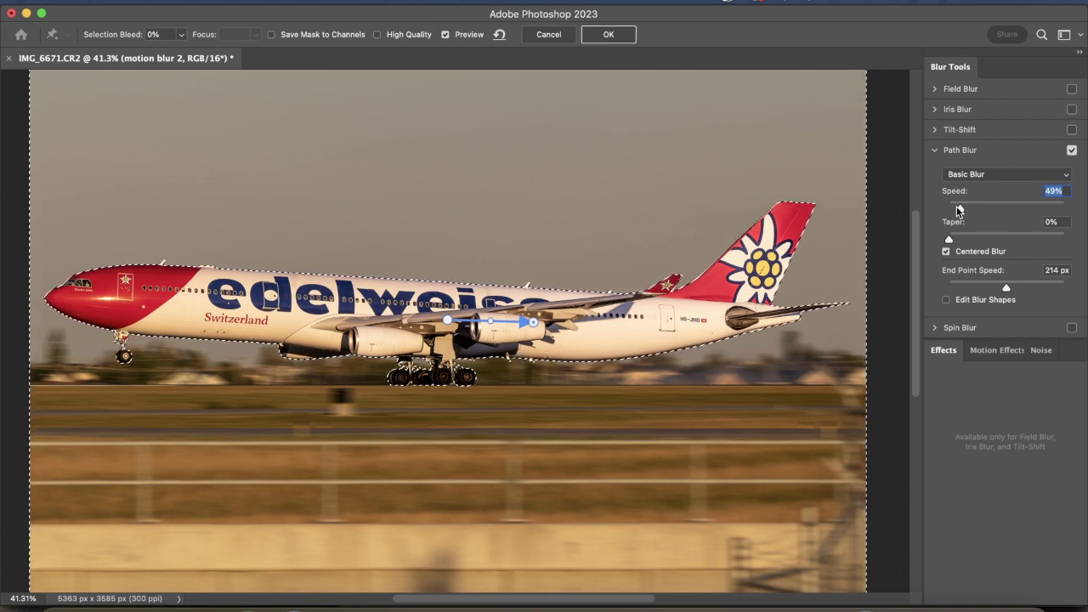
pyautogui.moveTo(962, 211); pyautogui.dragTo(955, 211)
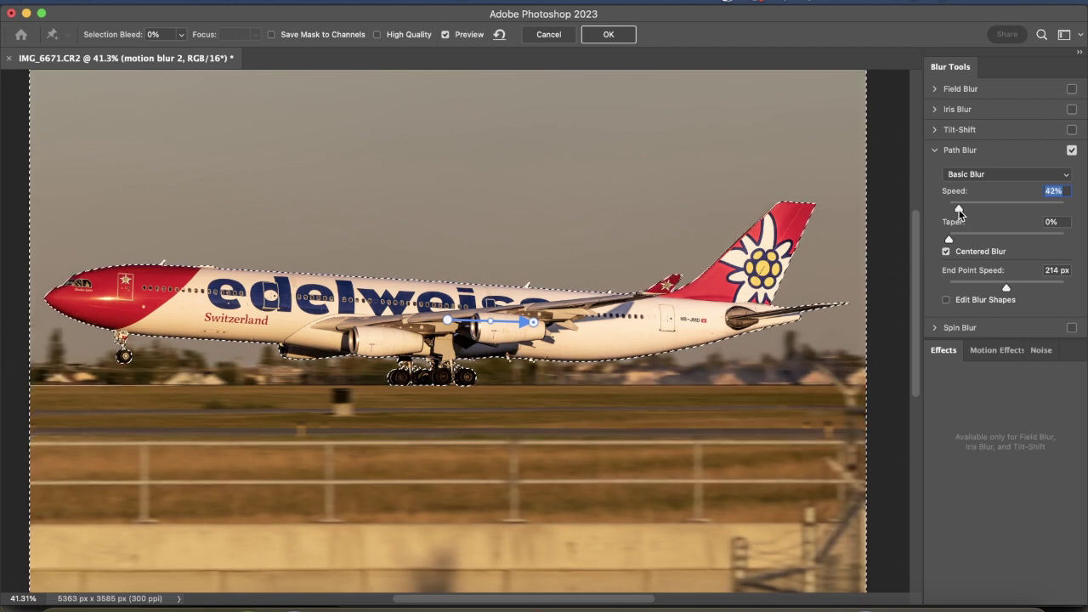
pyautogui.moveTo(958, 211); pyautogui.dragTo(962, 211)
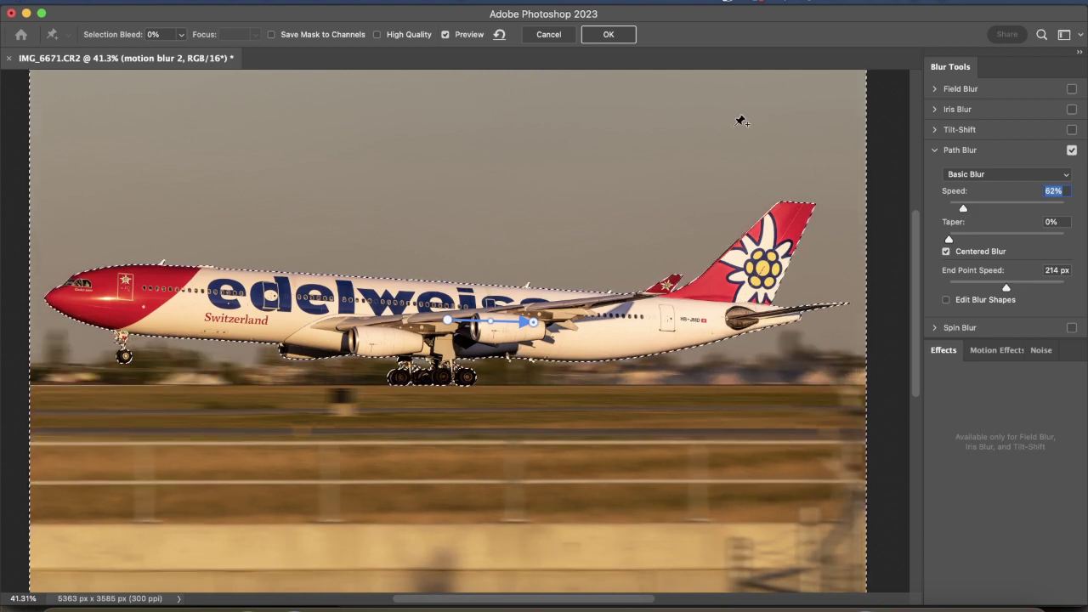
pyautogui.click(602, 34)
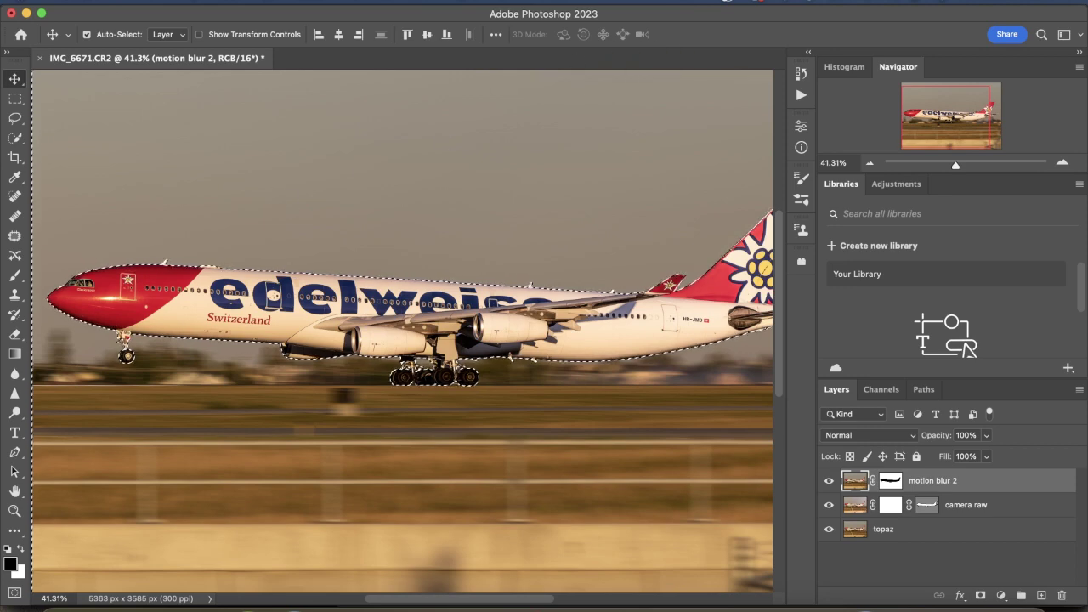
# Deselect the background and flatten the image into a single layer.
pyautogui.click(301, 2)
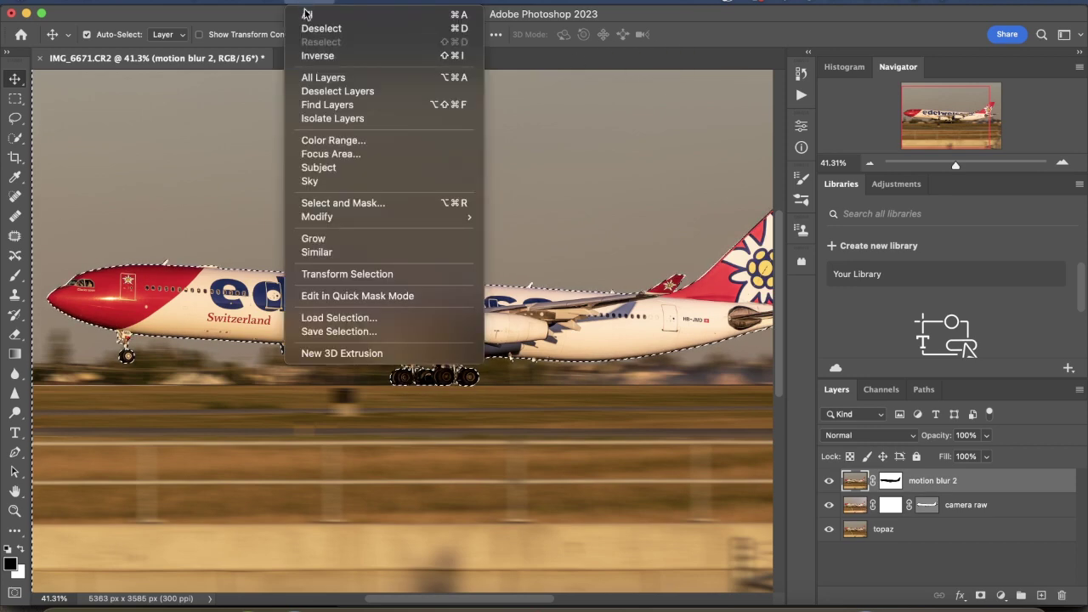
pyautogui.click(313, 28)
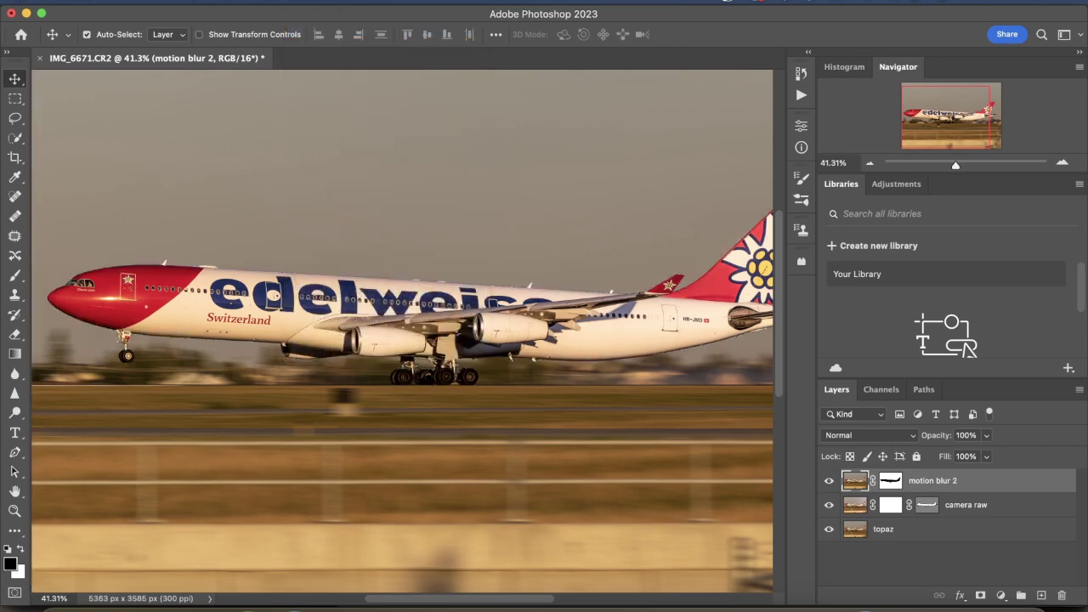
pyautogui.click(107, 2)
pyautogui.moveTo(228, 1)
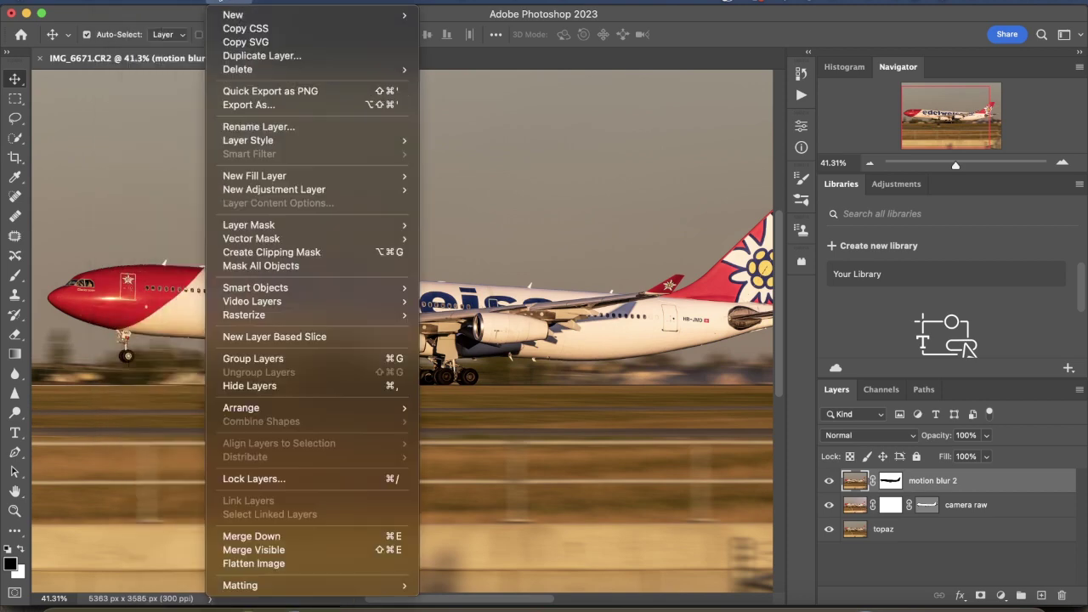
pyautogui.click(244, 563)
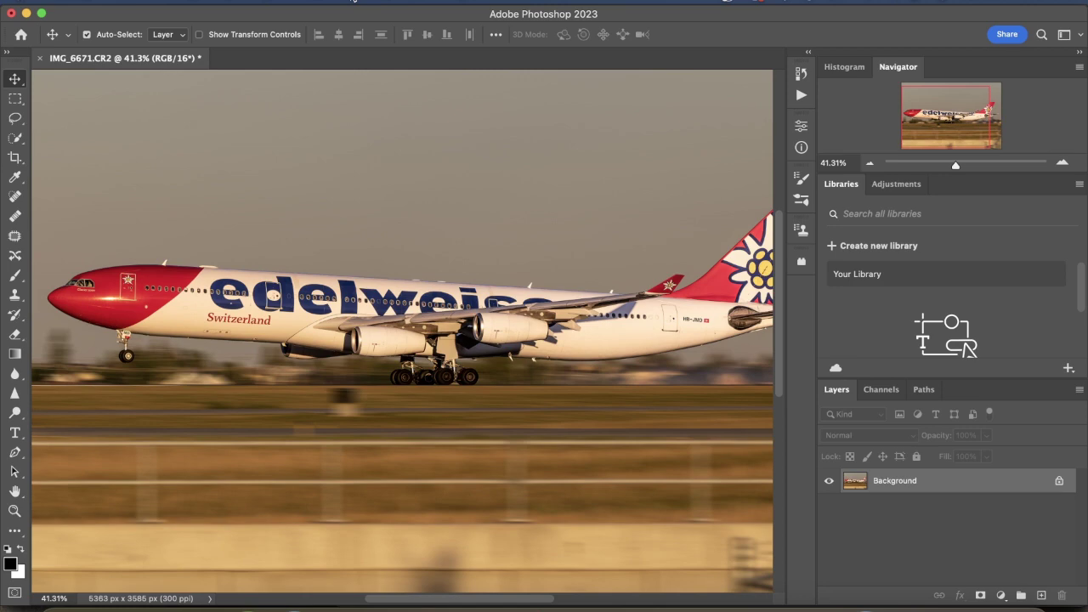
# Start the Camera Raw Filter on the flattened image and set the contrast to +12.
pyautogui.click(354, 2)
pyautogui.click(353, 2)
pyautogui.click(358, 1)
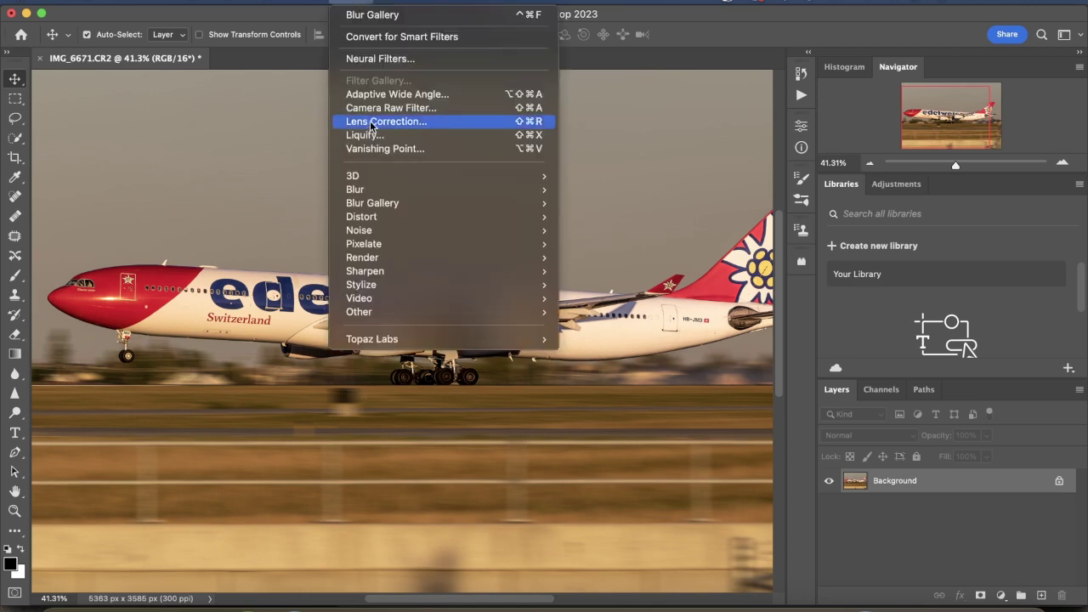
pyautogui.click(366, 108)
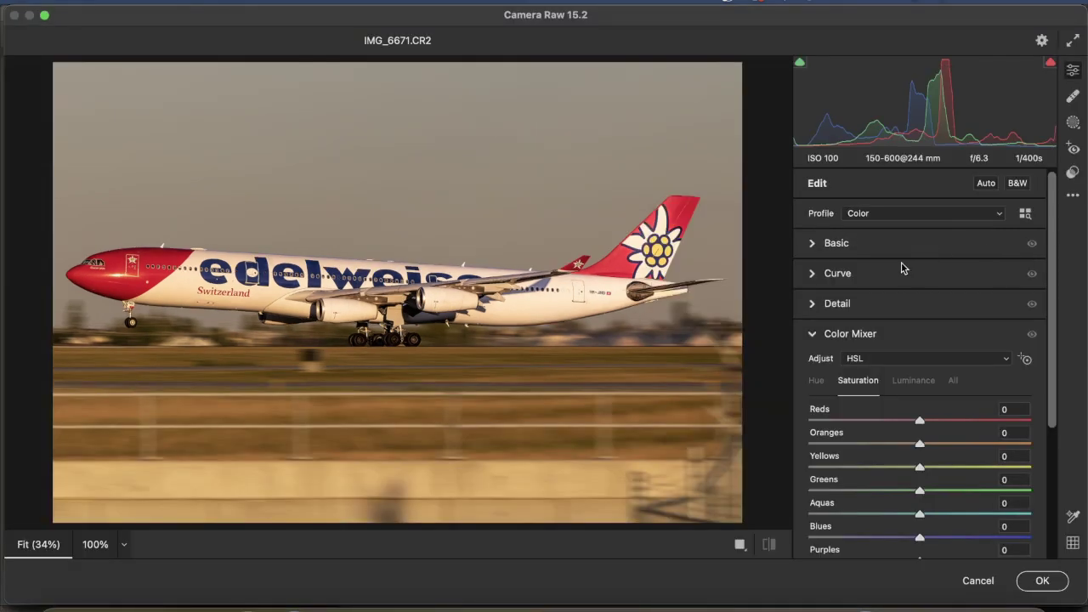
pyautogui.click(836, 248)
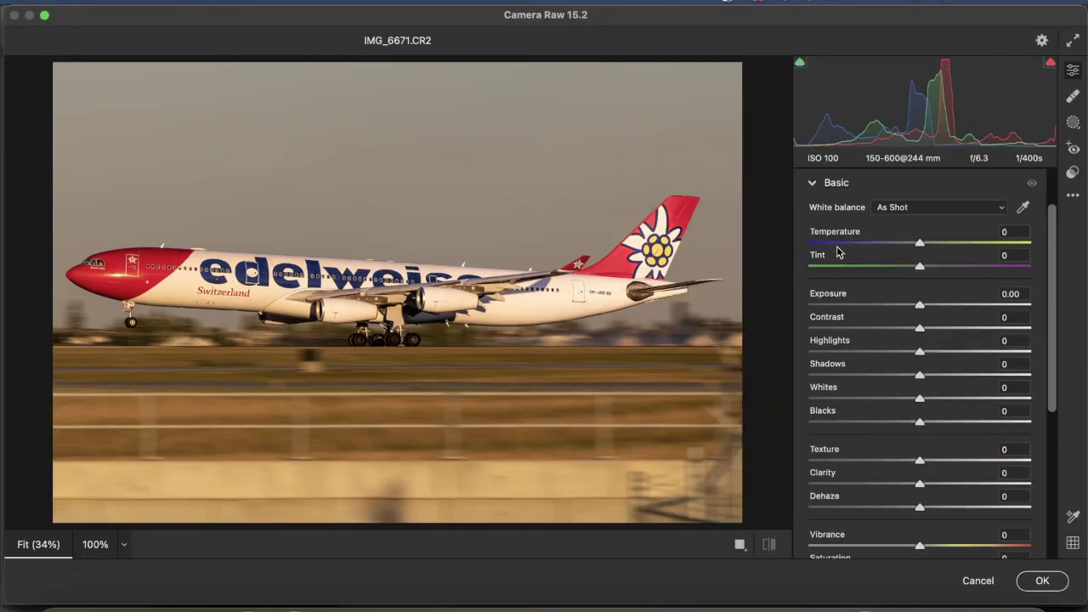
pyautogui.moveTo(921, 328); pyautogui.dragTo(933, 329)
# Add a linear gradient mask from the top of the sky down to just below the plane's wheels, with exposure at -1.00.
pyautogui.click(1072, 122)
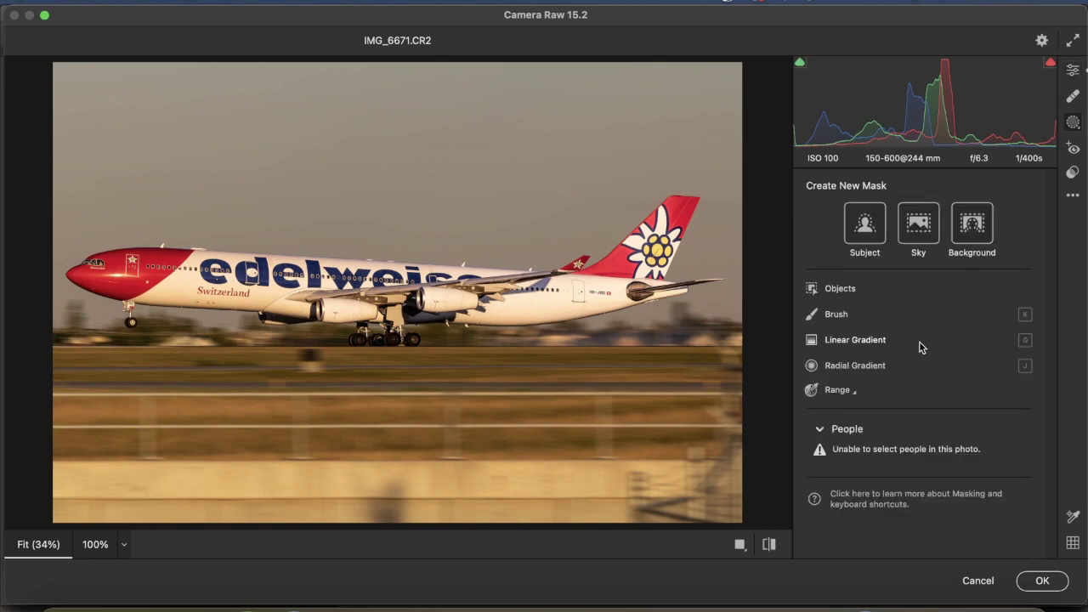
pyautogui.click(919, 341)
pyautogui.moveTo(387, 66); pyautogui.dragTo(387, 353)
pyautogui.moveTo(919, 522); pyautogui.dragTo(888, 523)
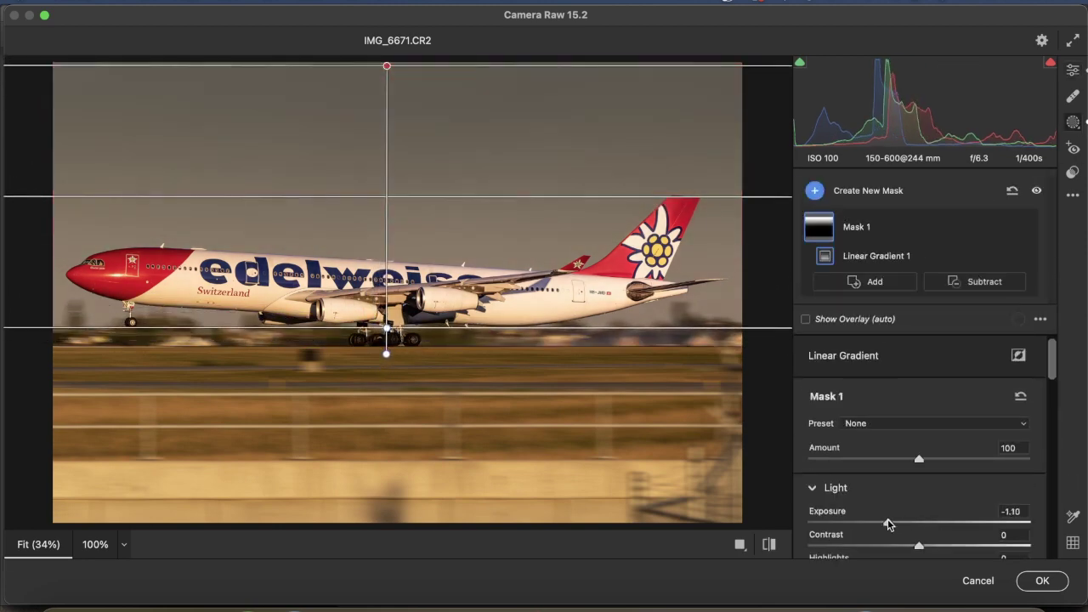
# Add a second linear gradient mask from the photo's bottom edge up to the fuselage, with exposure at -0.20.
pyautogui.click(854, 282)
pyautogui.press('g')
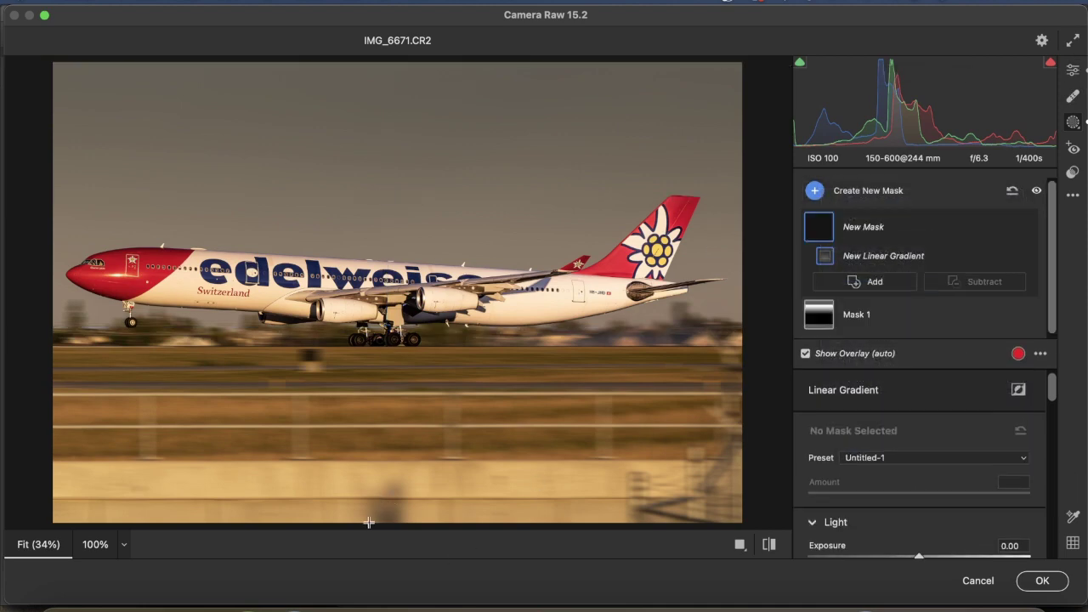
pyautogui.moveTo(368, 522); pyautogui.dragTo(369, 249)
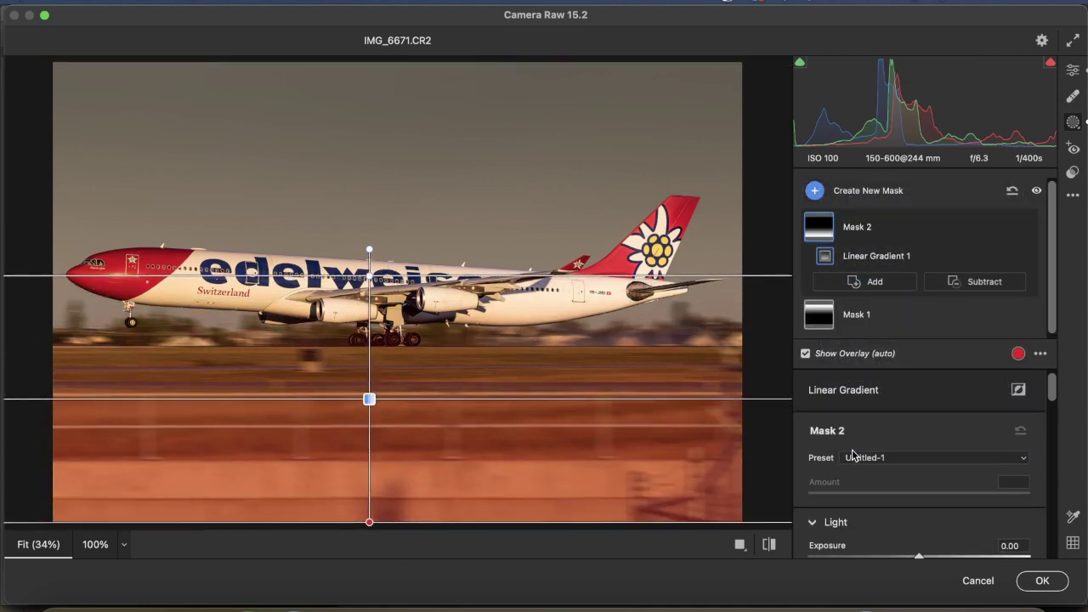
pyautogui.moveTo(919, 556); pyautogui.dragTo(913, 556)
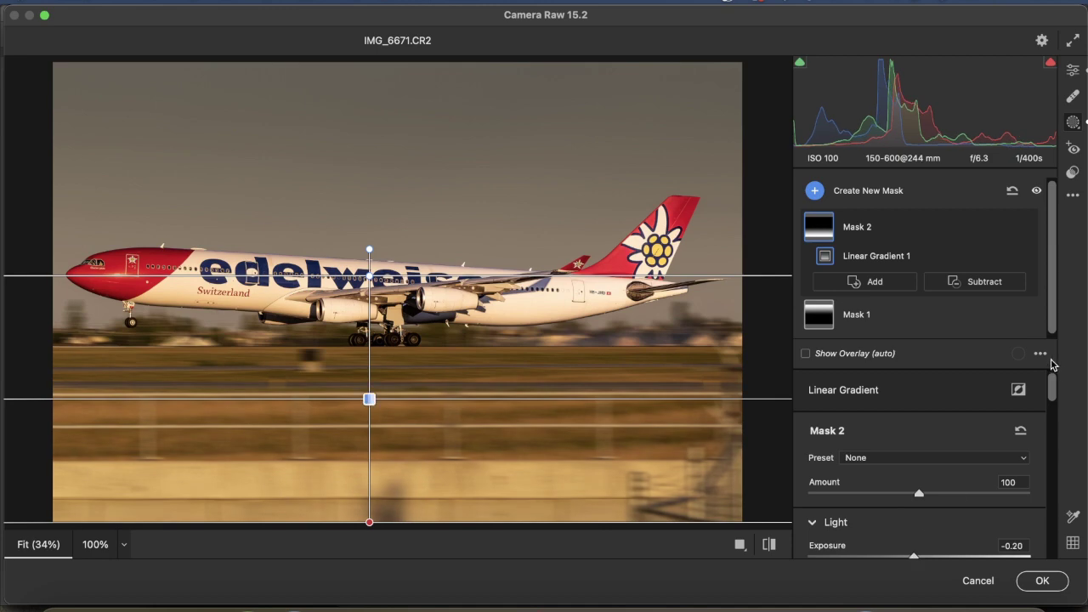
pyautogui.moveTo(1051, 383); pyautogui.dragTo(1013, 524)
pyautogui.moveTo(920, 430); pyautogui.dragTo(953, 434)
# Adjust the whole photo's basic settings to exposure +0.15, highlights -25, clarity +8 and dehaze +12.
pyautogui.click(1072, 70)
pyautogui.click(499, 303)
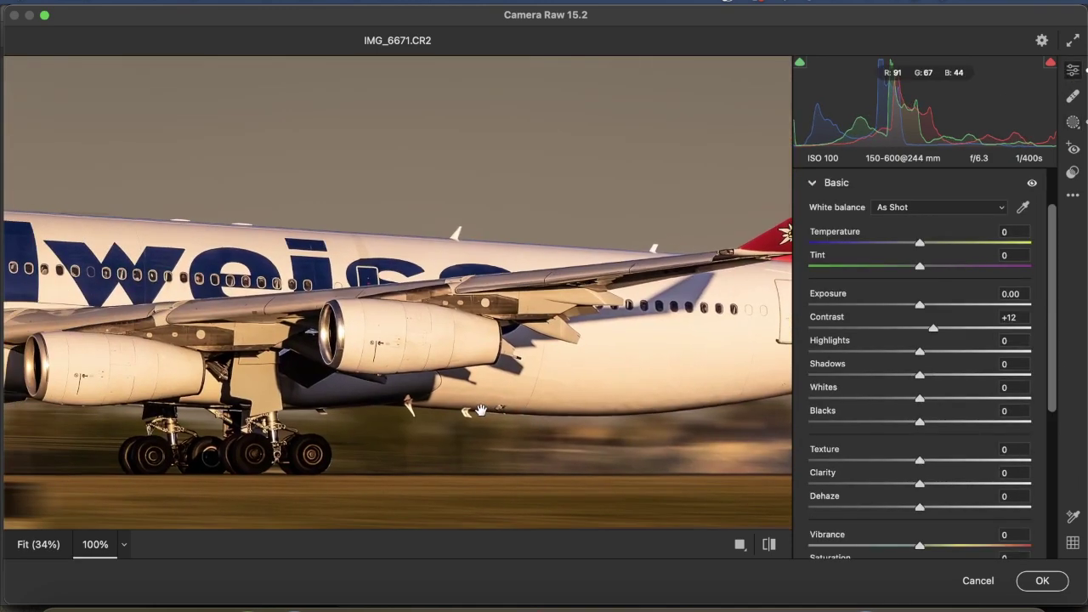
pyautogui.moveTo(453, 404); pyautogui.dragTo(760, 398)
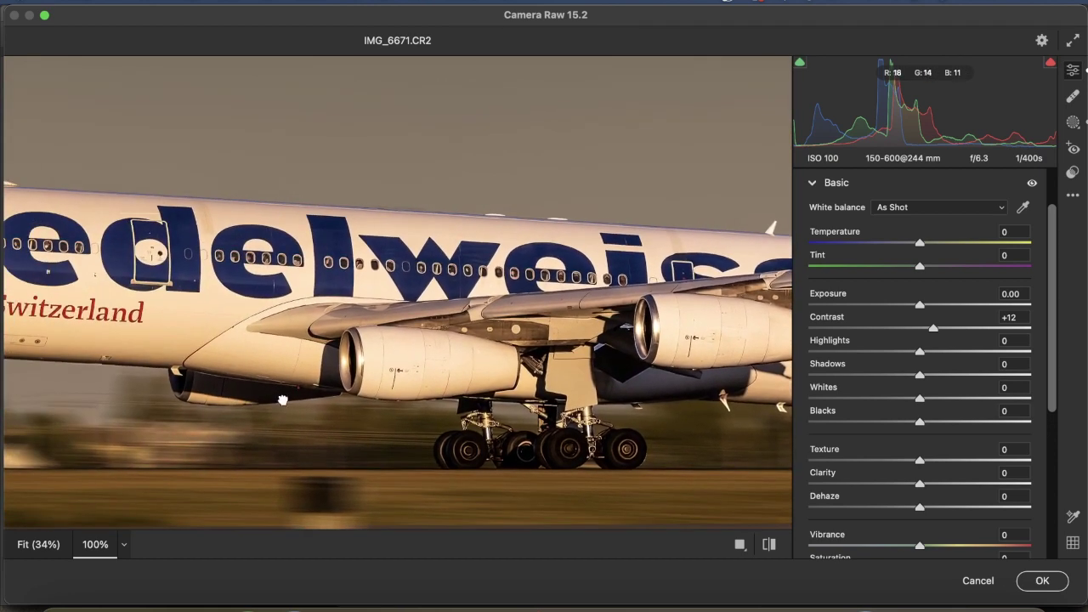
pyautogui.moveTo(283, 399); pyautogui.dragTo(543, 384)
pyautogui.moveTo(378, 370); pyautogui.dragTo(585, 369)
pyautogui.click(579, 370)
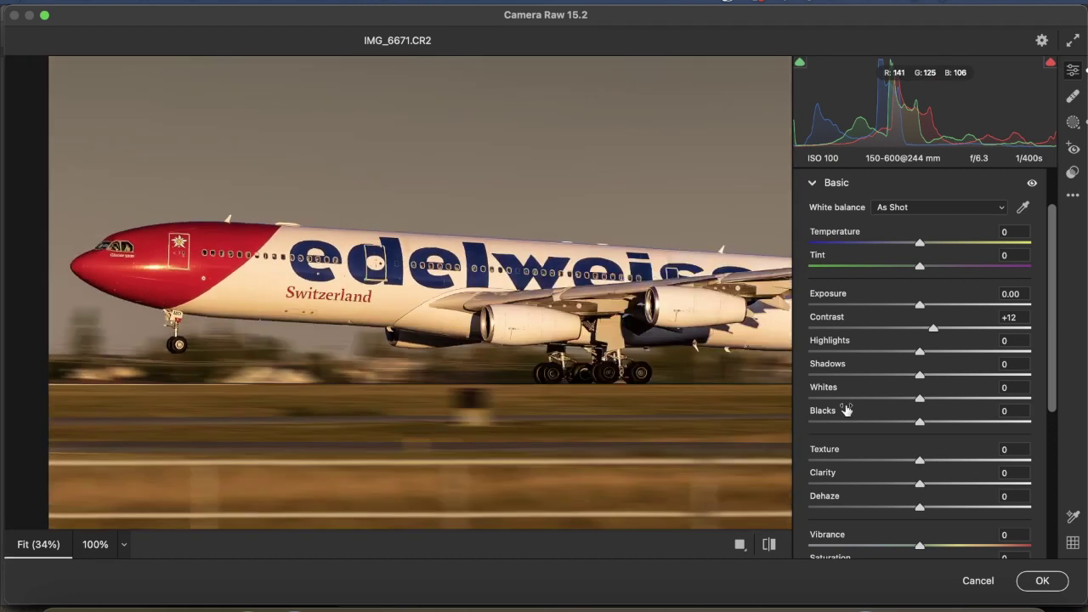
pyautogui.moveTo(920, 483); pyautogui.dragTo(934, 510)
pyautogui.moveTo(920, 305); pyautogui.dragTo(923, 308)
pyautogui.moveTo(916, 355); pyautogui.dragTo(890, 356)
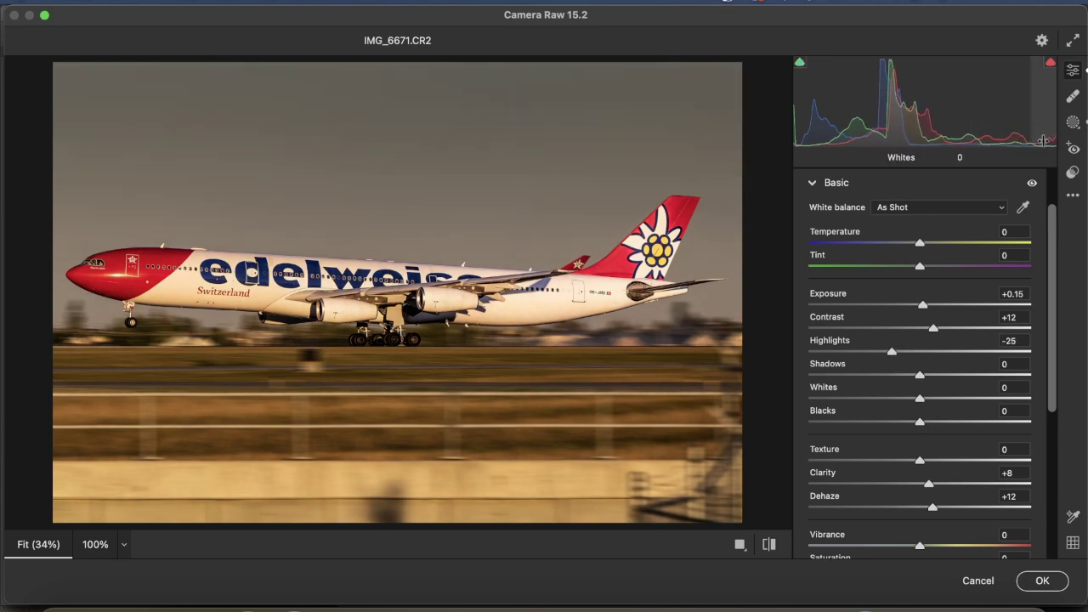
# Set the white balance to temperature -4 and tint +10, and apply the Camera Raw adjustments.
pyautogui.click(476, 304)
pyautogui.moveTo(380, 333); pyautogui.dragTo(704, 391)
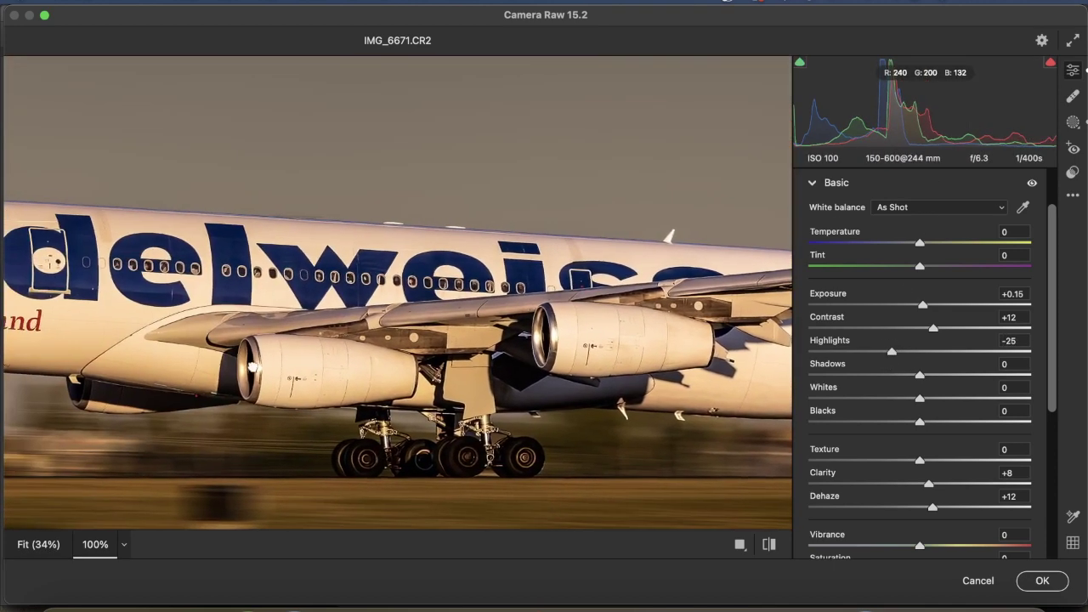
pyautogui.moveTo(234, 363); pyautogui.dragTo(532, 354)
pyautogui.click(281, 329)
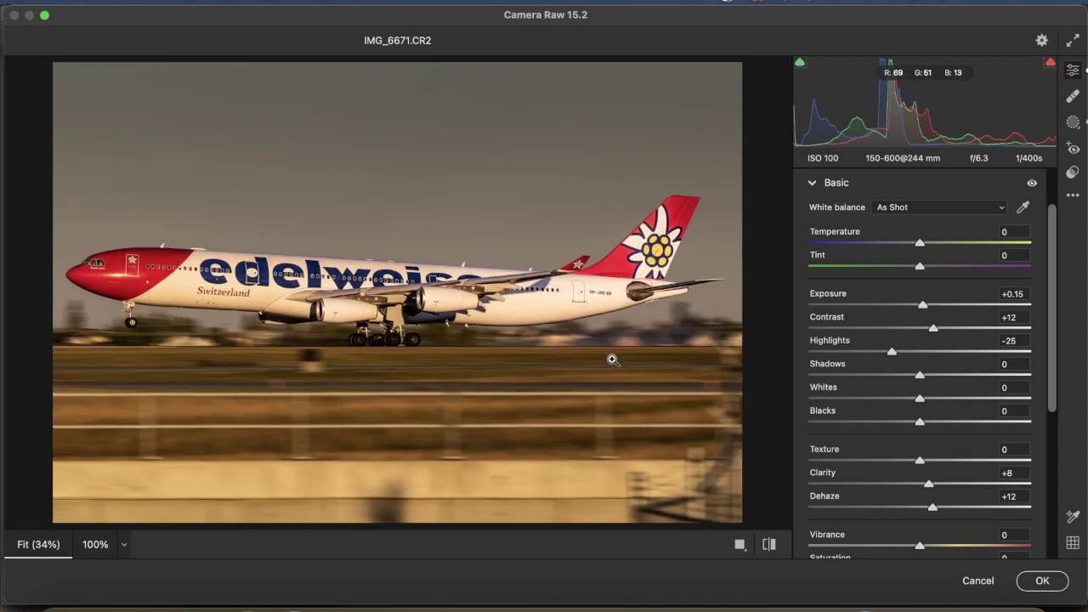
pyautogui.moveTo(917, 267); pyautogui.dragTo(916, 244)
pyautogui.click(408, 355)
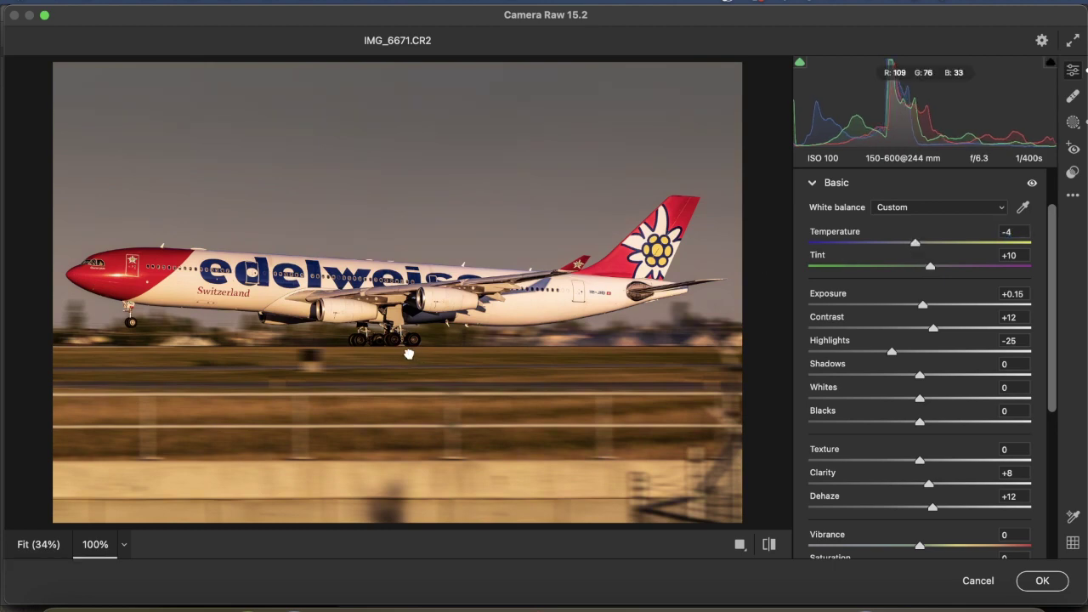
pyautogui.moveTo(425, 362); pyautogui.dragTo(464, 507)
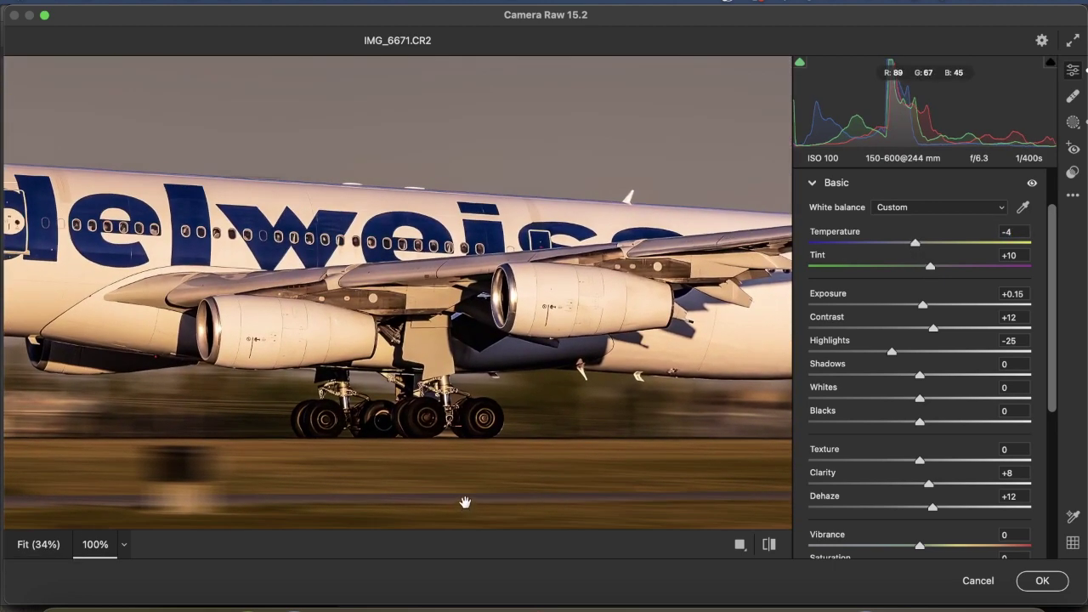
pyautogui.click(464, 501)
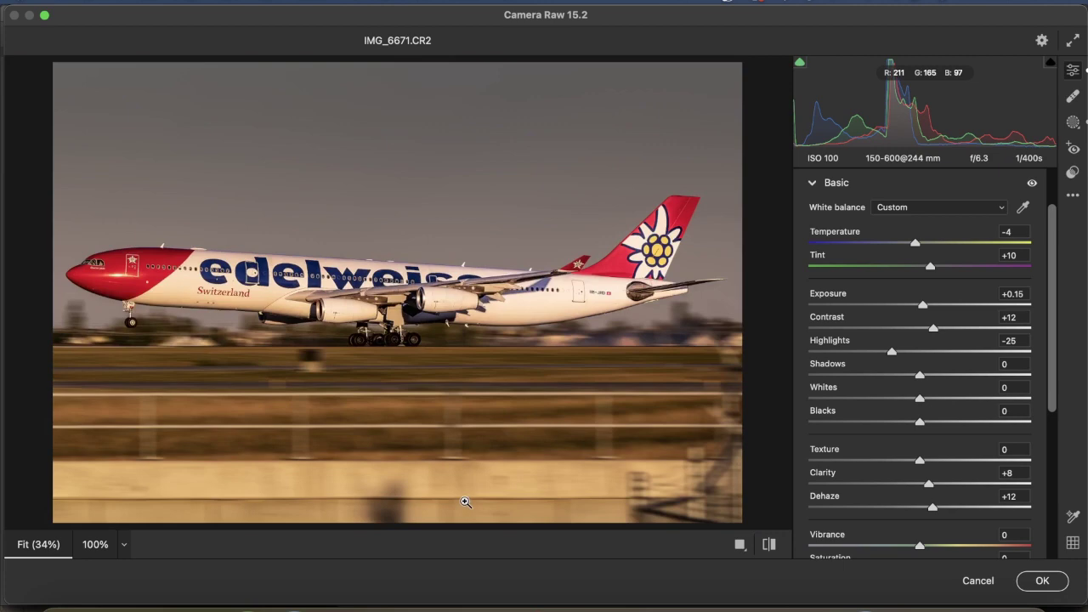
pyautogui.click(1056, 585)
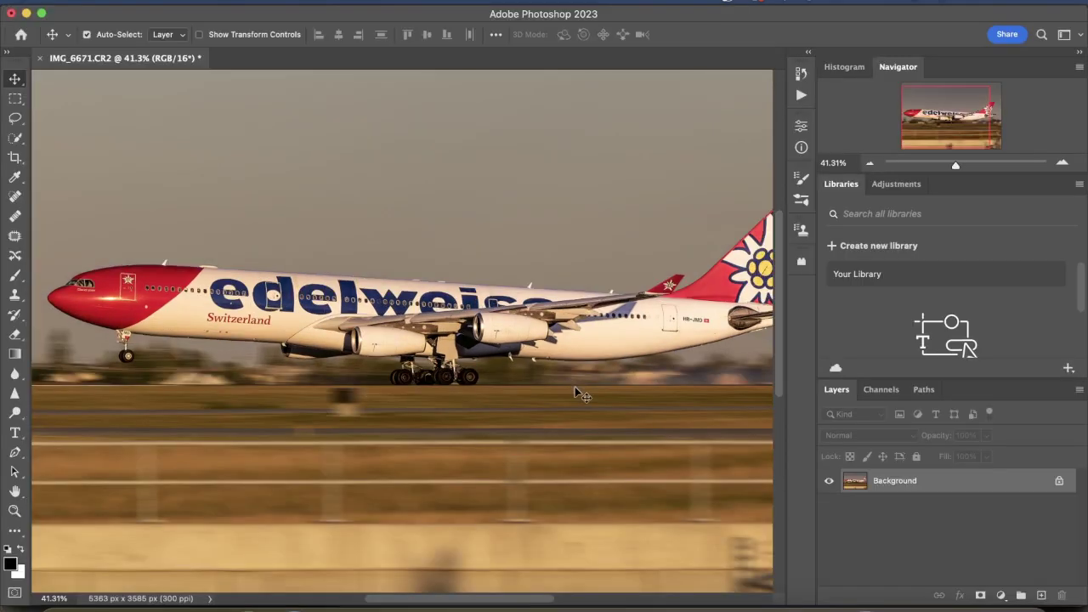
pyautogui.scroll(-3, 583, 392)
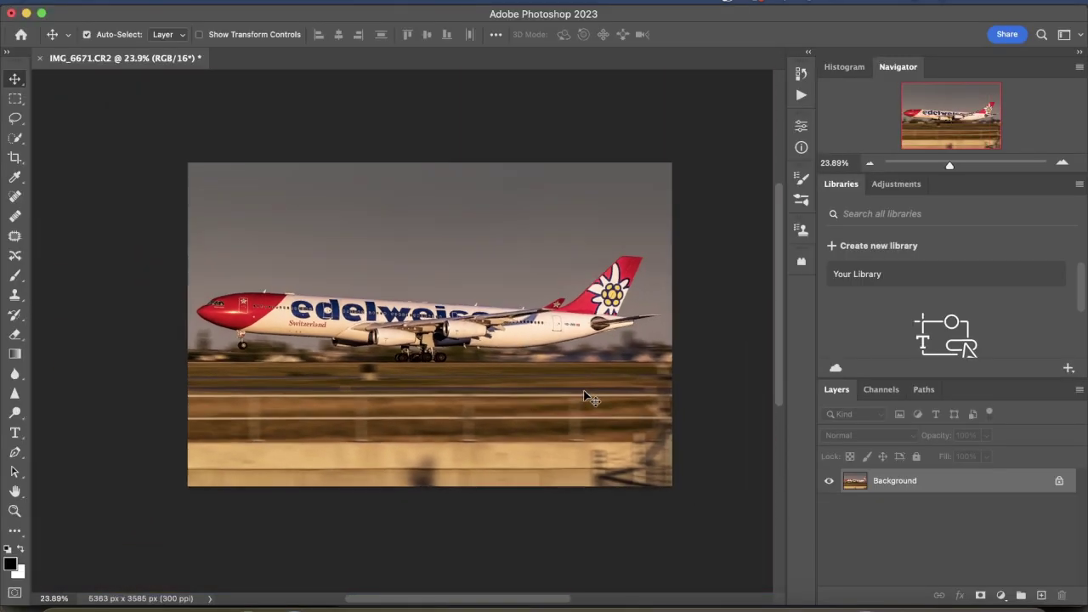
pyautogui.scroll(5, 585, 391)
pyautogui.scroll(-5, 586, 393)
pyautogui.scroll(-1, 586, 395)
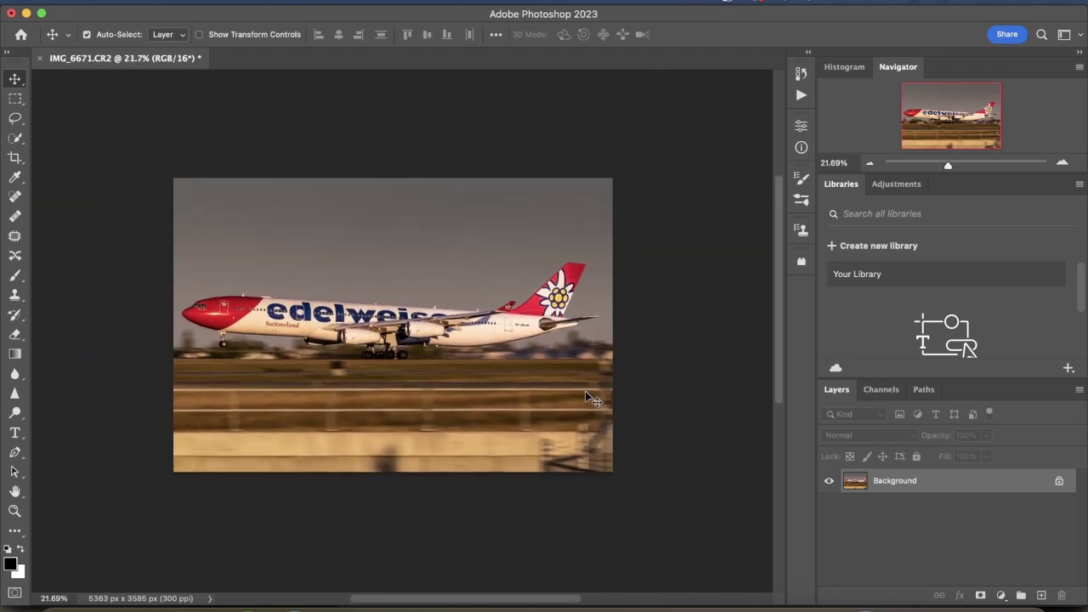